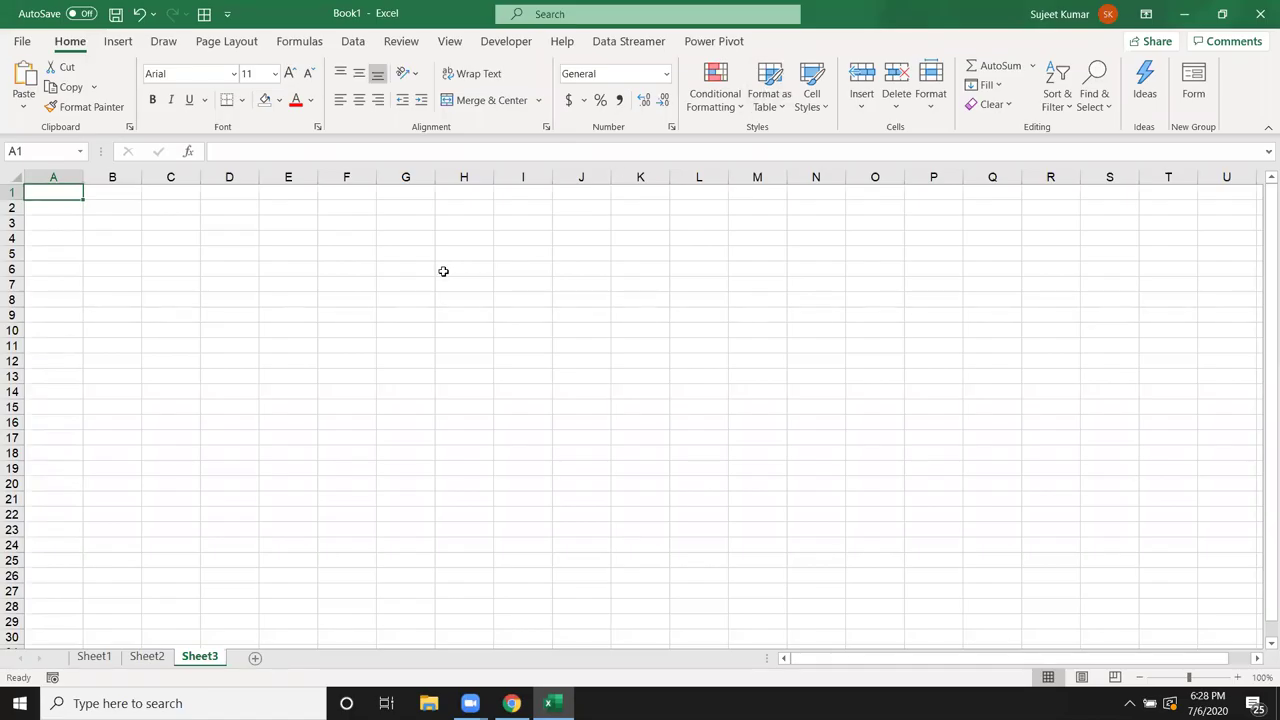
Insert =BAHTTEXT(100) into E7 from the Formulas Text functions to spell 100 in Thai words.
drag(57, 194, 722, 416)
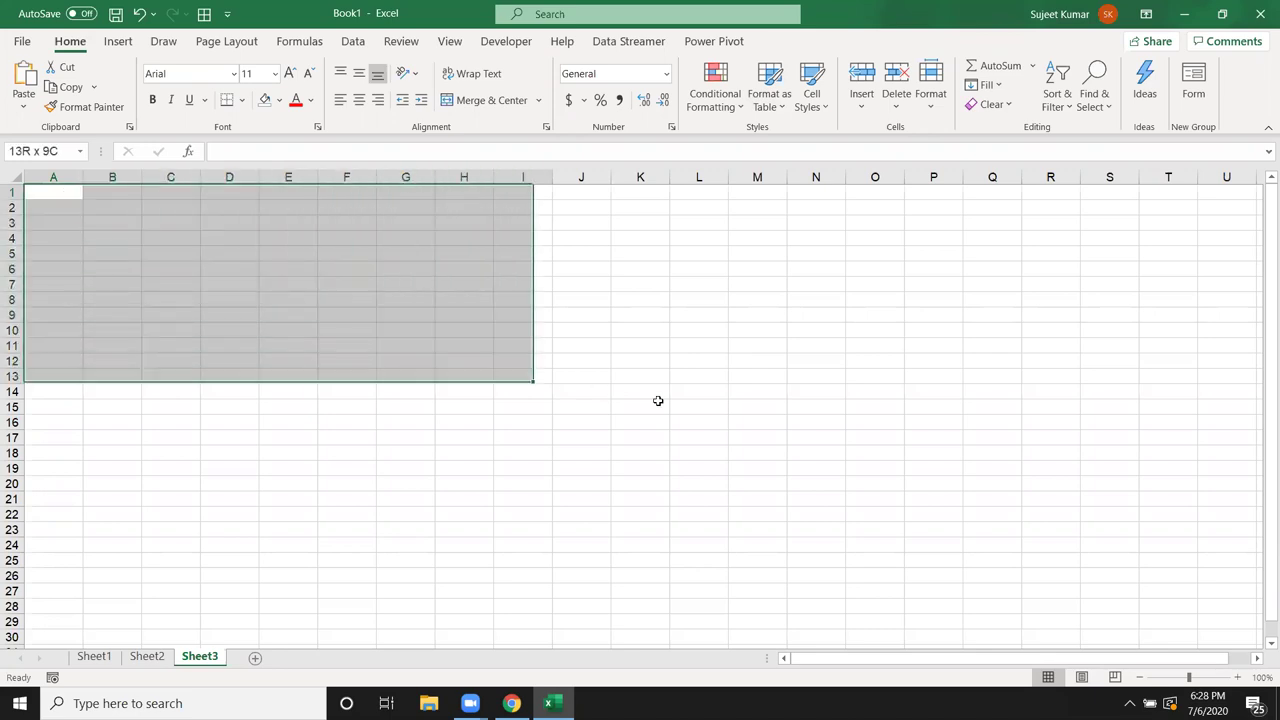
click(288, 284)
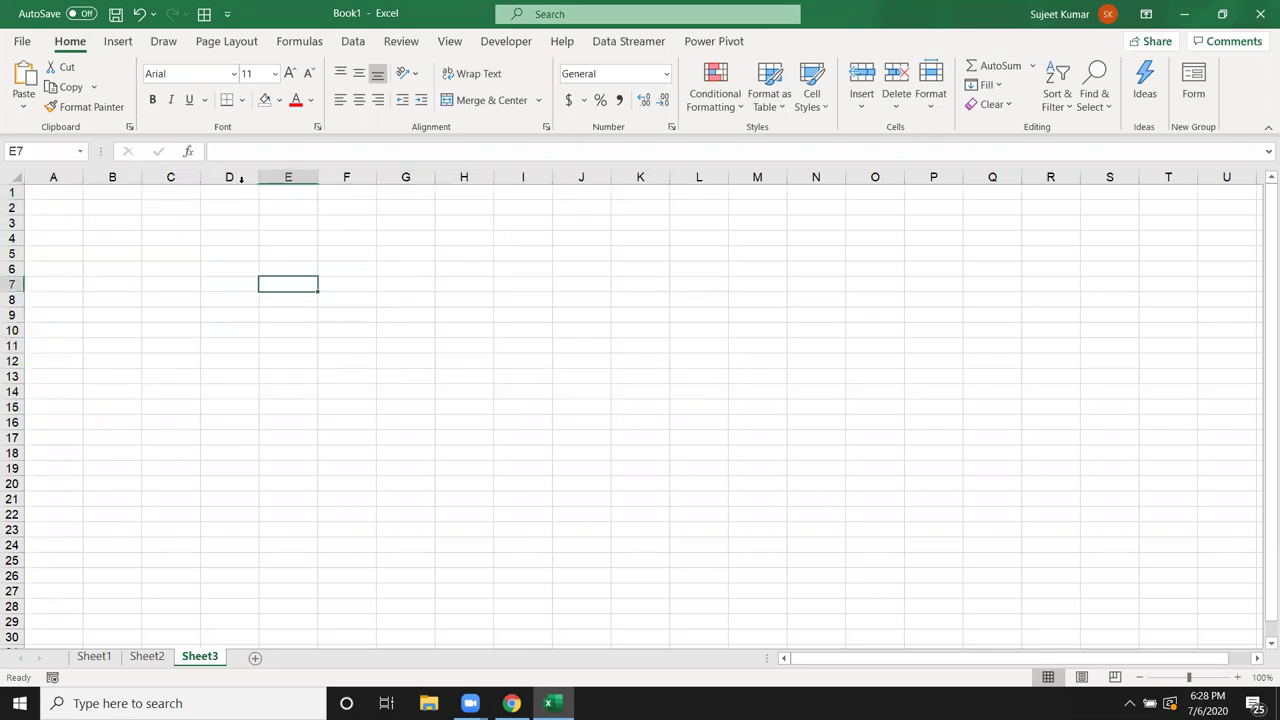
click(300, 41)
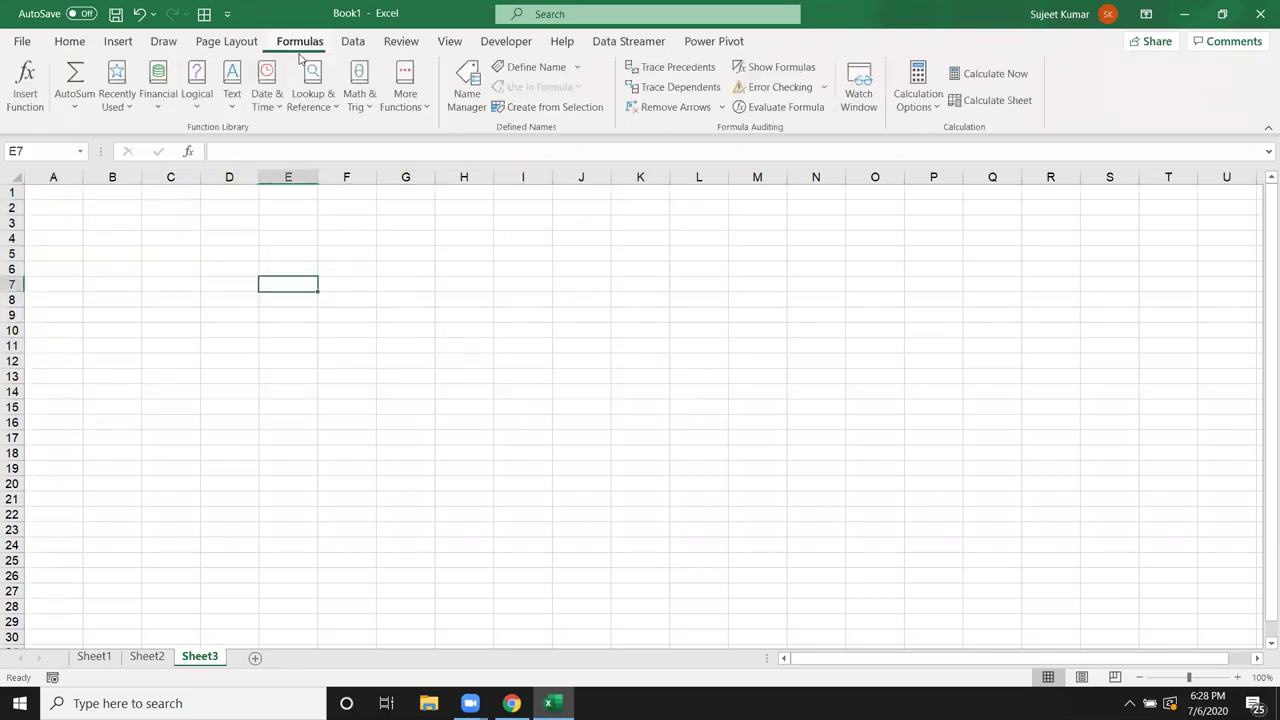
click(187, 108)
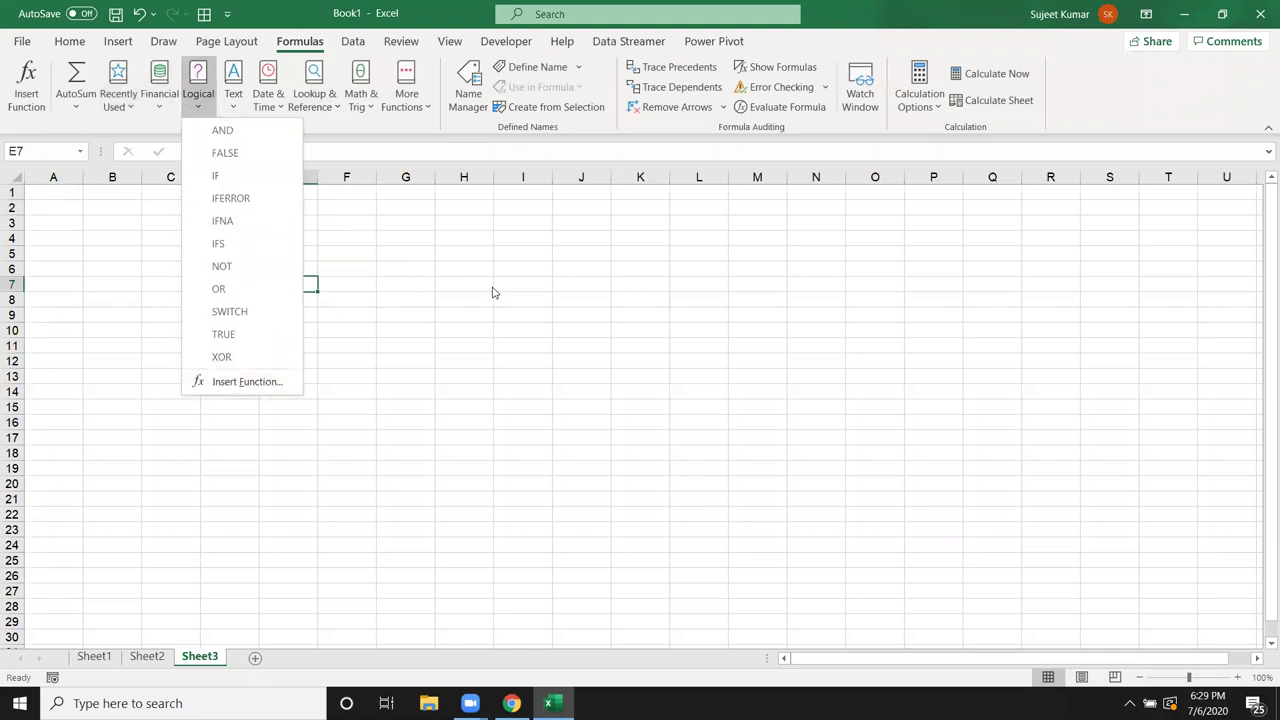
click(351, 234)
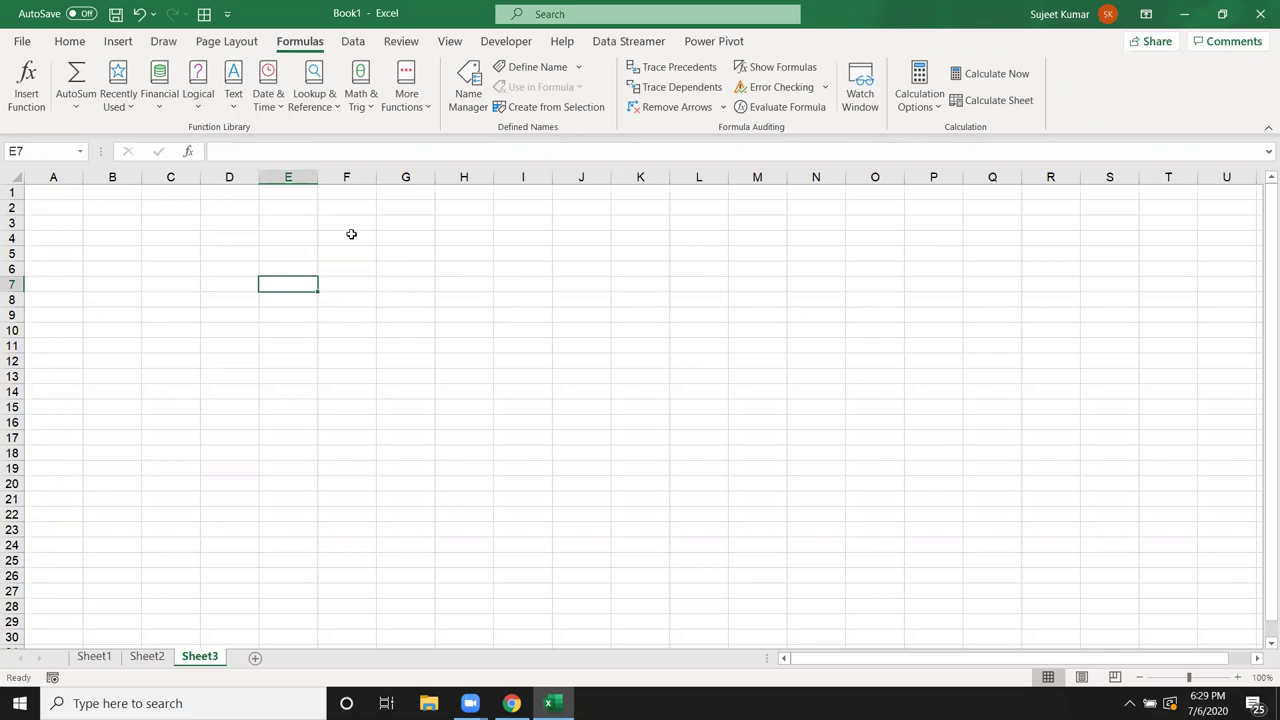
click(228, 104)
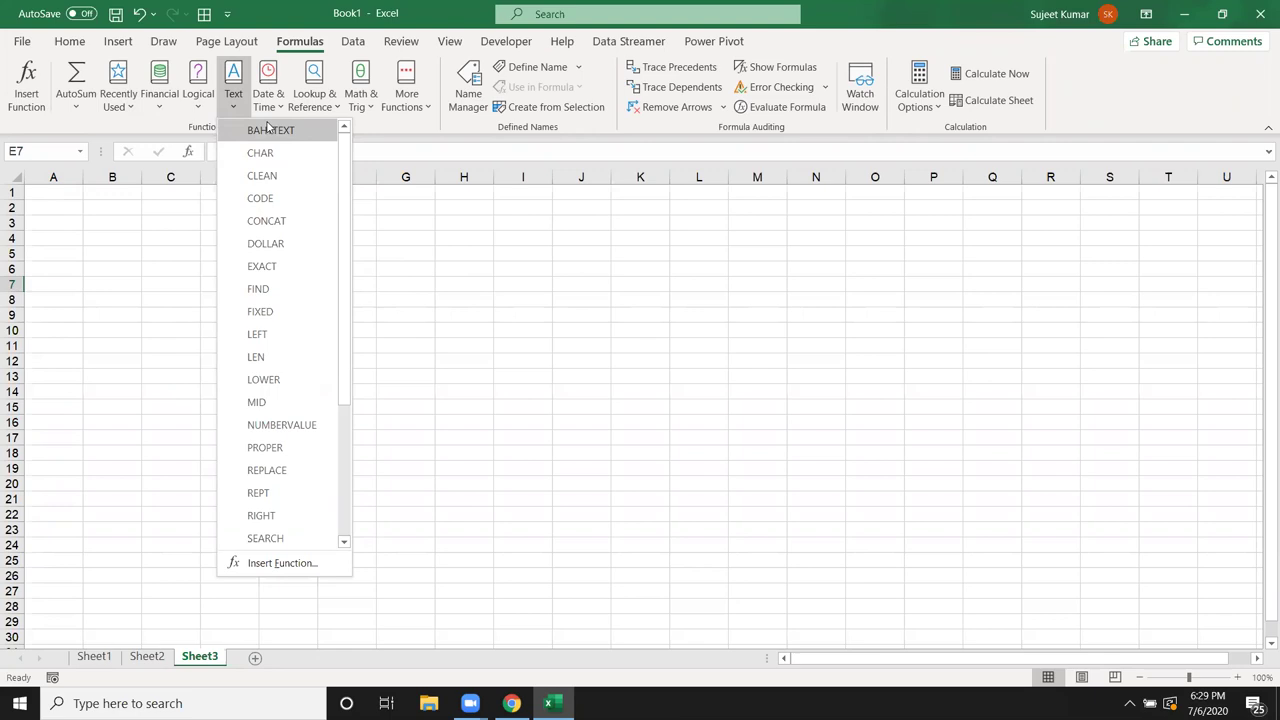
click(265, 131)
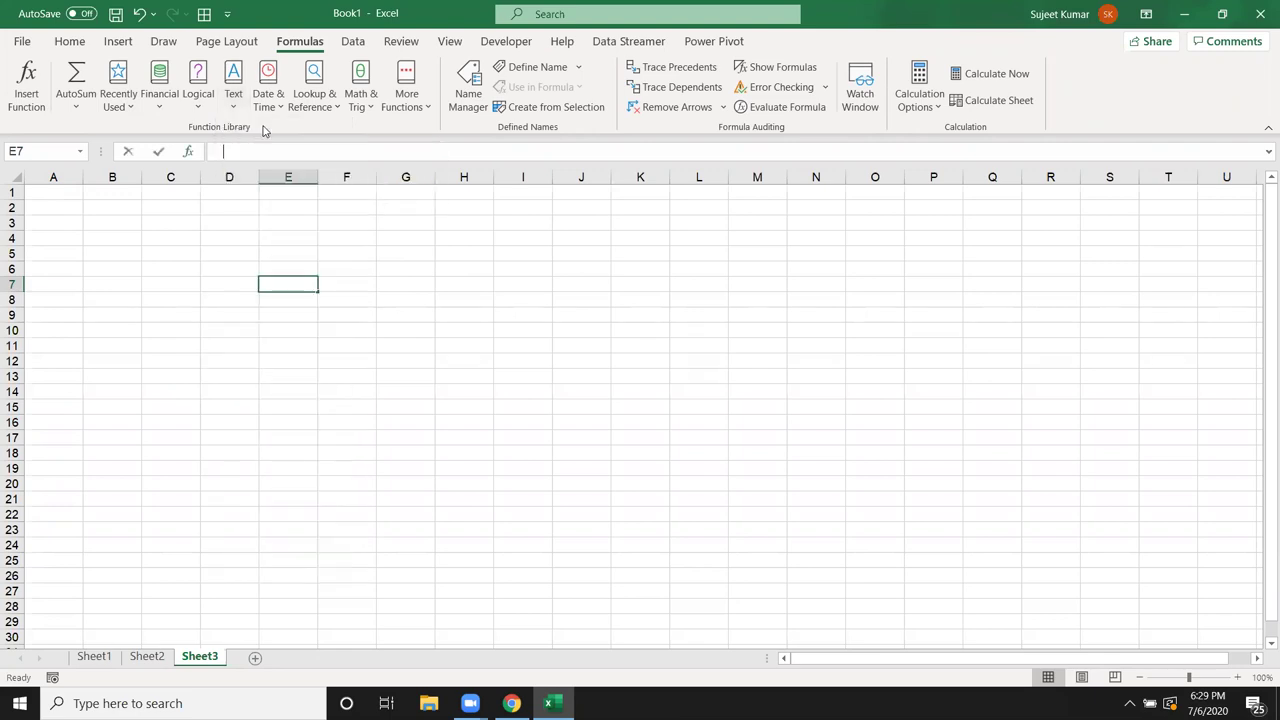
text(100)
key(Return)
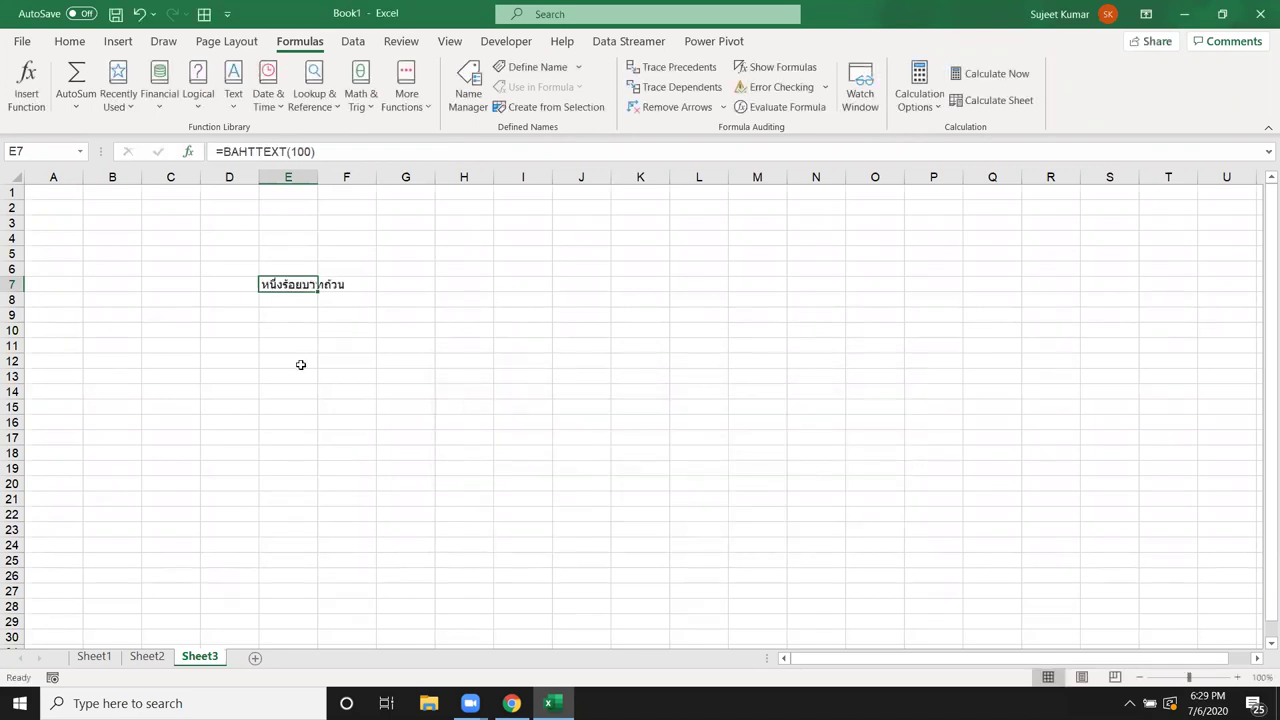
click(300, 363)
click(280, 288)
Open Google Translate in a new Chrome tab from the Google apps launcher.
click(511, 703)
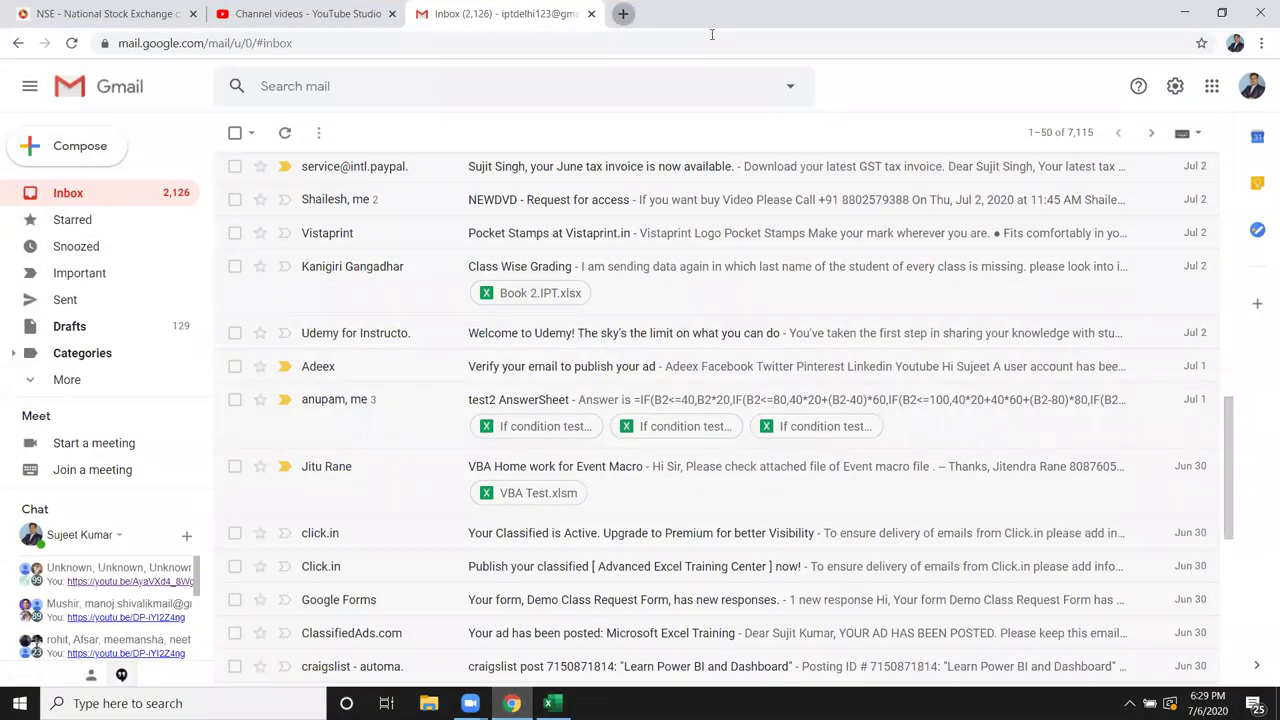
key(ctrl+t)
click(1215, 111)
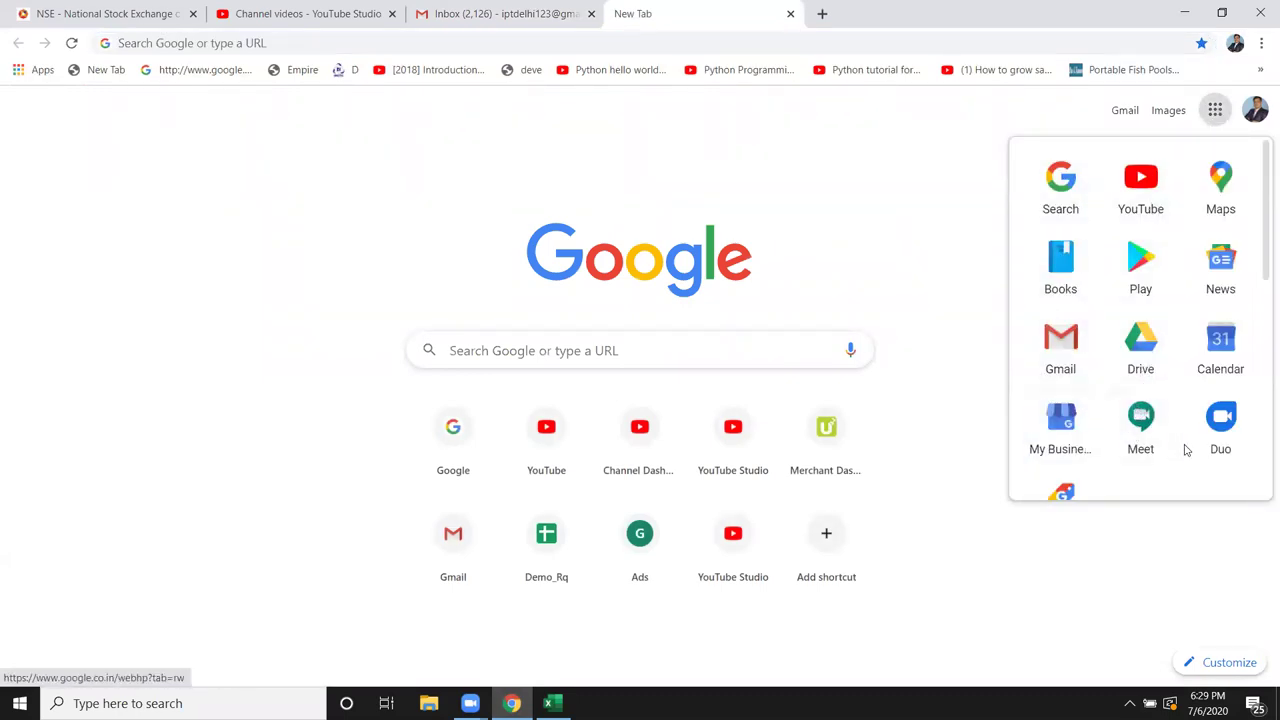
scroll(1185, 450, down, 3)
click(1054, 358)
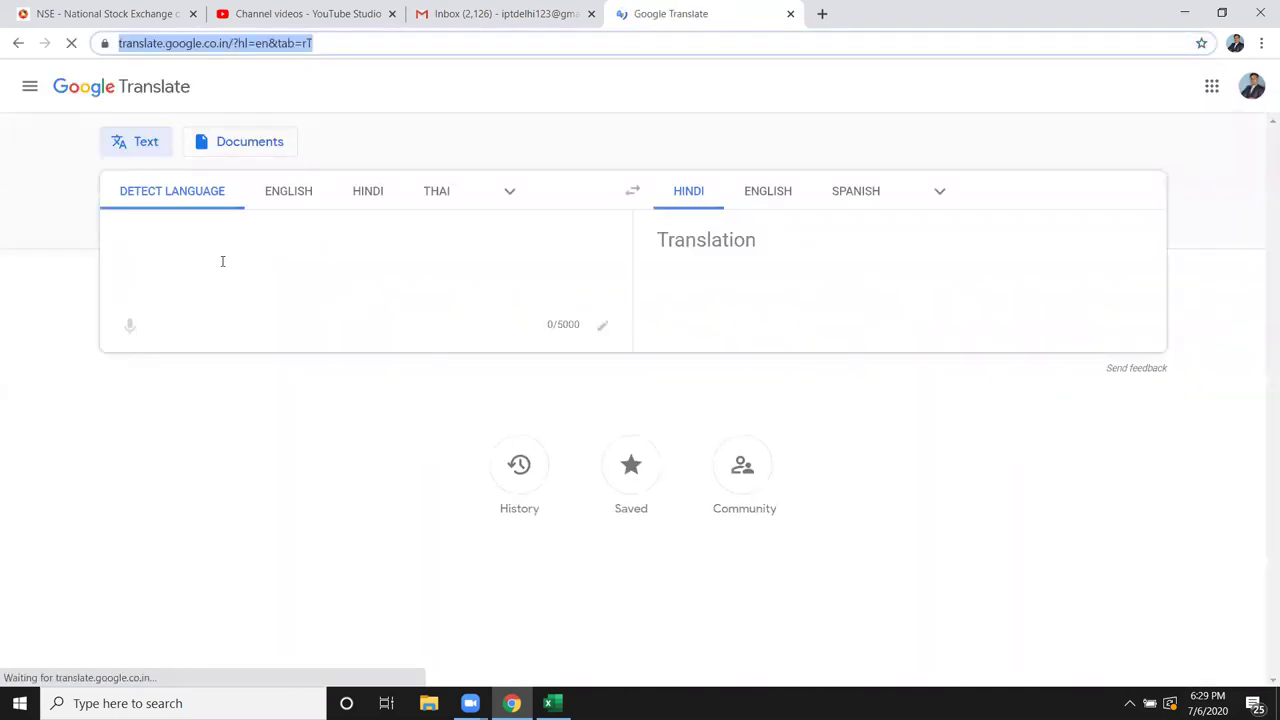
Paste the copied Thai baht words into the Translate source box, then return to Excel.
click(137, 240)
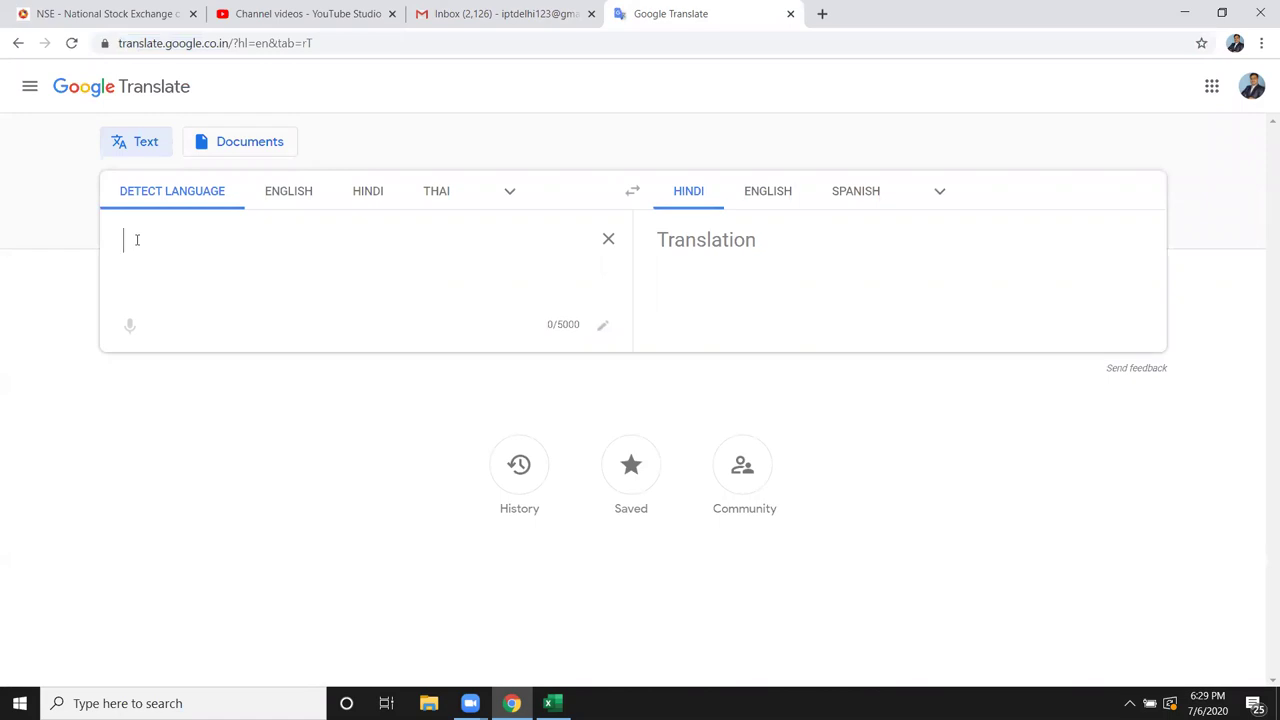
text(หนึ่งร้อยบาทถ้วน)
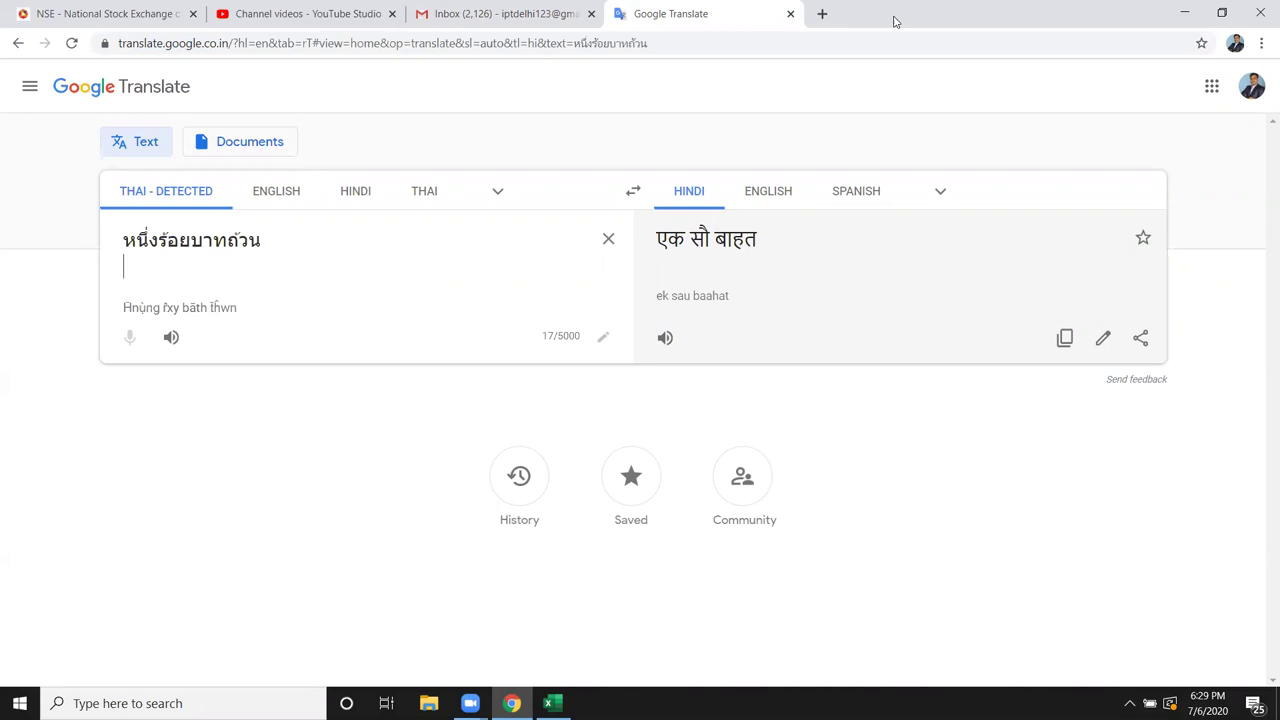
drag(300, 238, 5, 254)
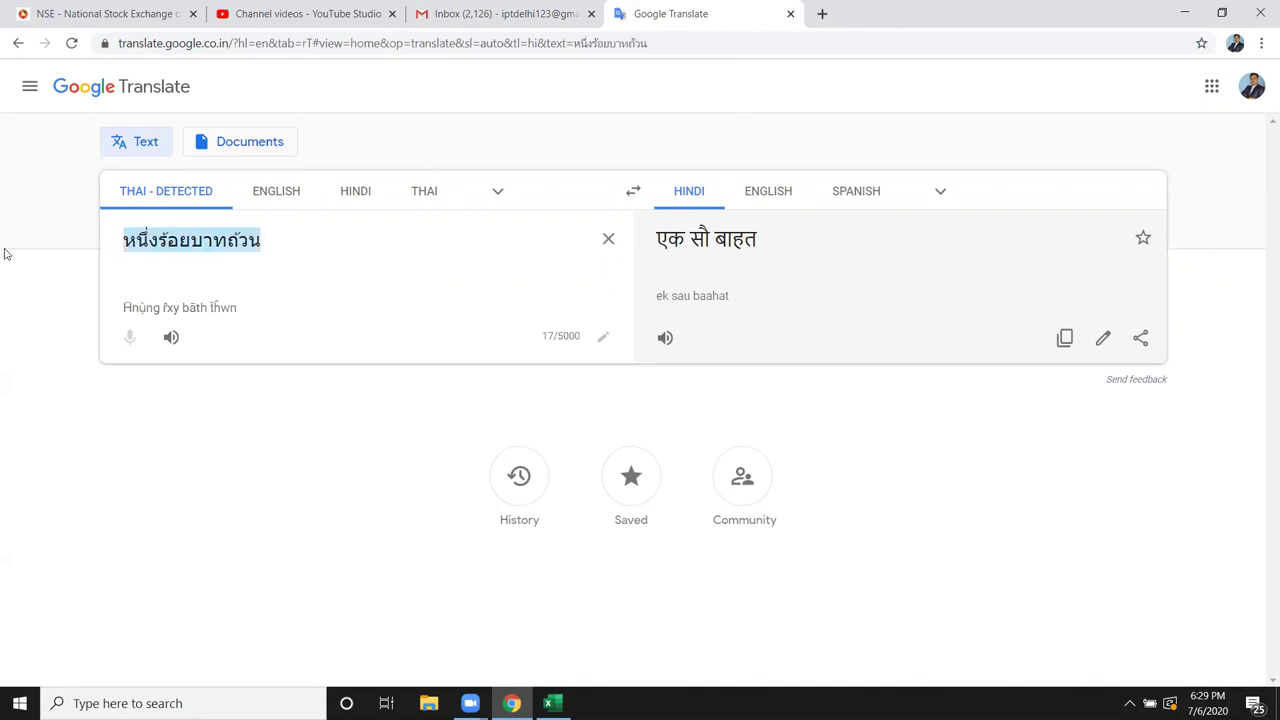
key(alt+Tab)
key(Escape)
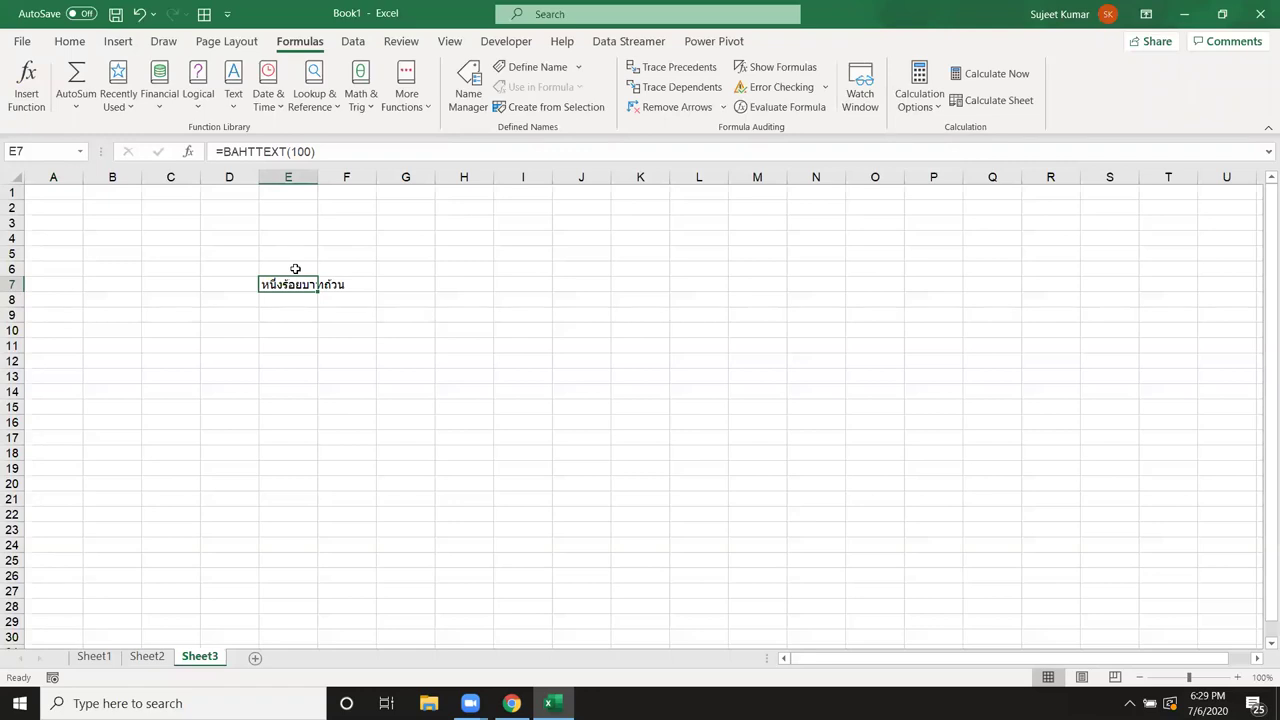
Clear the BAHTTEXT formula from E7 and return to cell A1.
key(Delete)
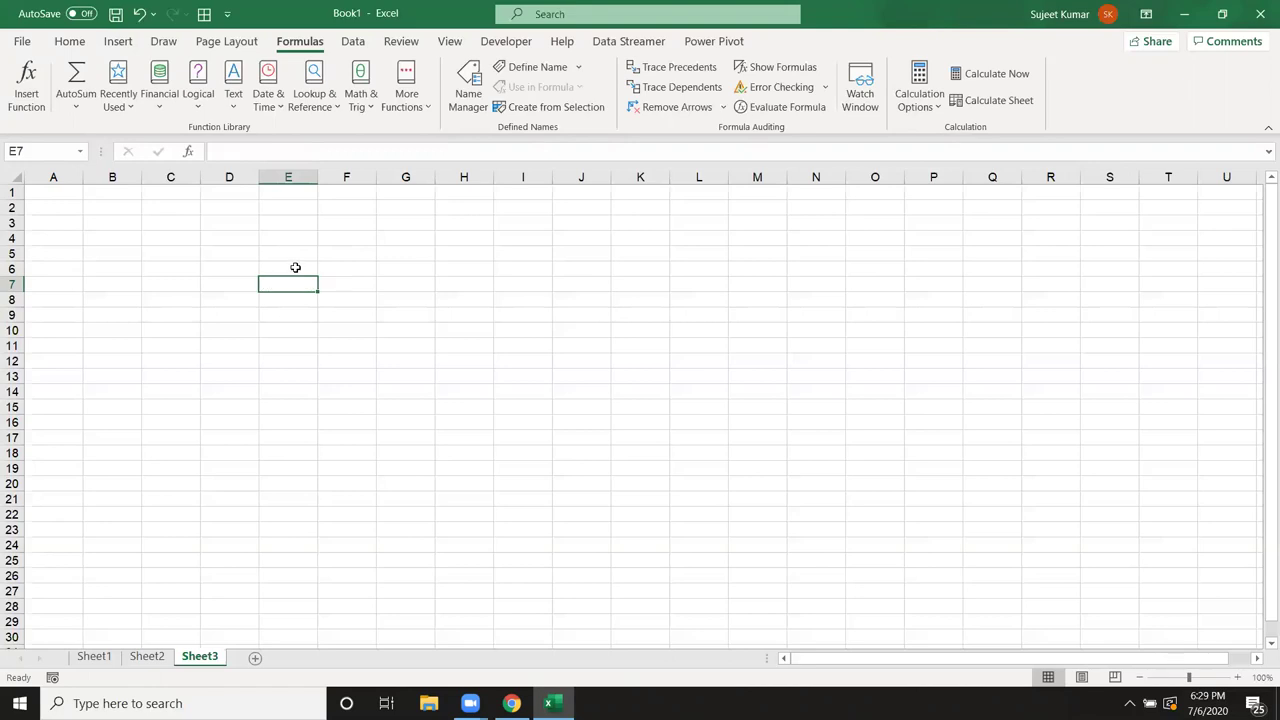
key(Home)
key(ctrl+Home)
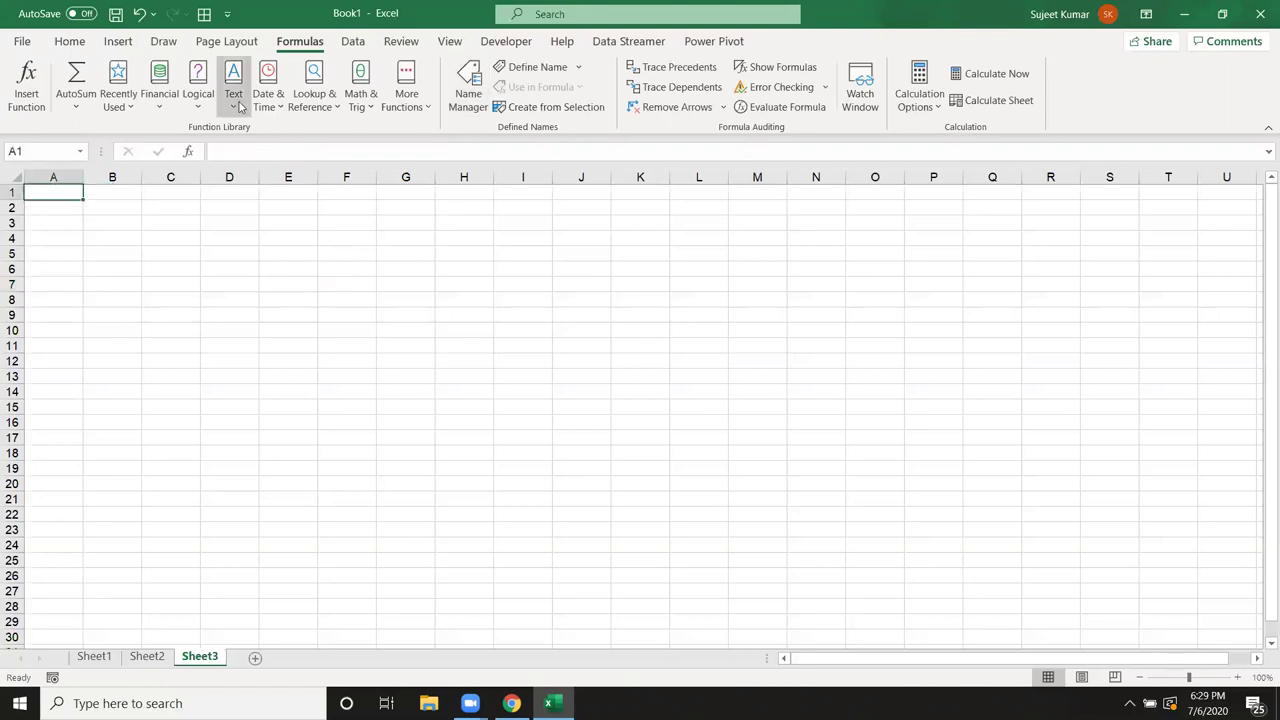
click(236, 98)
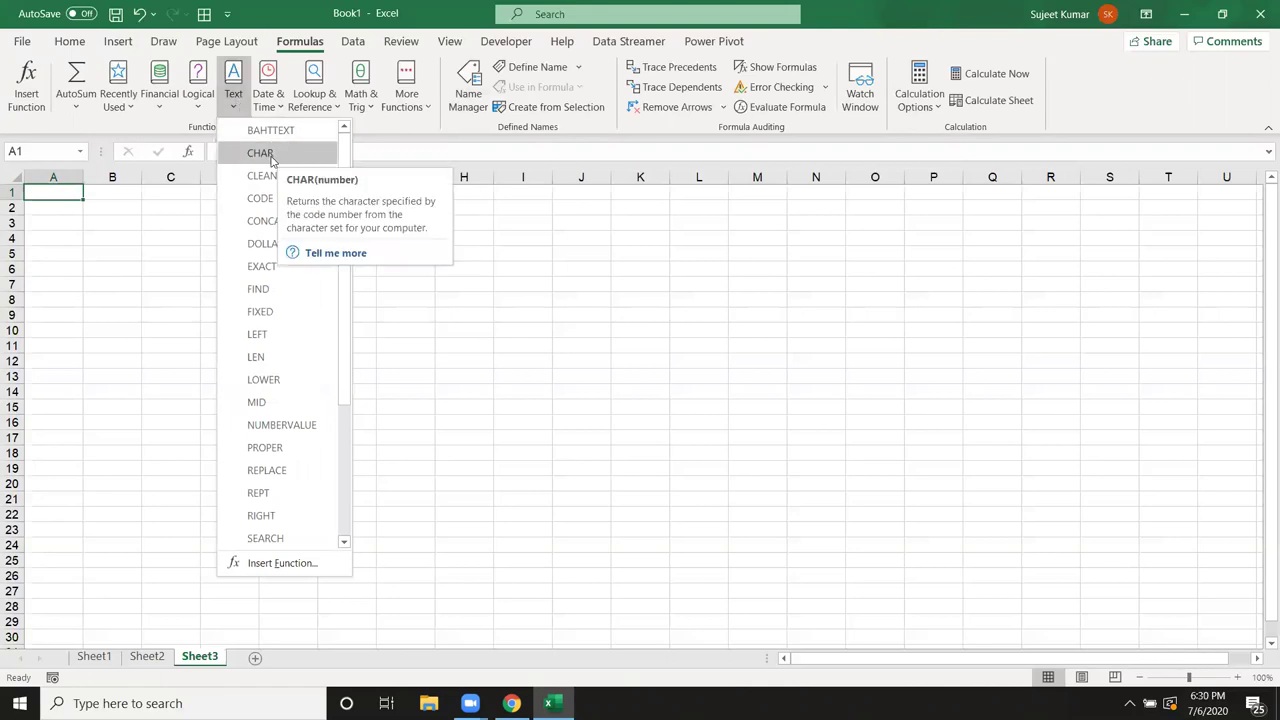
key(Escape)
Type A in C4 and enter =CODE(C4) in D4, returning 65.
click(150, 232)
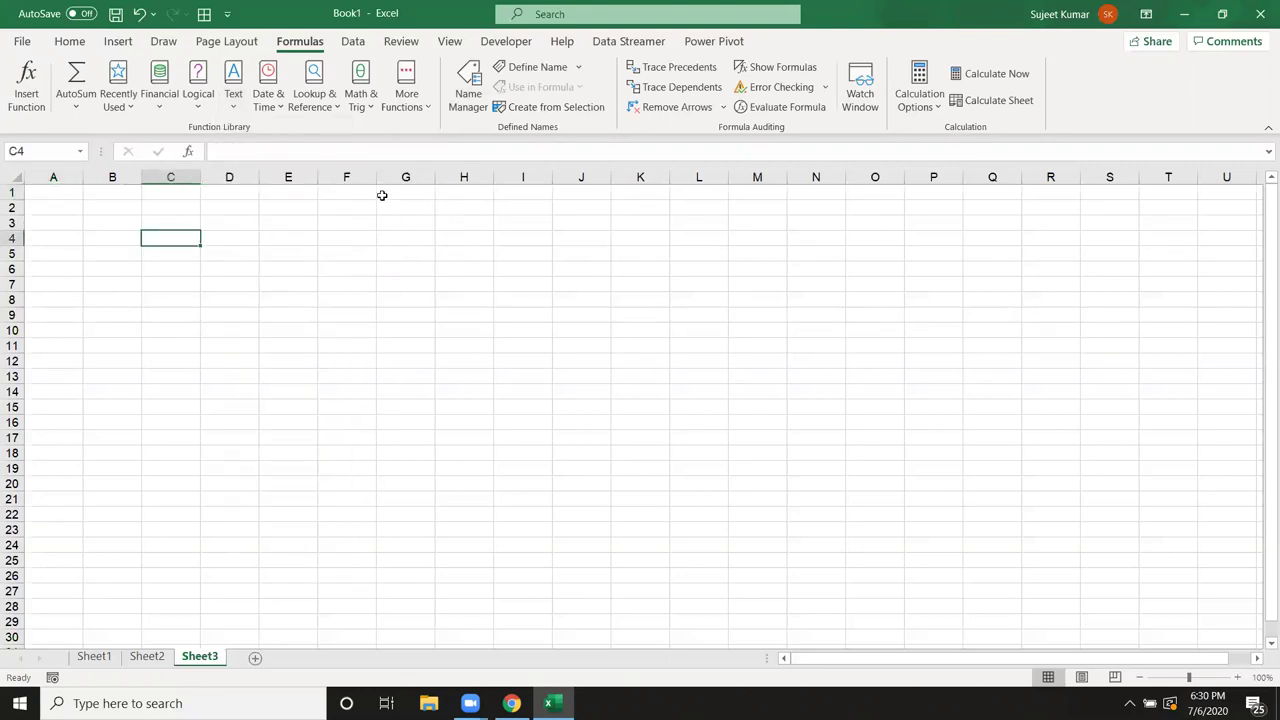
text(A)
key(Tab)
text(=c)
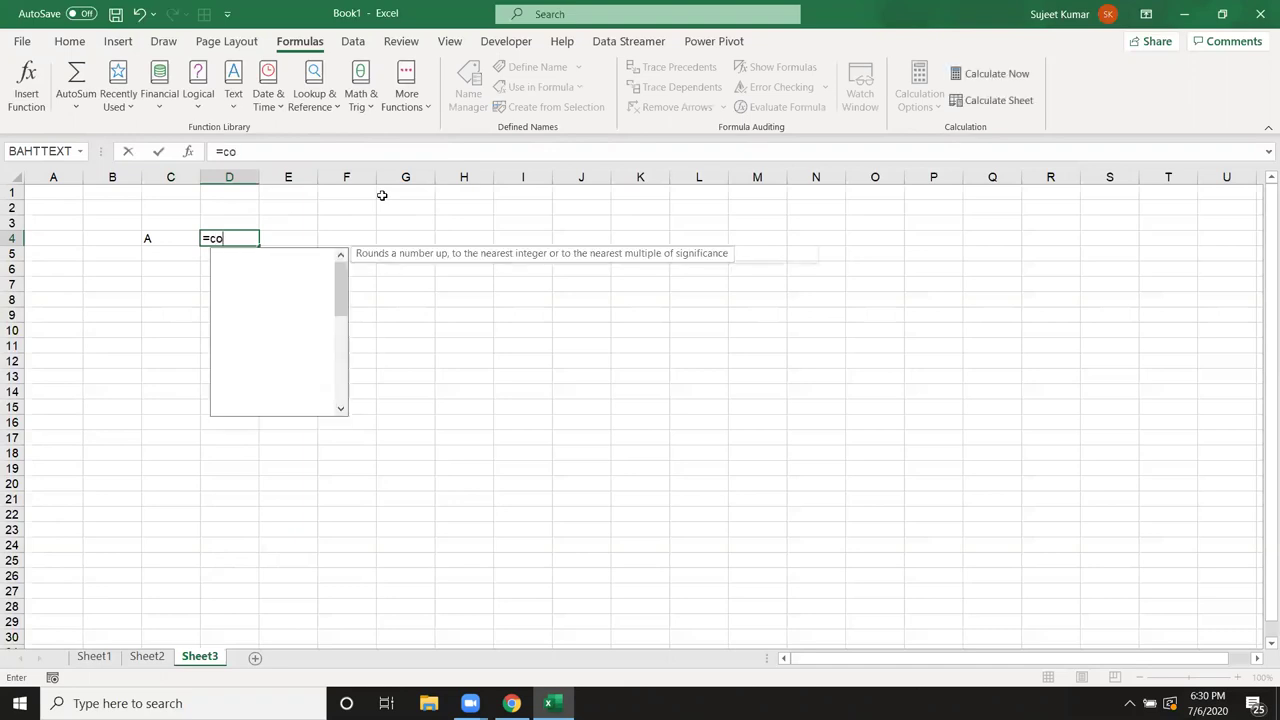
text(ode)
key(Tab)
text(c4))
key(Return)
key(Up)
key(Right)
key(Right)
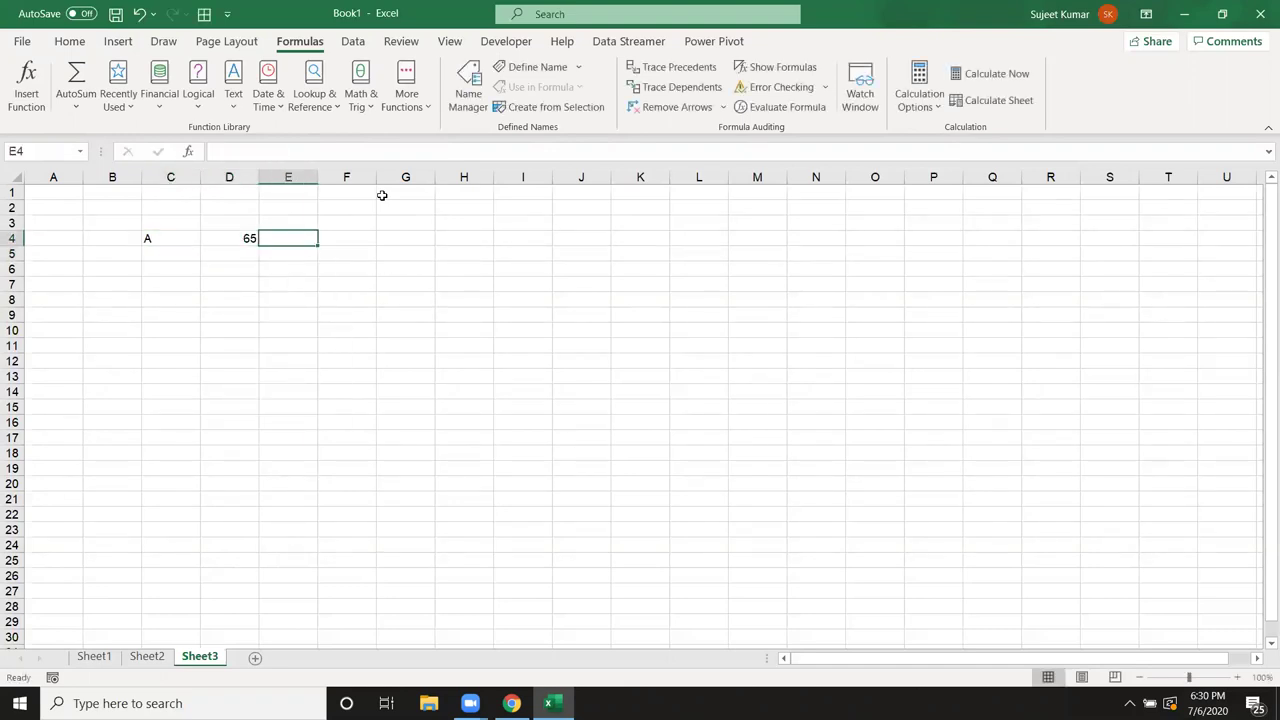
Enter =CHAR(D4) in E4 to convert code 65 back to A.
text(=ch)
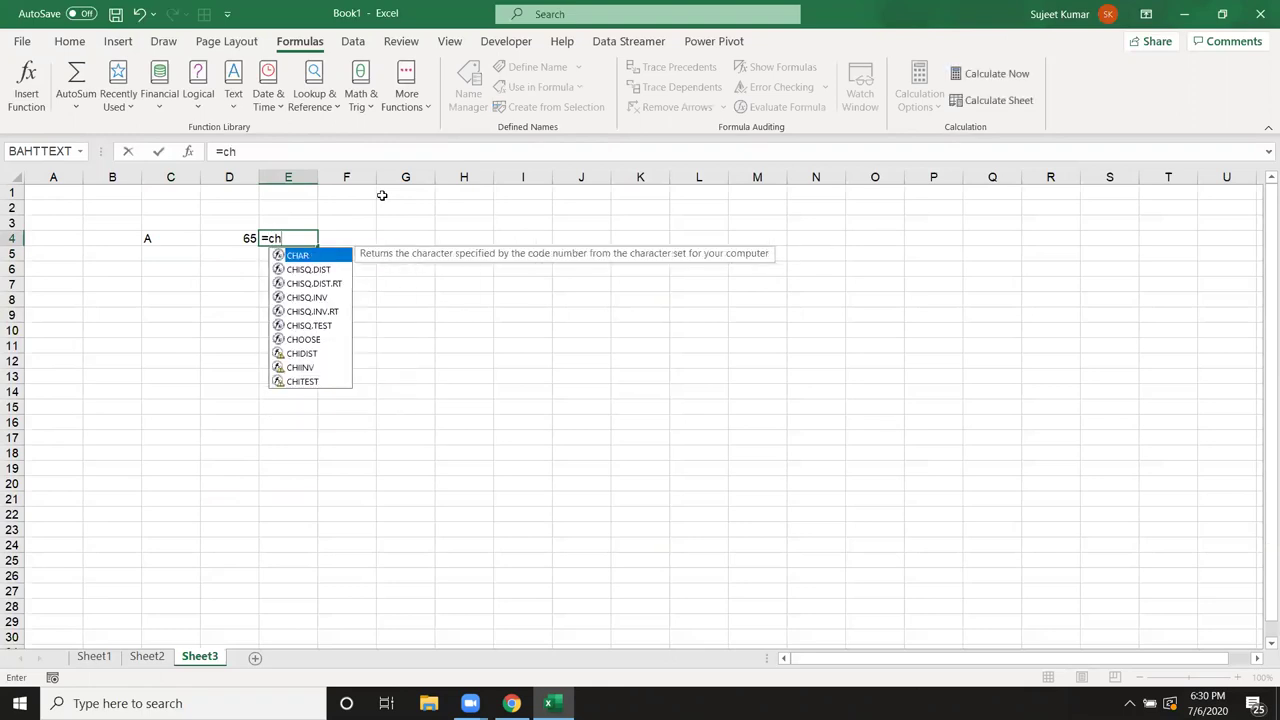
key(Tab)
key(Left)
key(Return)
key(Up)
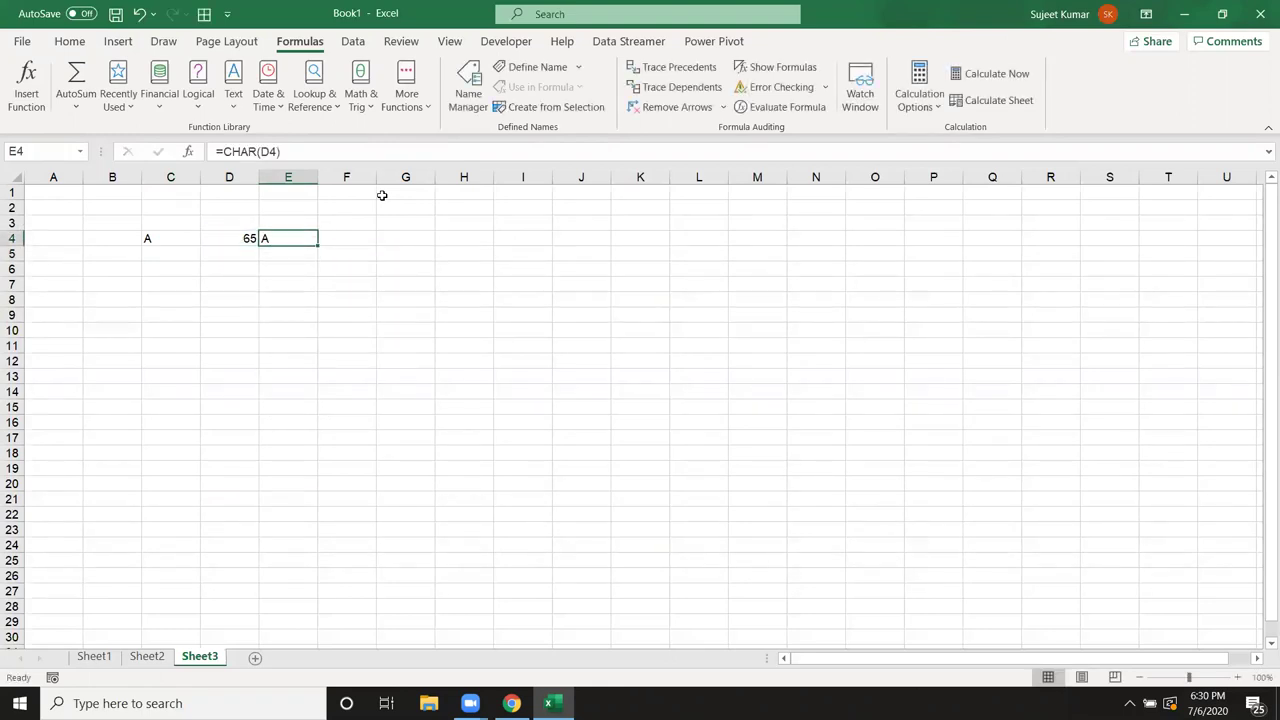
key(Left)
key(Right)
key(Right)
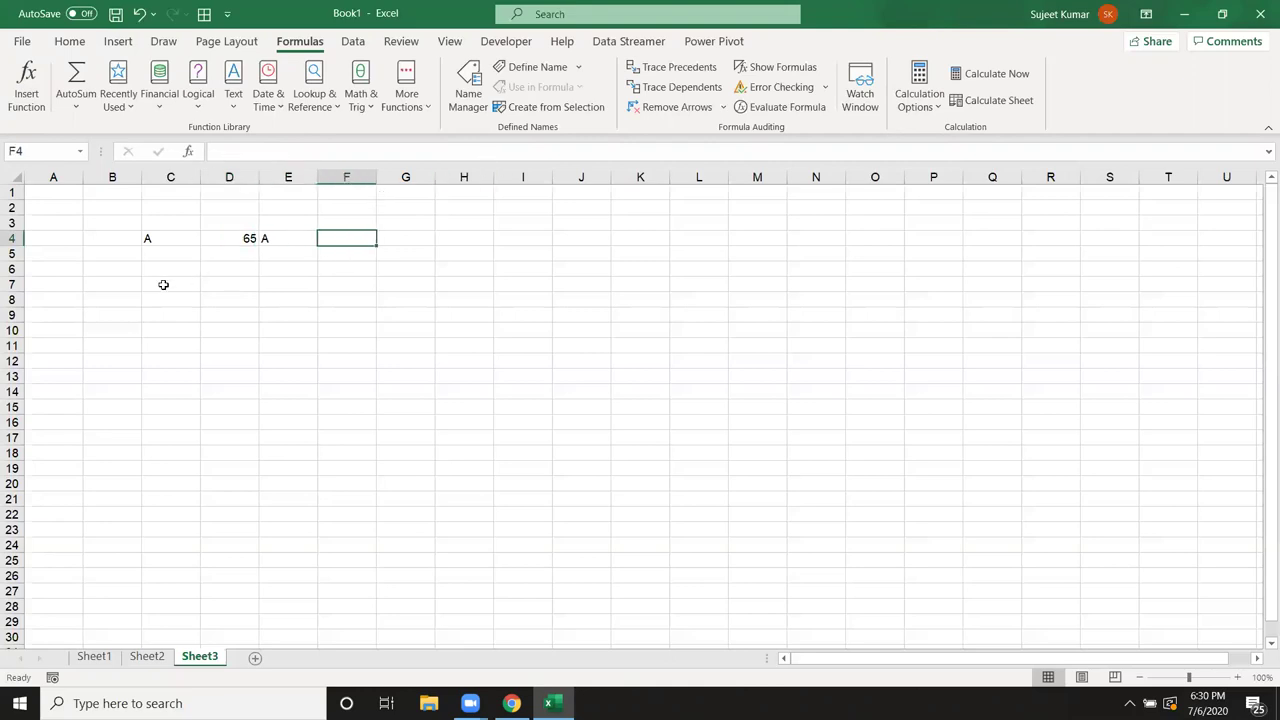
Enter the sample full name in cell B7.
click(164, 285)
click(235, 110)
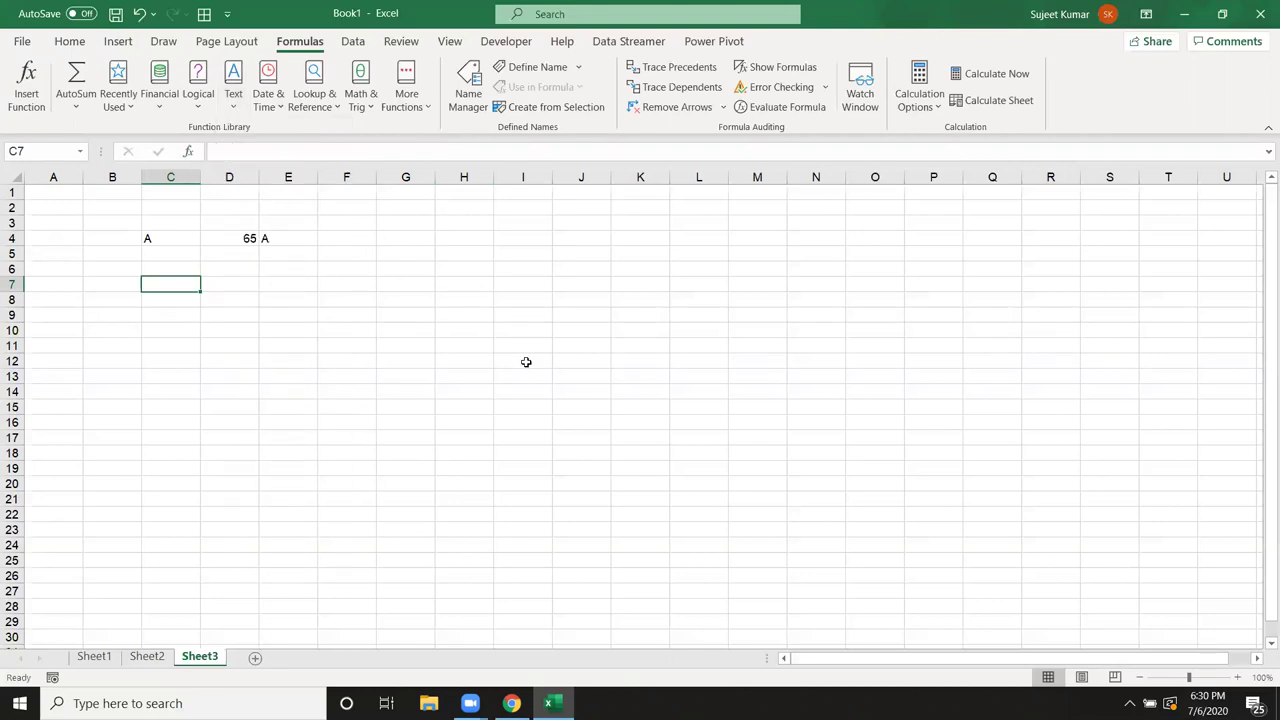
click(110, 281)
text(=)
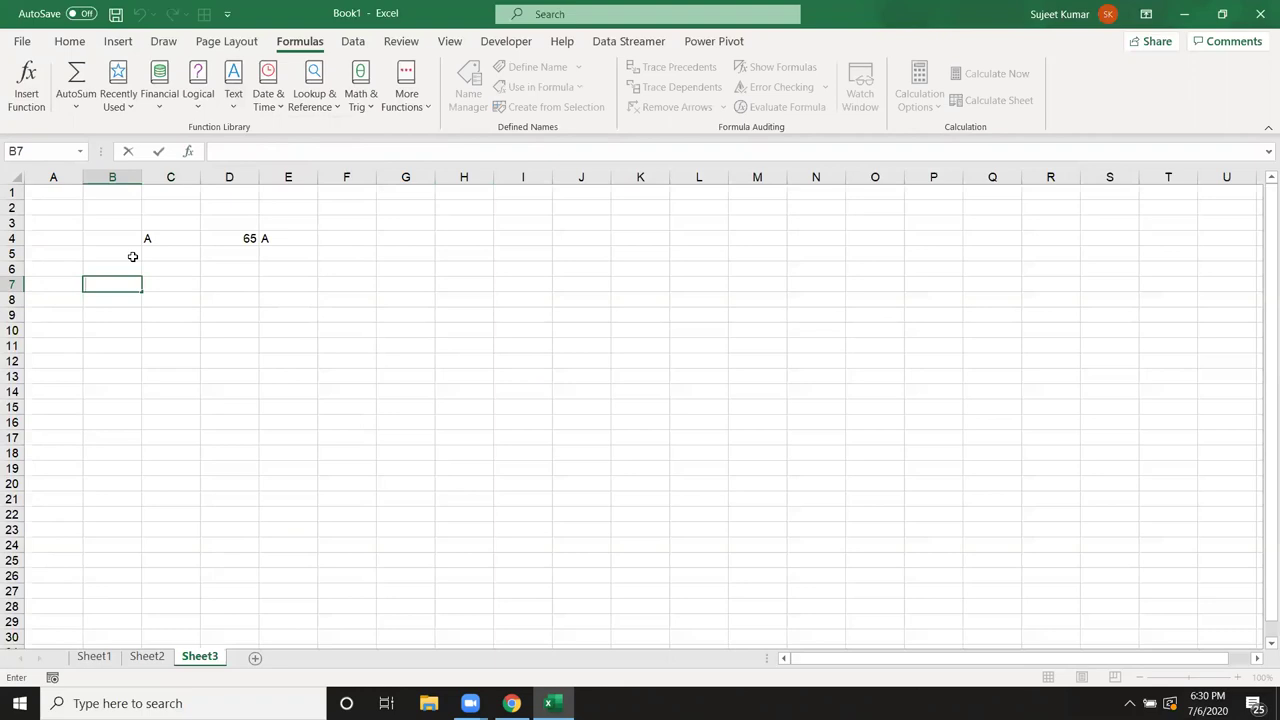
text(Sujeet)
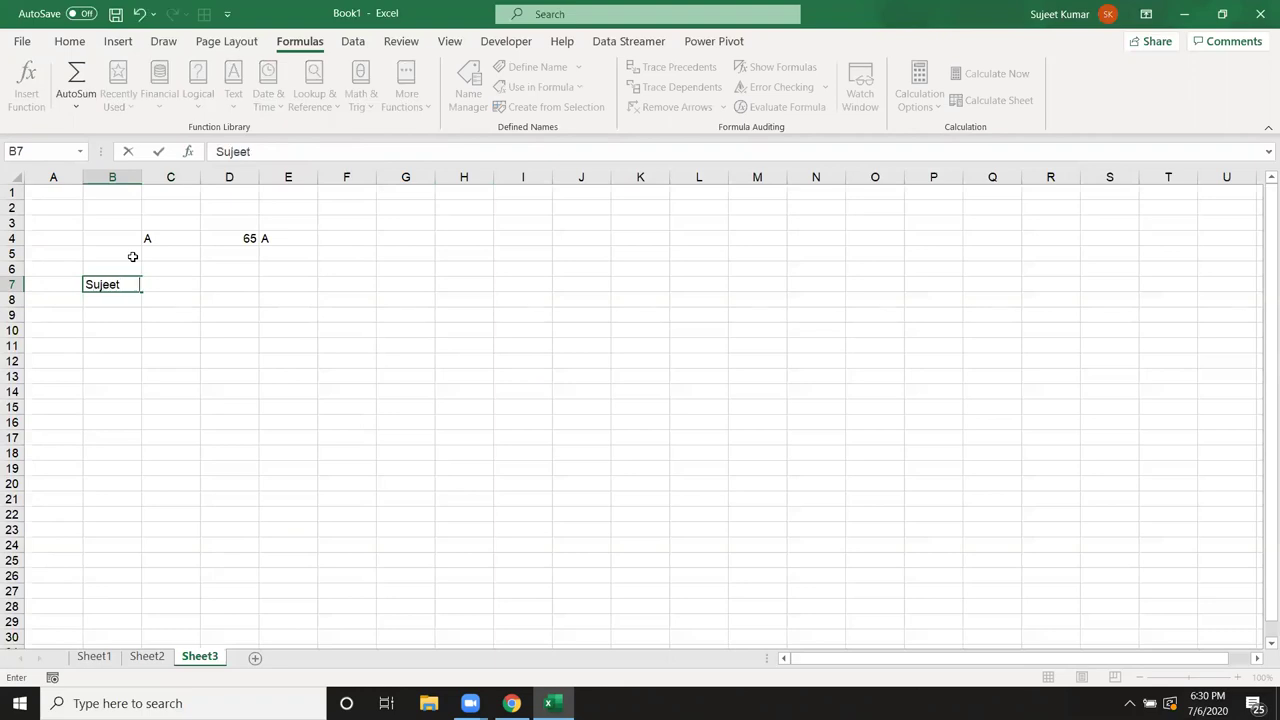
text(Kuma)
text(r)
key(Return)
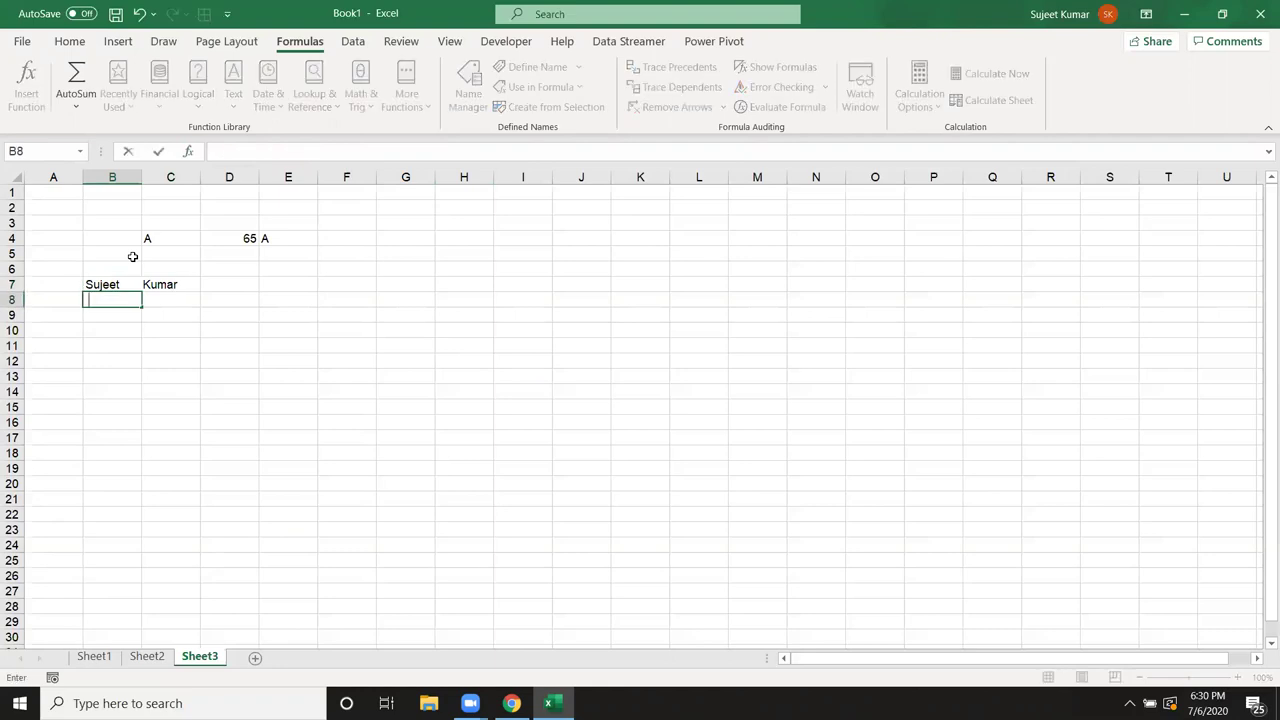
Enter the sample first name alone in B8 and B9, rejecting AutoComplete, and cancel B10's entry.
text(Sujeet)
key(Return)
text(Sujeet)
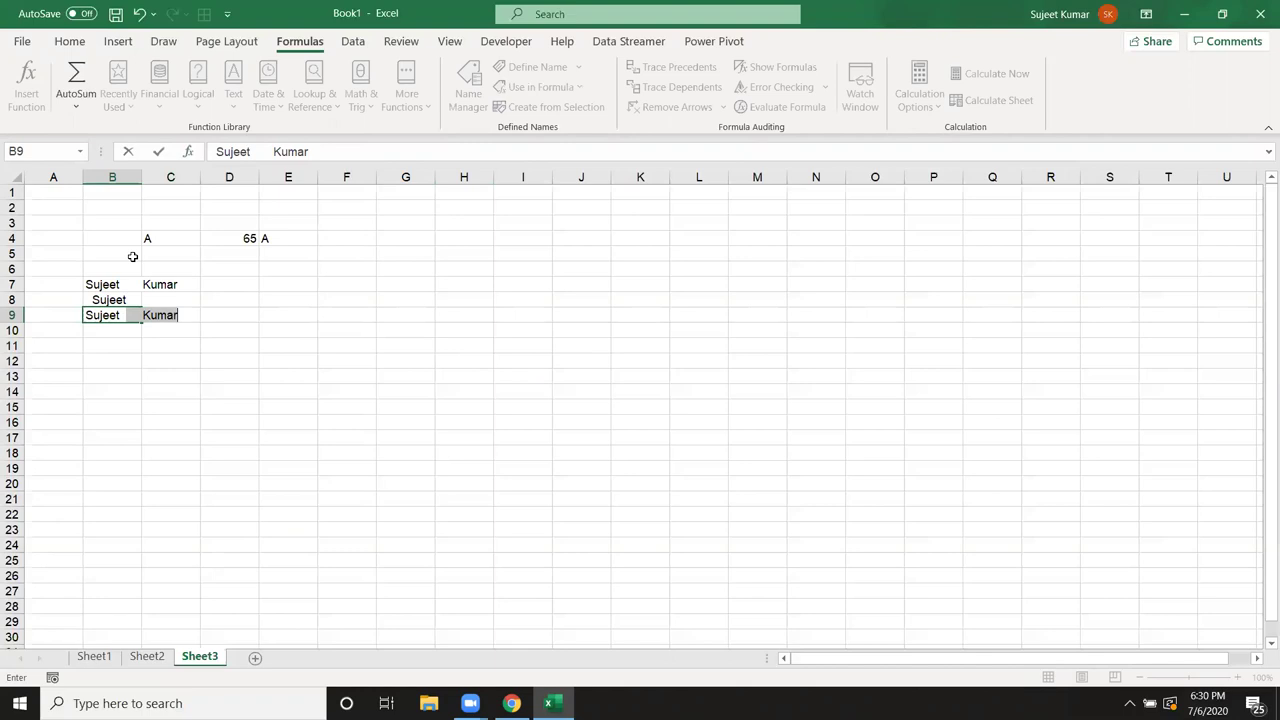
key(Delete)
key(Return)
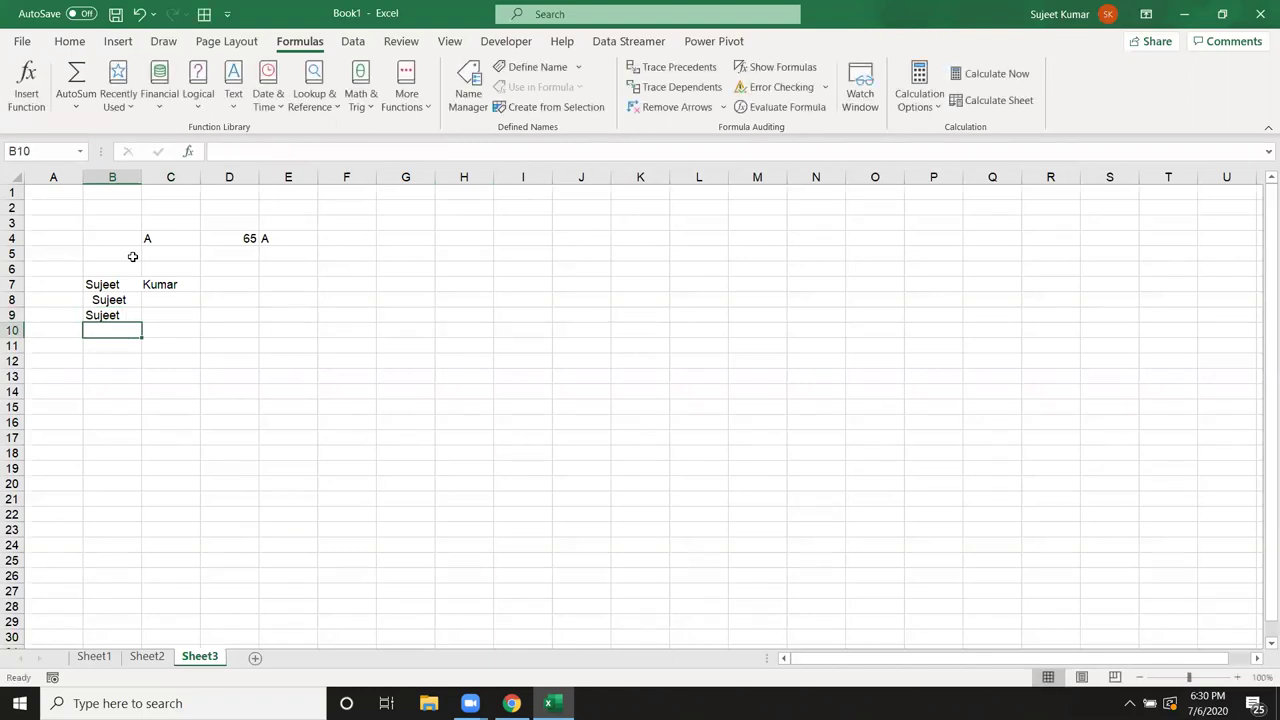
text(=)
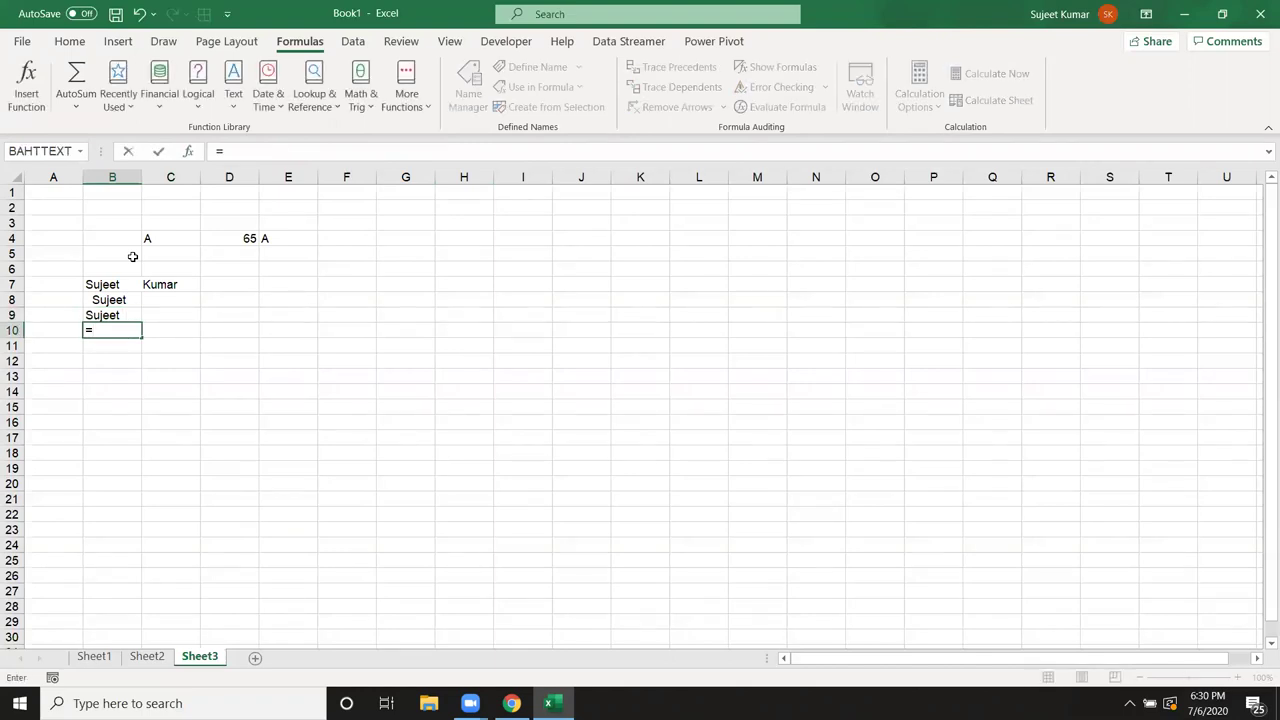
key(Escape)
key(Up)
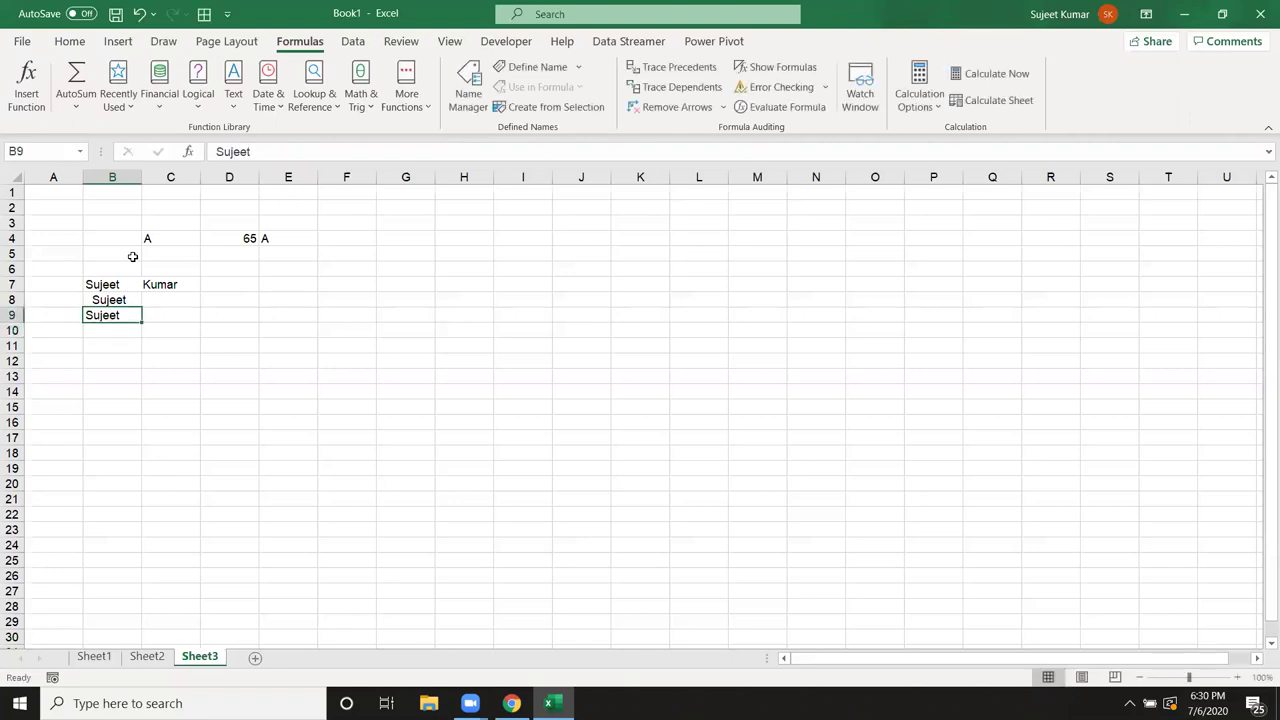
key(Up)
key(Up)
key(Right)
key(Right)
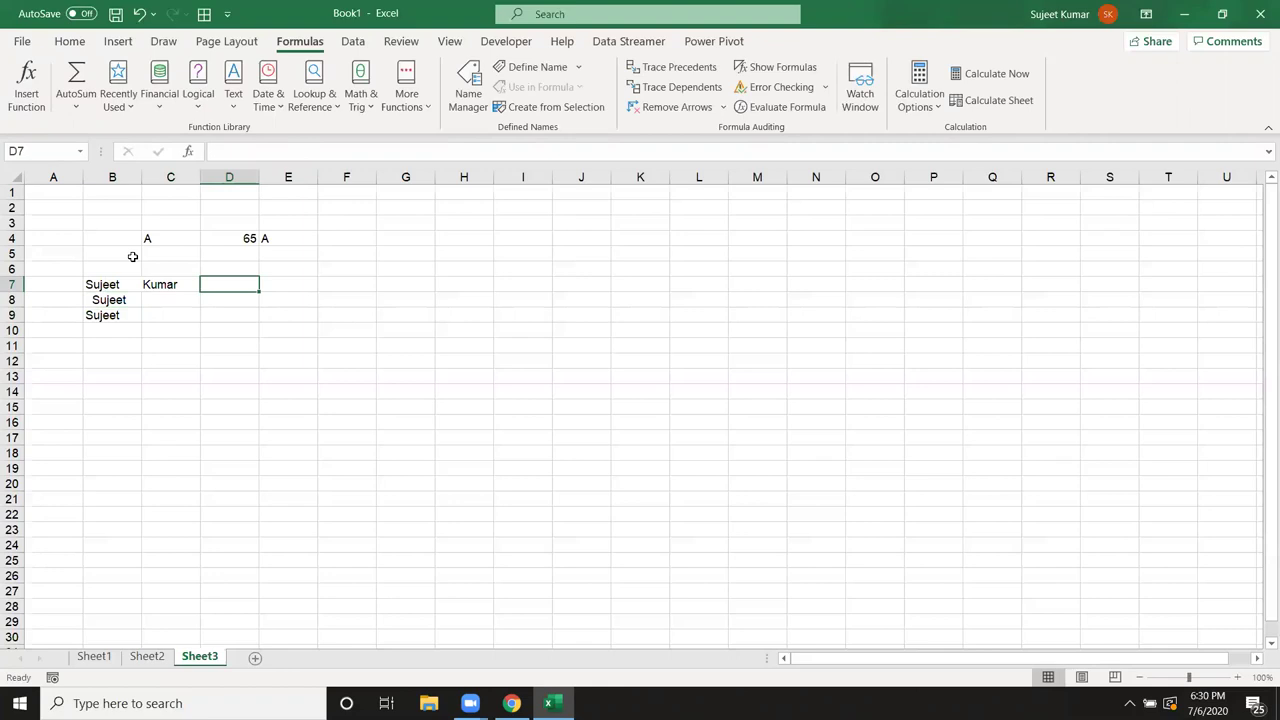
Enter =TRIM(B7) in D7 using the AutoComplete suggestion.
text(=tr)
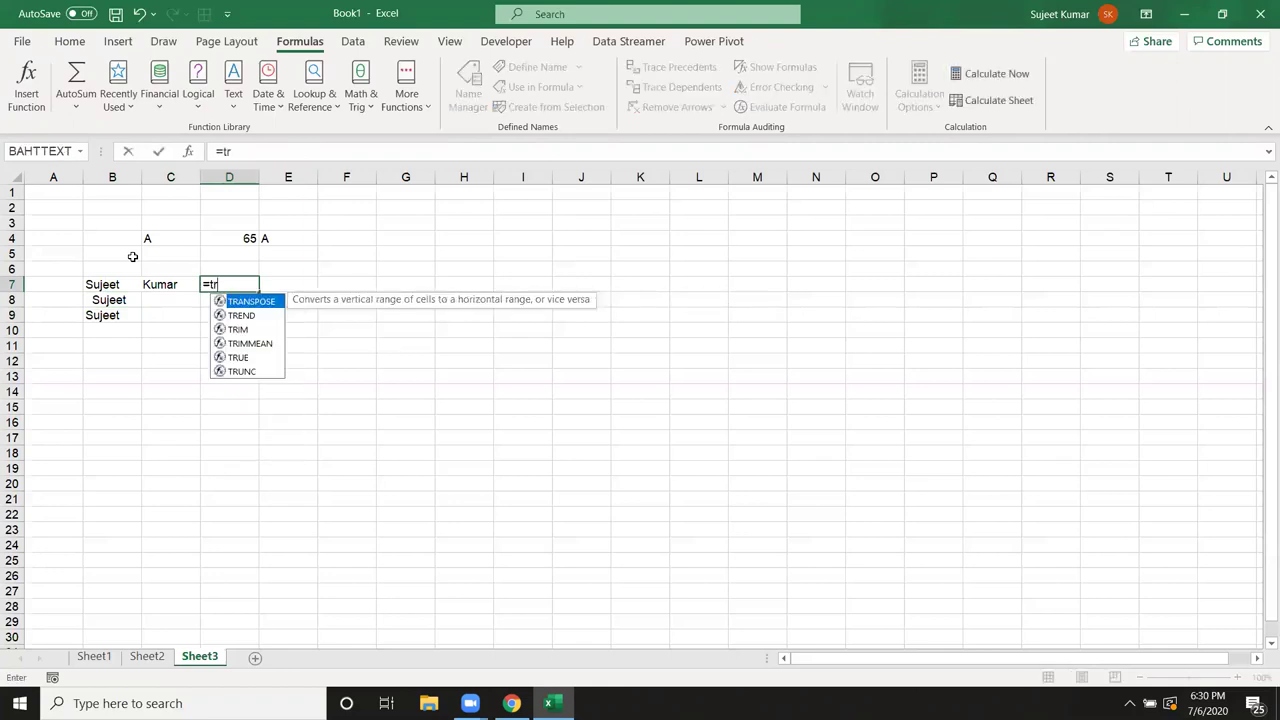
key(Down)
key(Down)
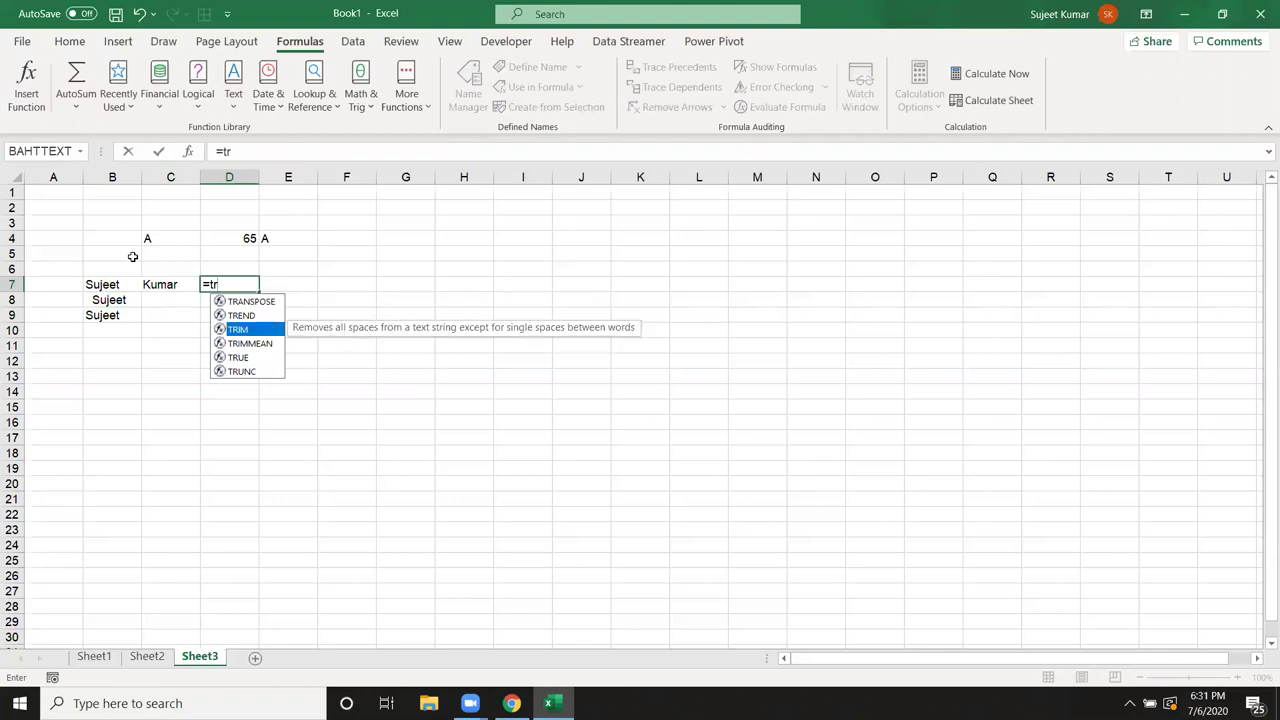
key(Tab)
key(Left)
key(Left)
key(Return)
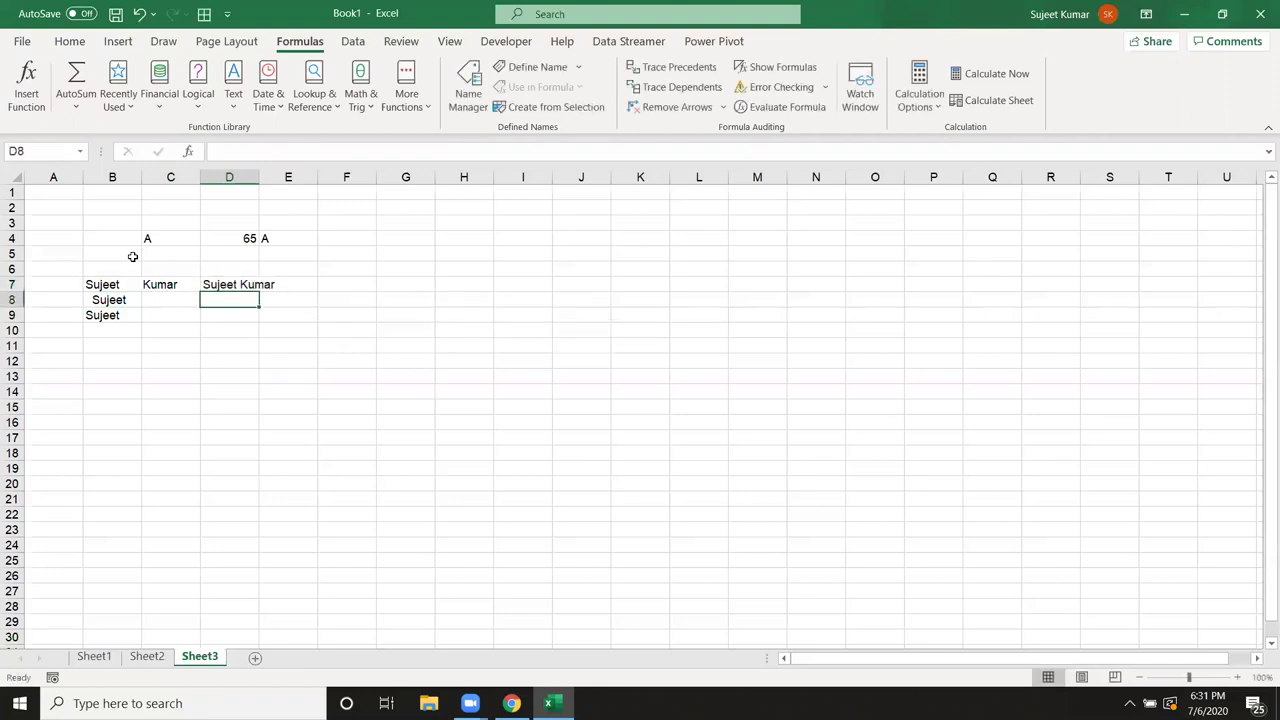
click(233, 278)
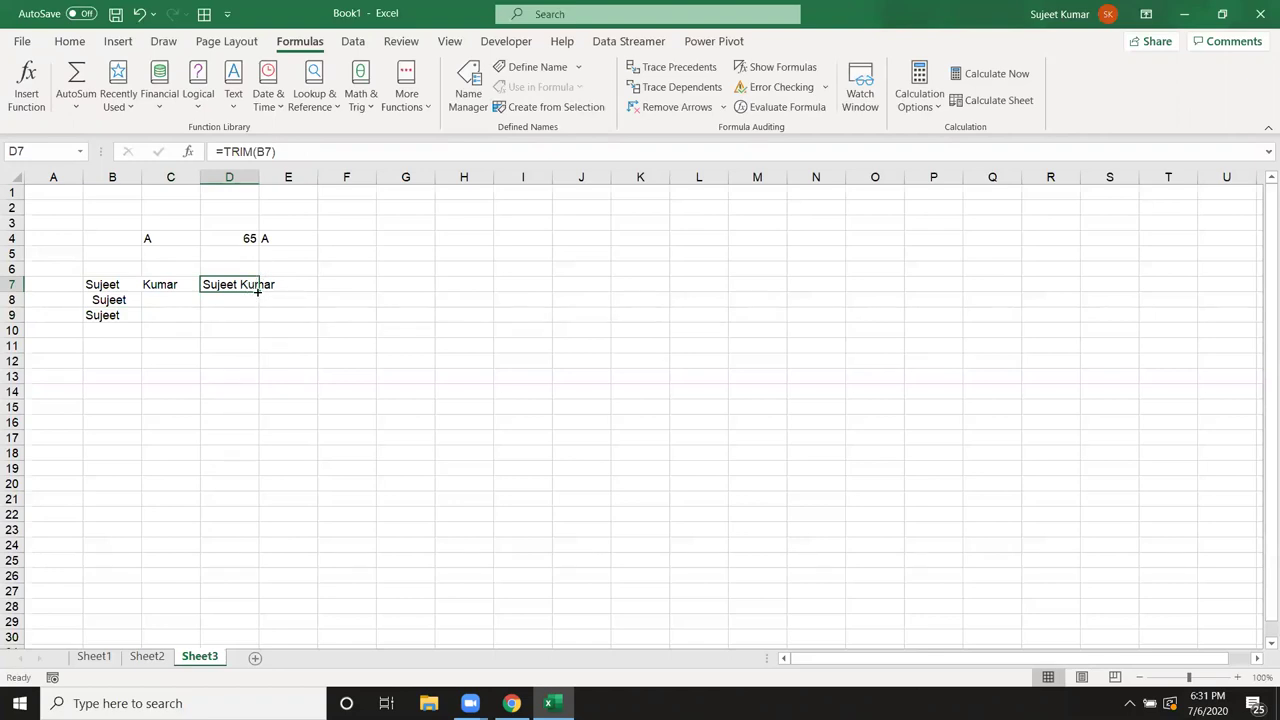
Fill the TRIM formula down through D9, then start typing the first name in B11.
drag(258, 292, 263, 321)
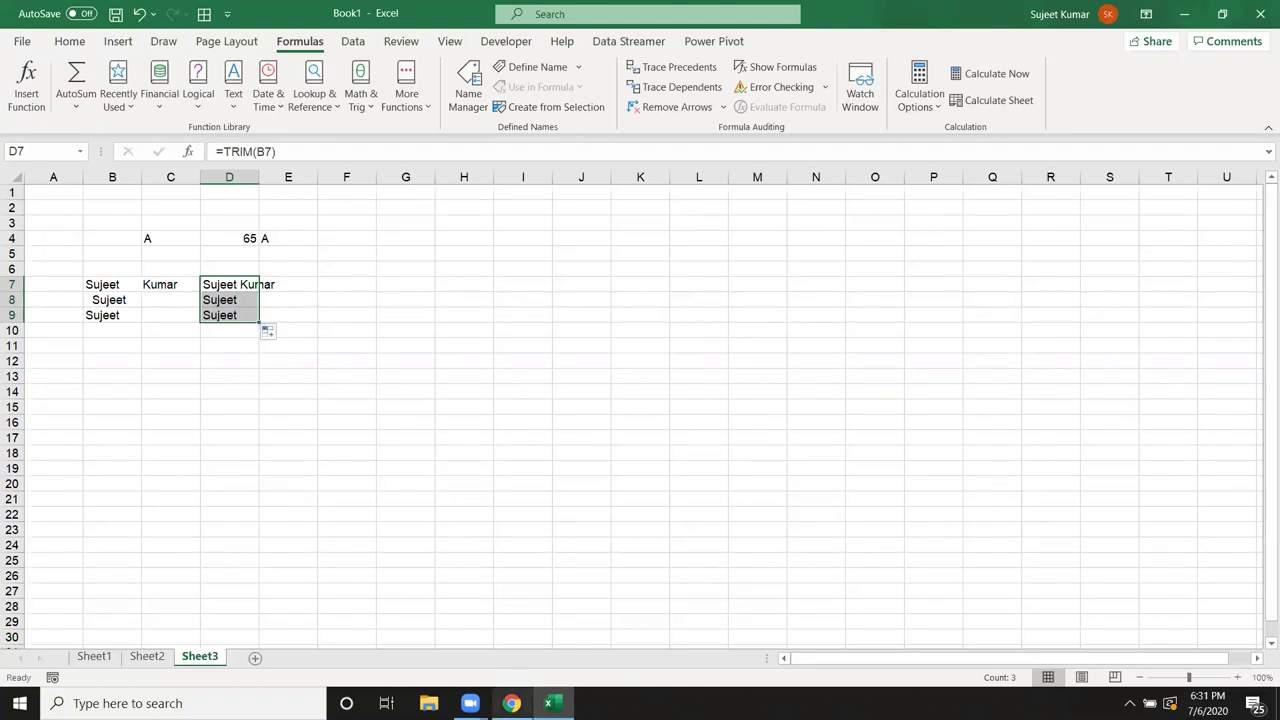
click(237, 312)
click(98, 347)
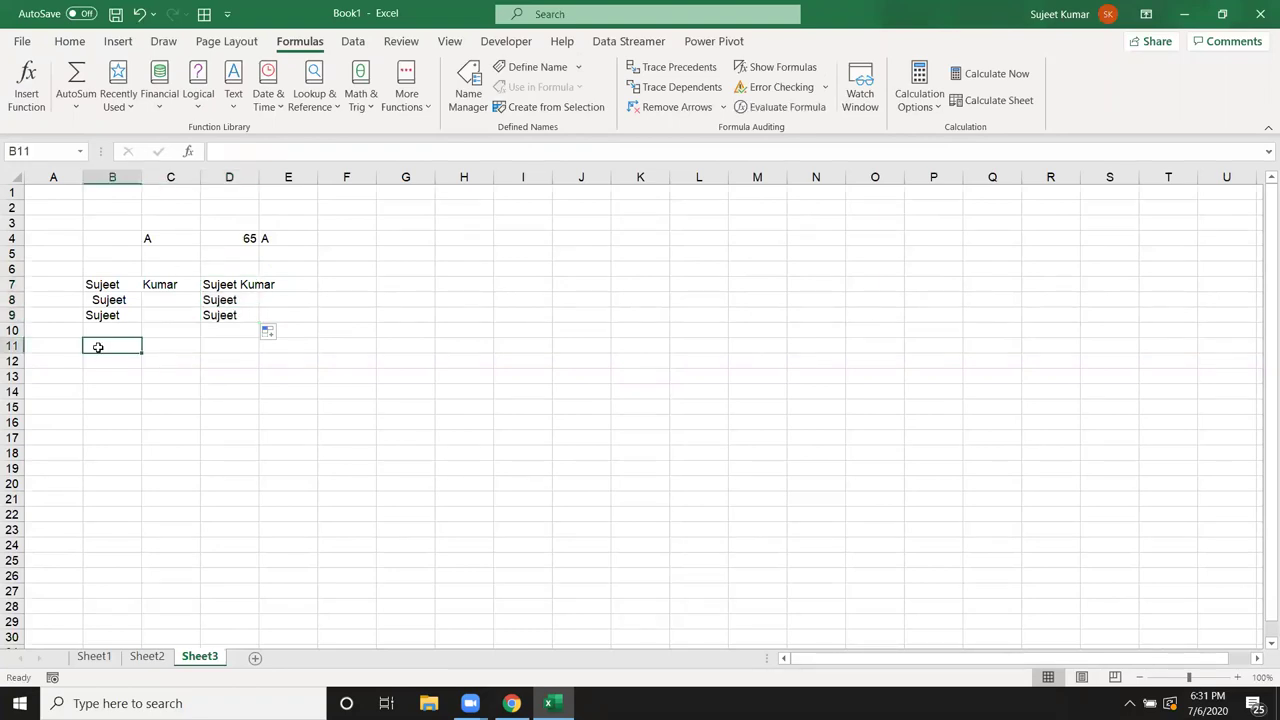
text(Suj)
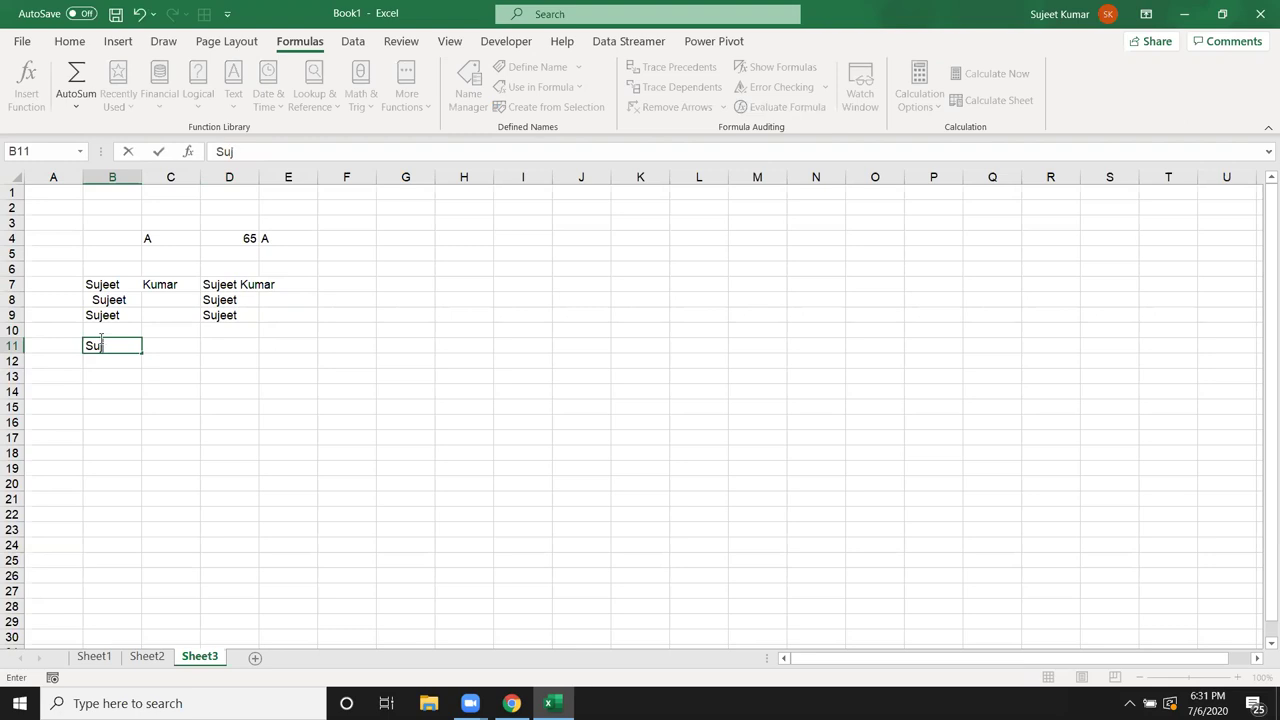
text(eet)
Add the surname on a second line in B11 with an Alt+Enter line break.
key(alt+Return)
text(Kumar)
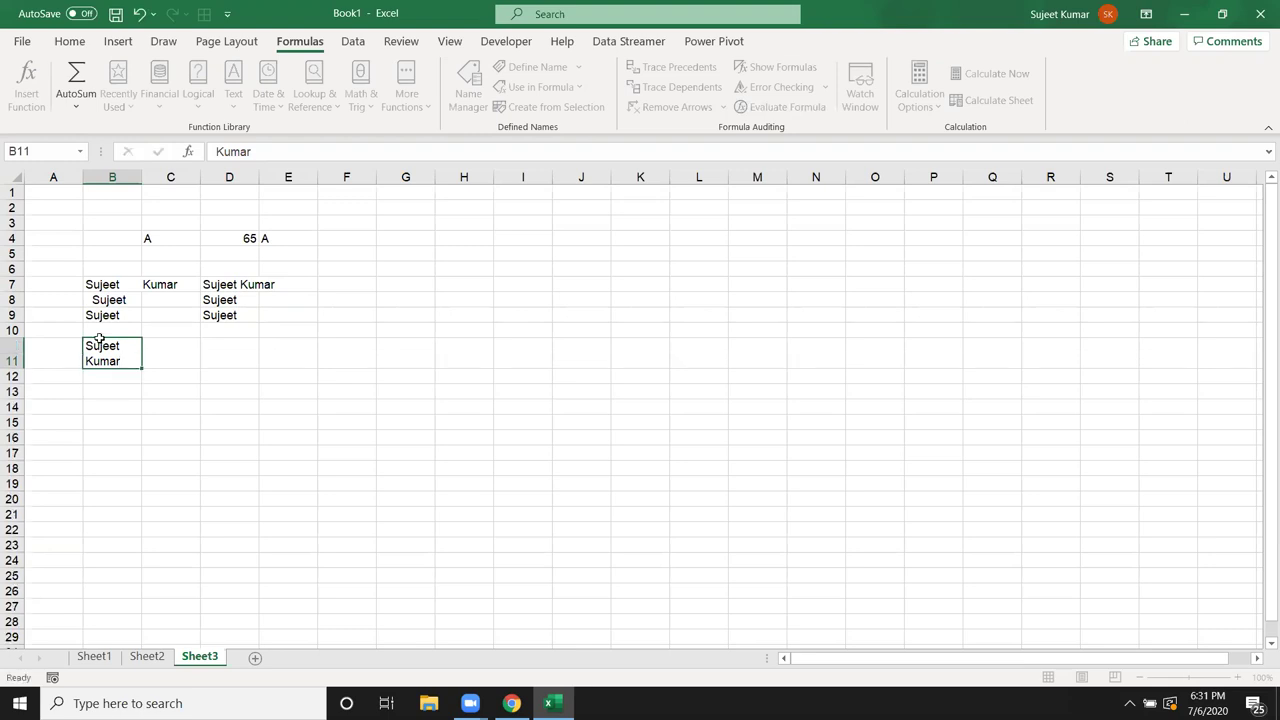
key(ctrl+Return)
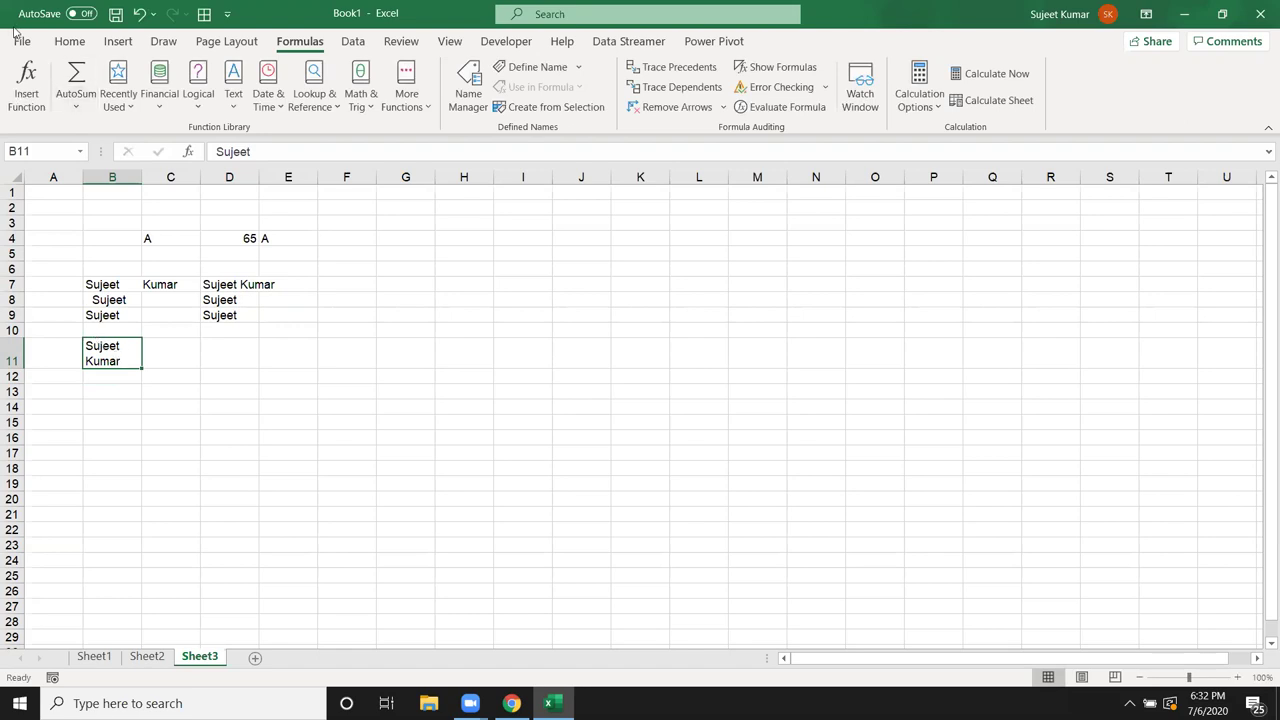
click(68, 42)
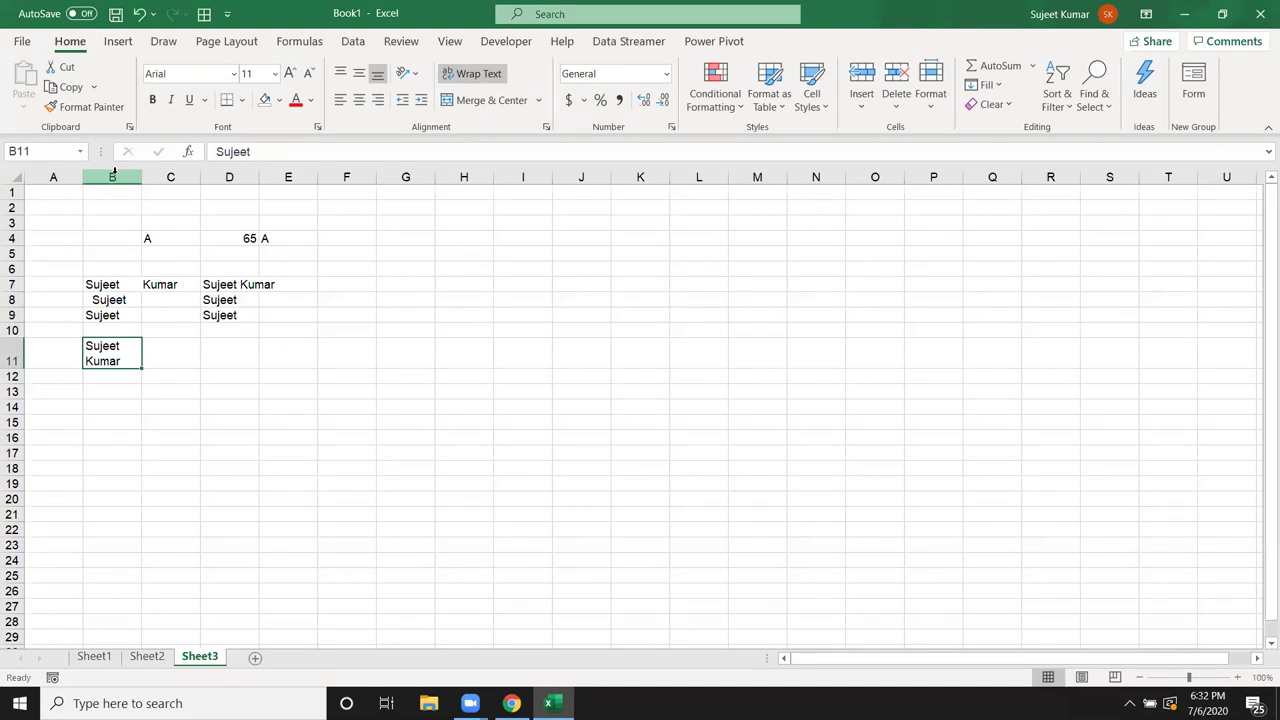
Enter =TRIM(B11) in C11, joining the two-line name as one word.
click(160, 363)
text(=tr)
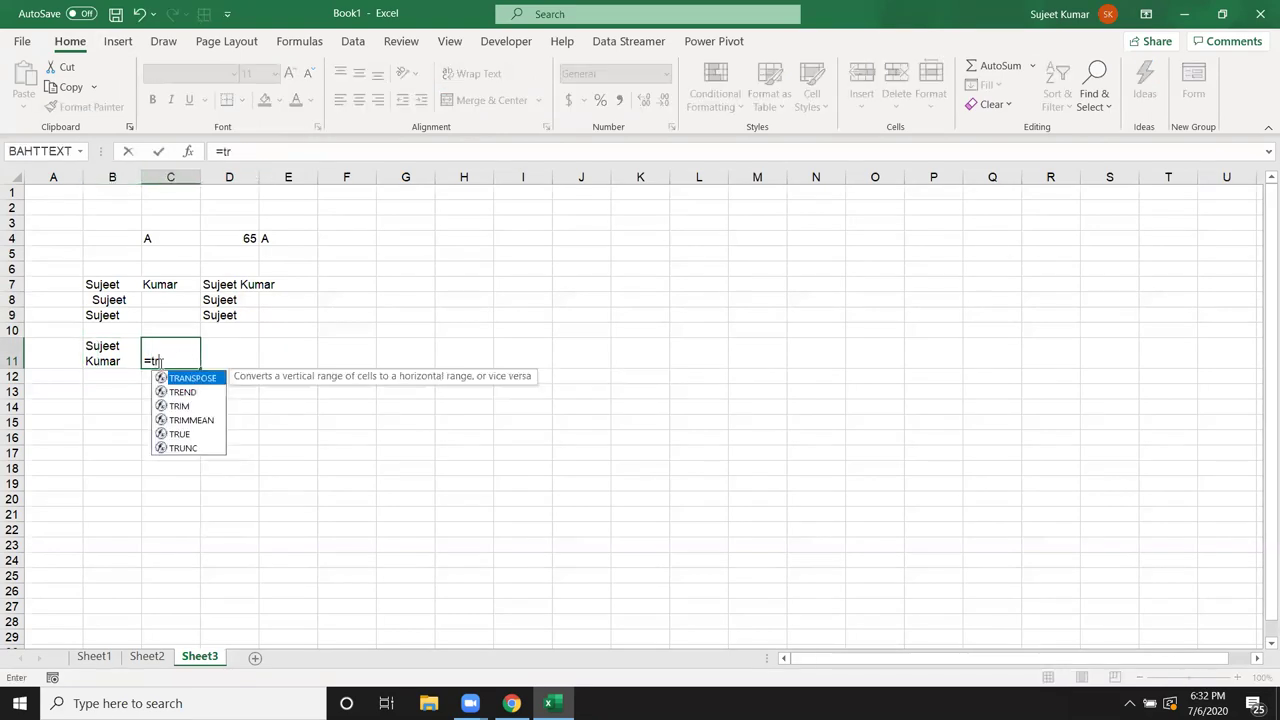
text(i)
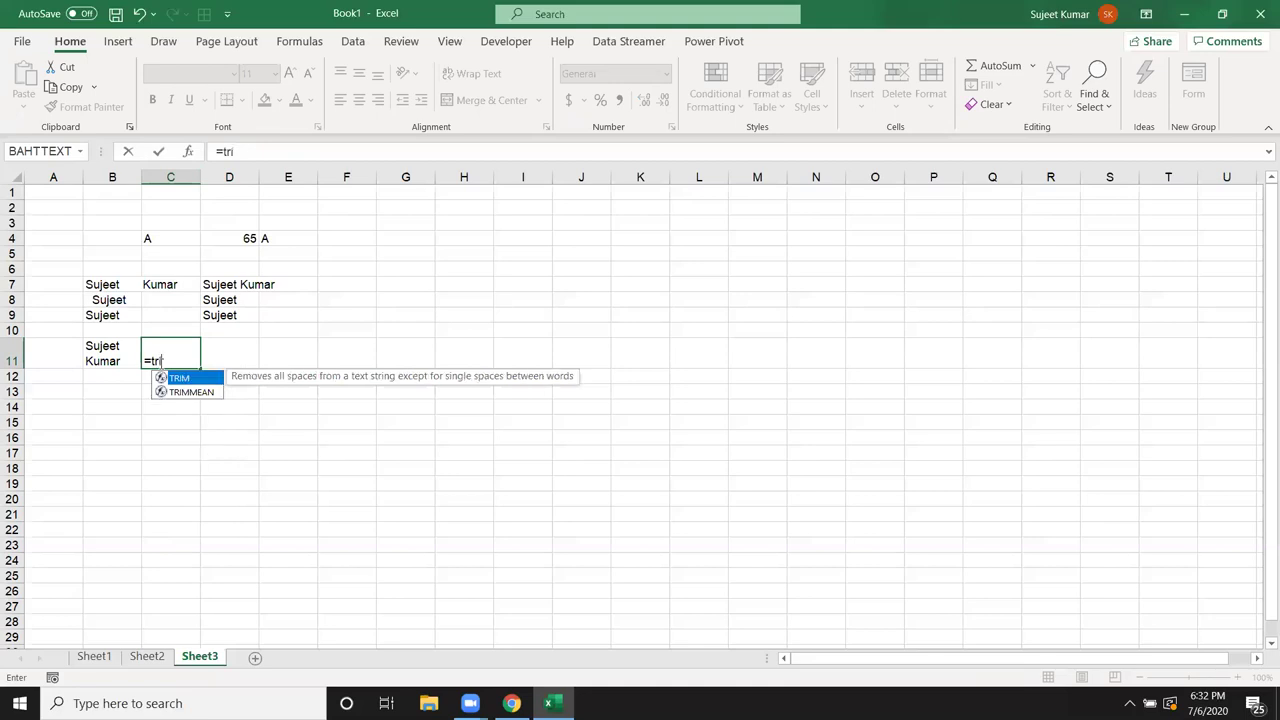
key(Tab)
key(Left)
key(Return)
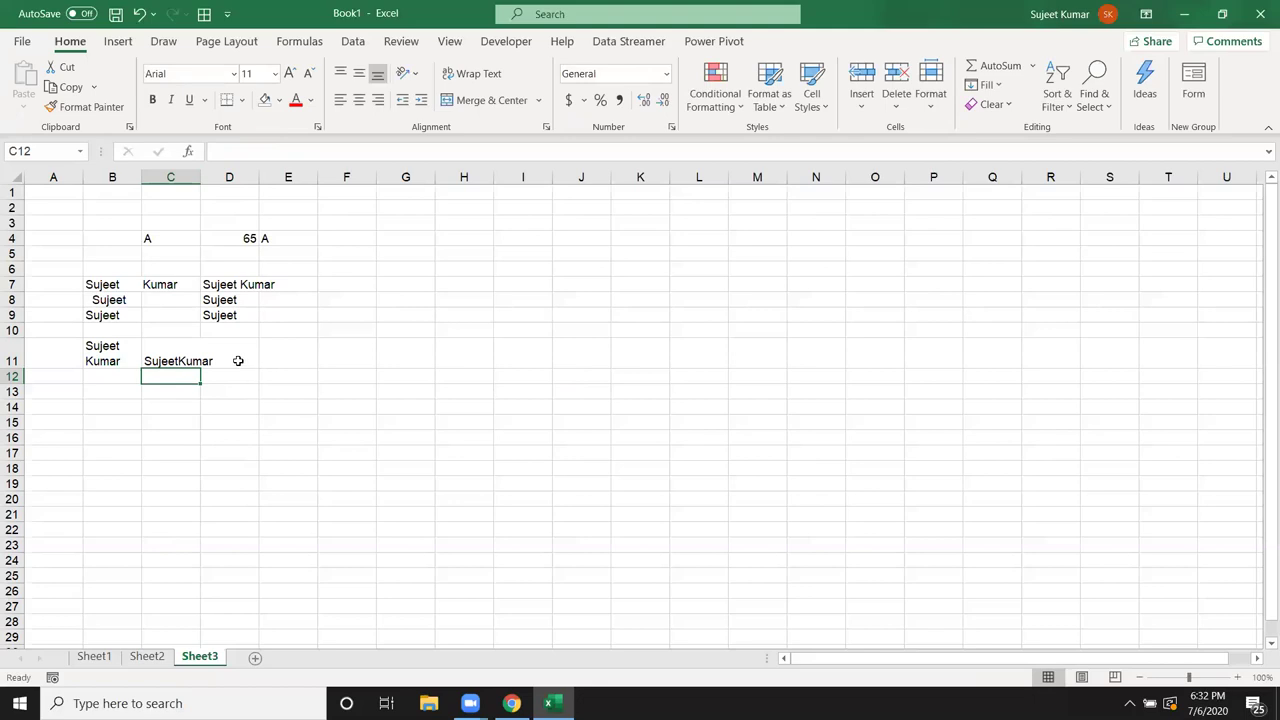
Enter =LEN(C11) in C12, returning 12, and widen column C.
text(=)
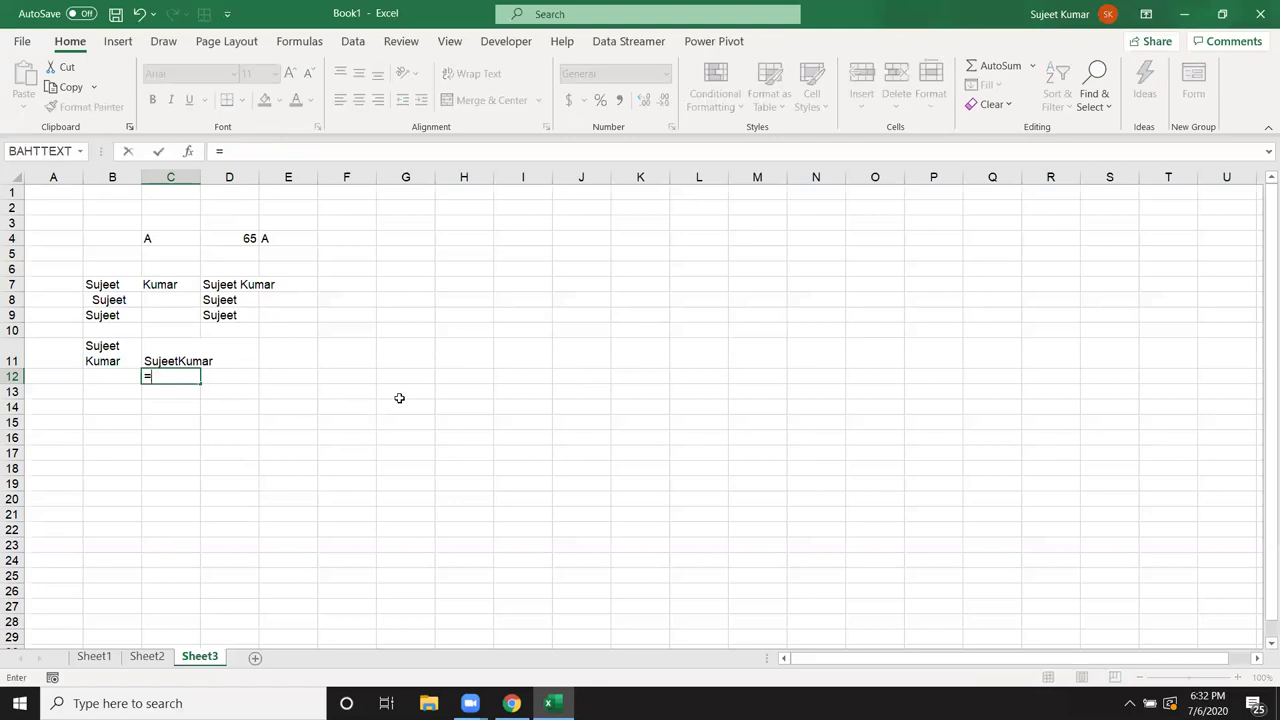
text(len)
key(Tab)
text(C11)
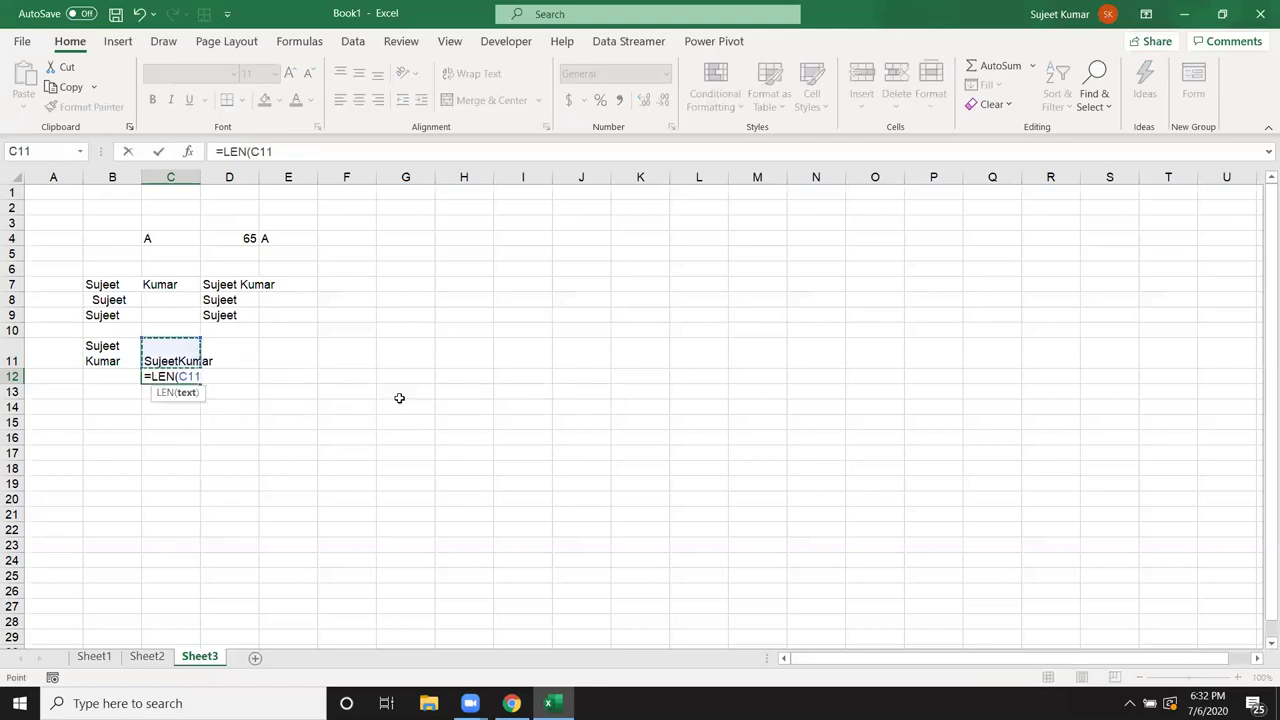
key(Return)
key(Up)
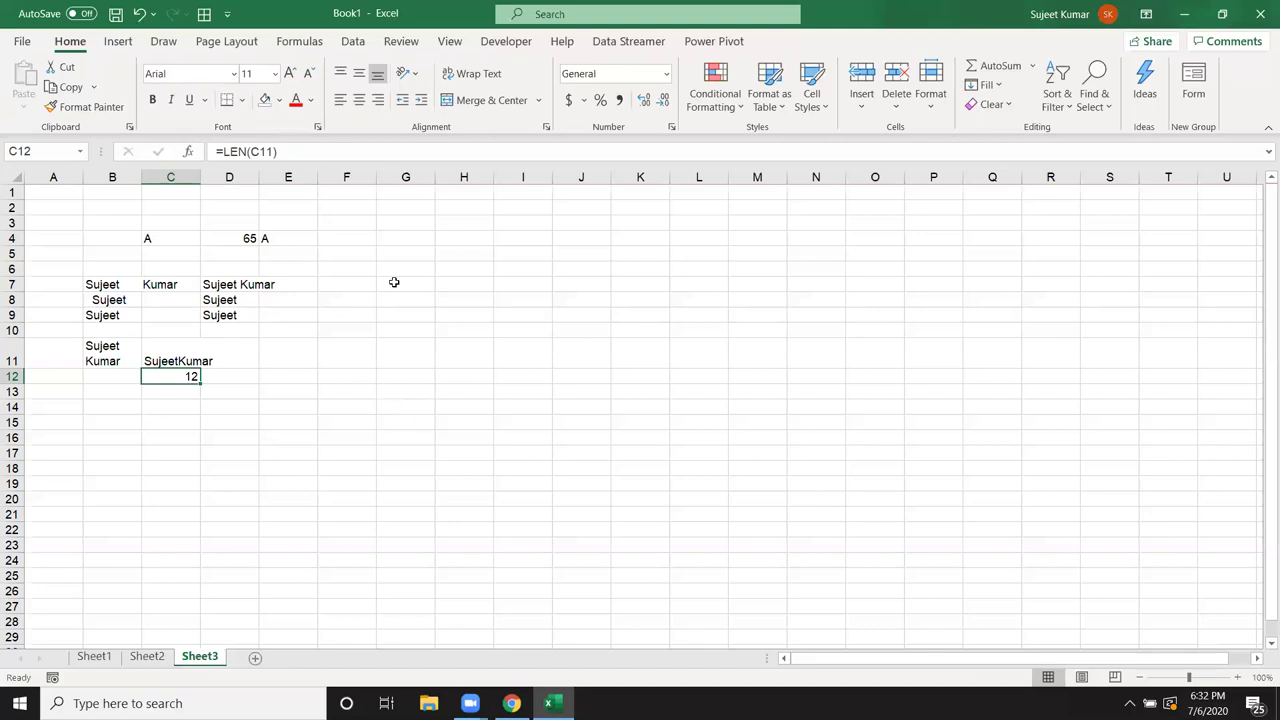
drag(193, 176, 226, 176)
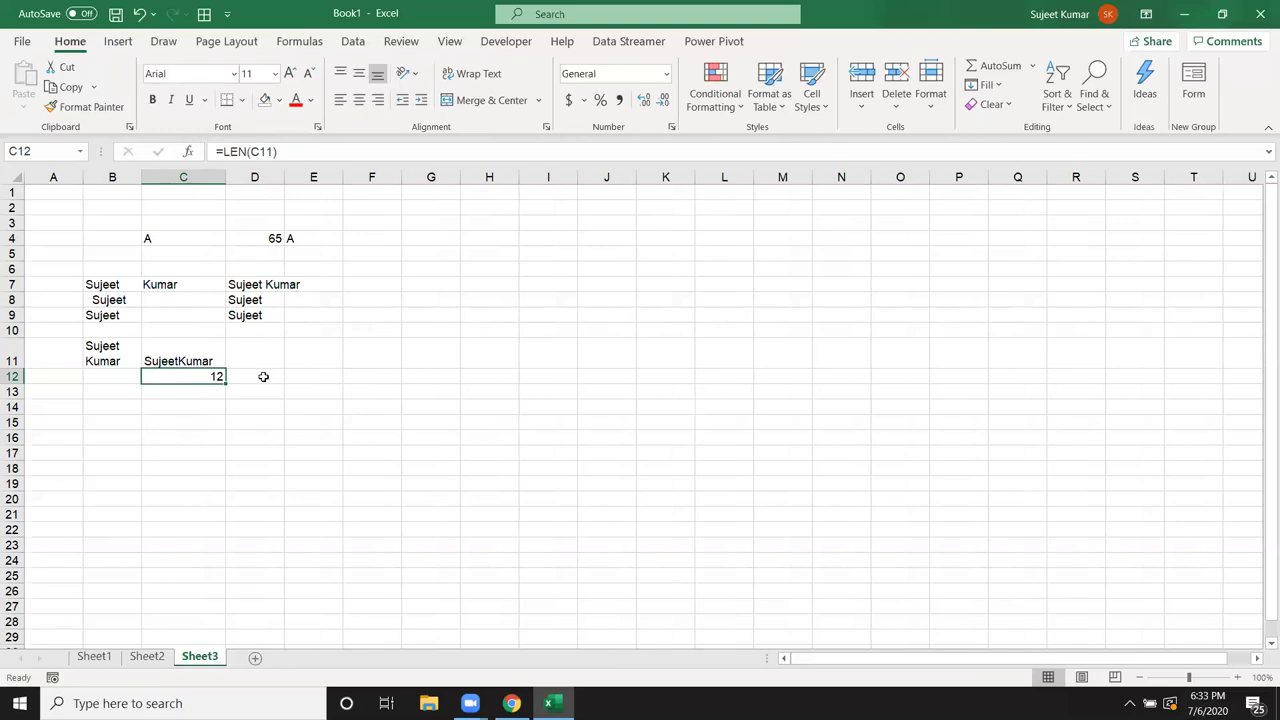
Enter =CLEAN(C11) in D11 to remove the hidden line-break character.
key(Up)
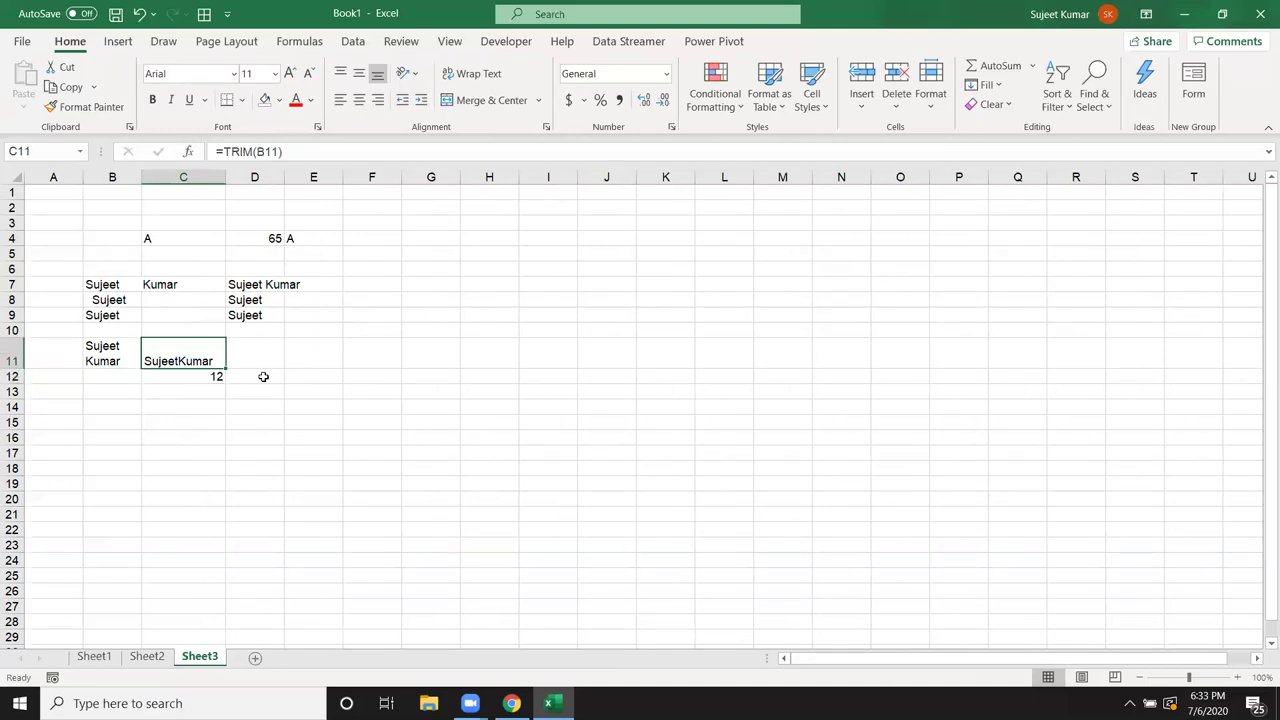
key(Right)
text(=)
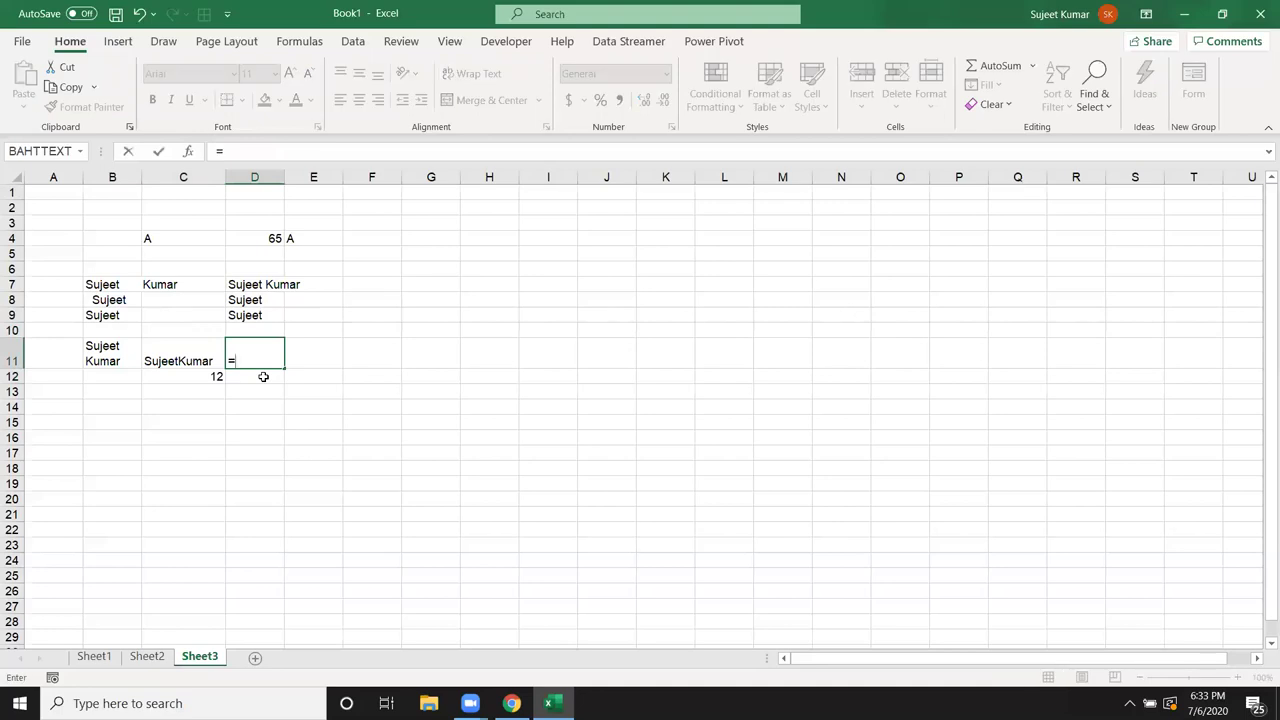
text(cl)
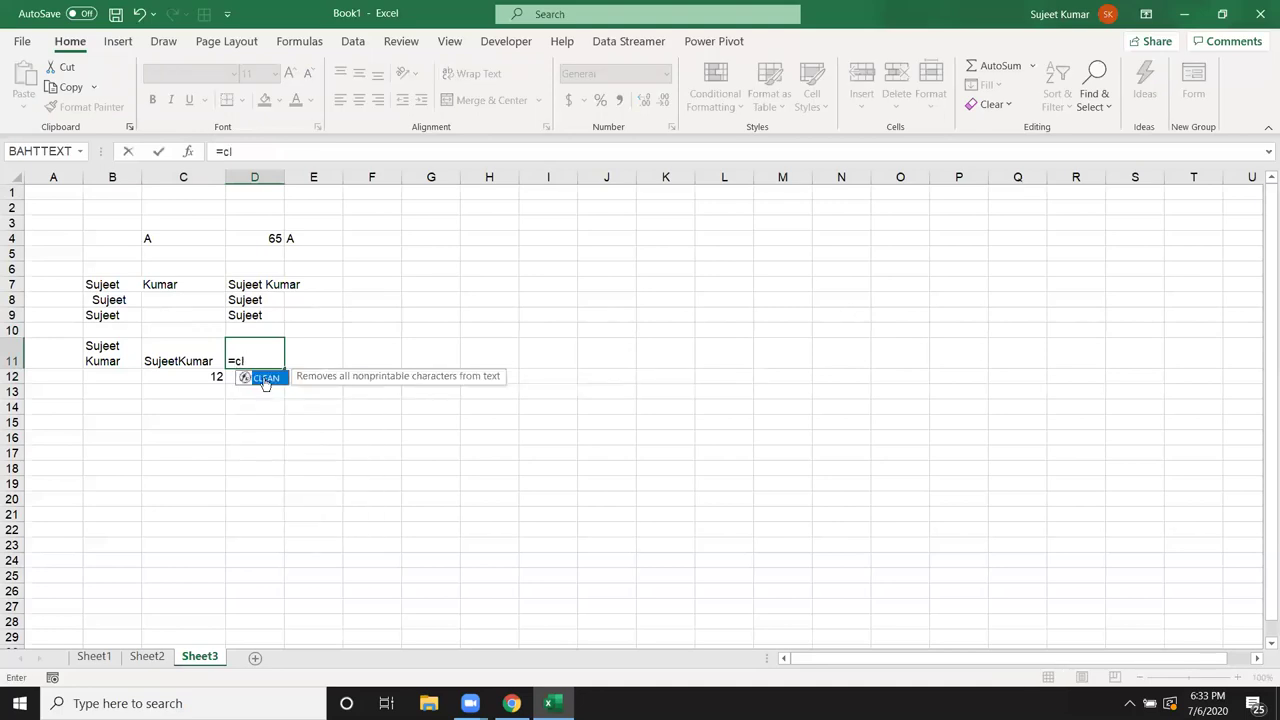
key(Tab)
key(Left)
key(Return)
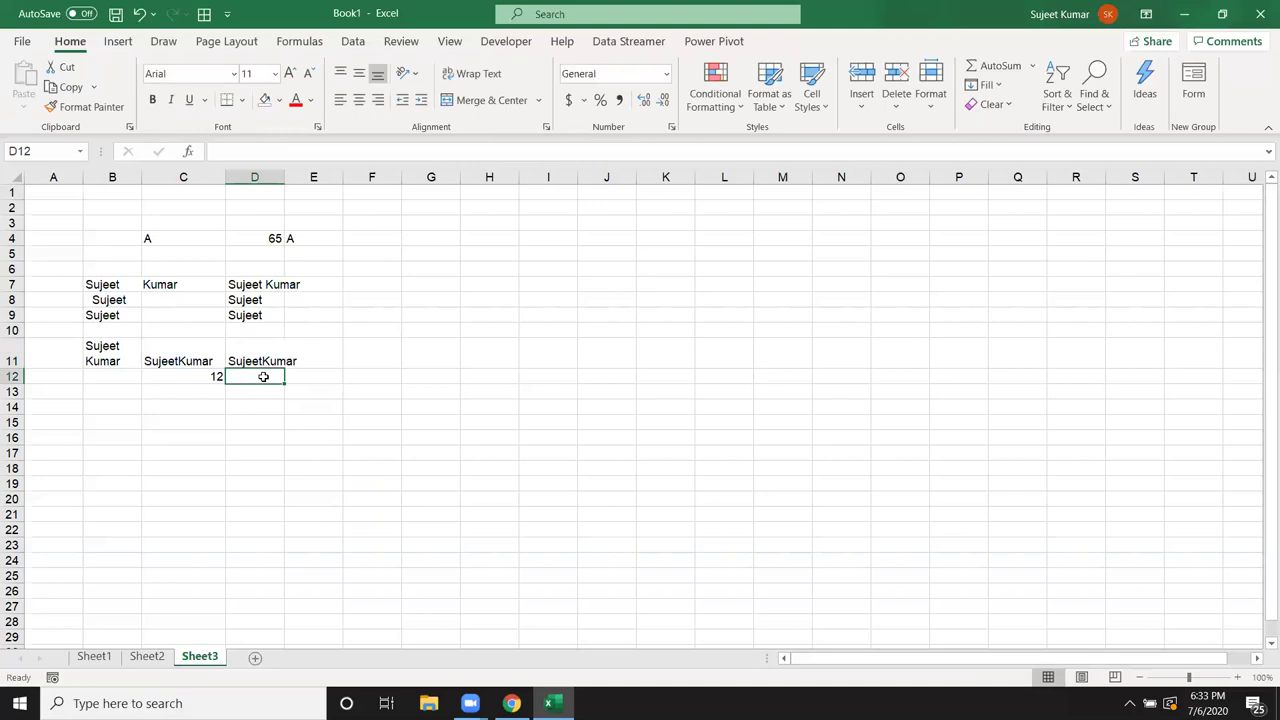
Enter =LEN(D11) in D12, returning 11, and inspect the formula.
text(=LEN(D11))
key(ctrl+Return)
double_click(243, 377)
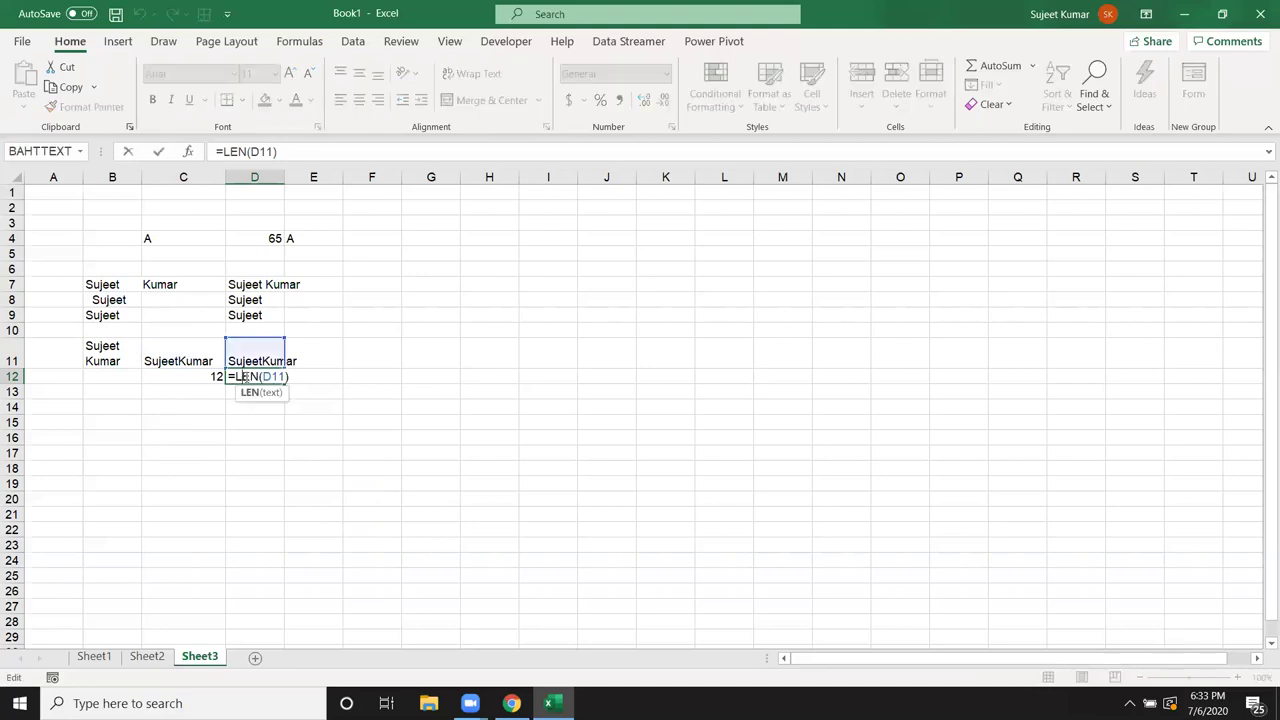
key(Return)
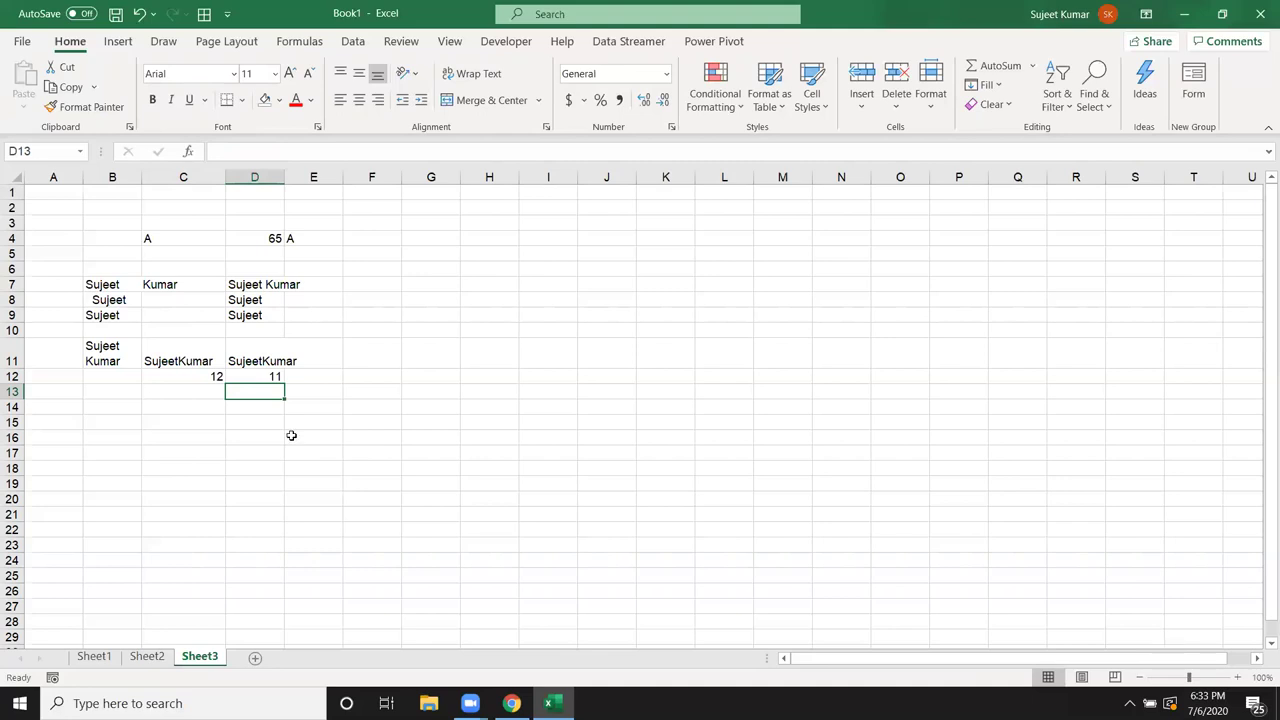
click(256, 380)
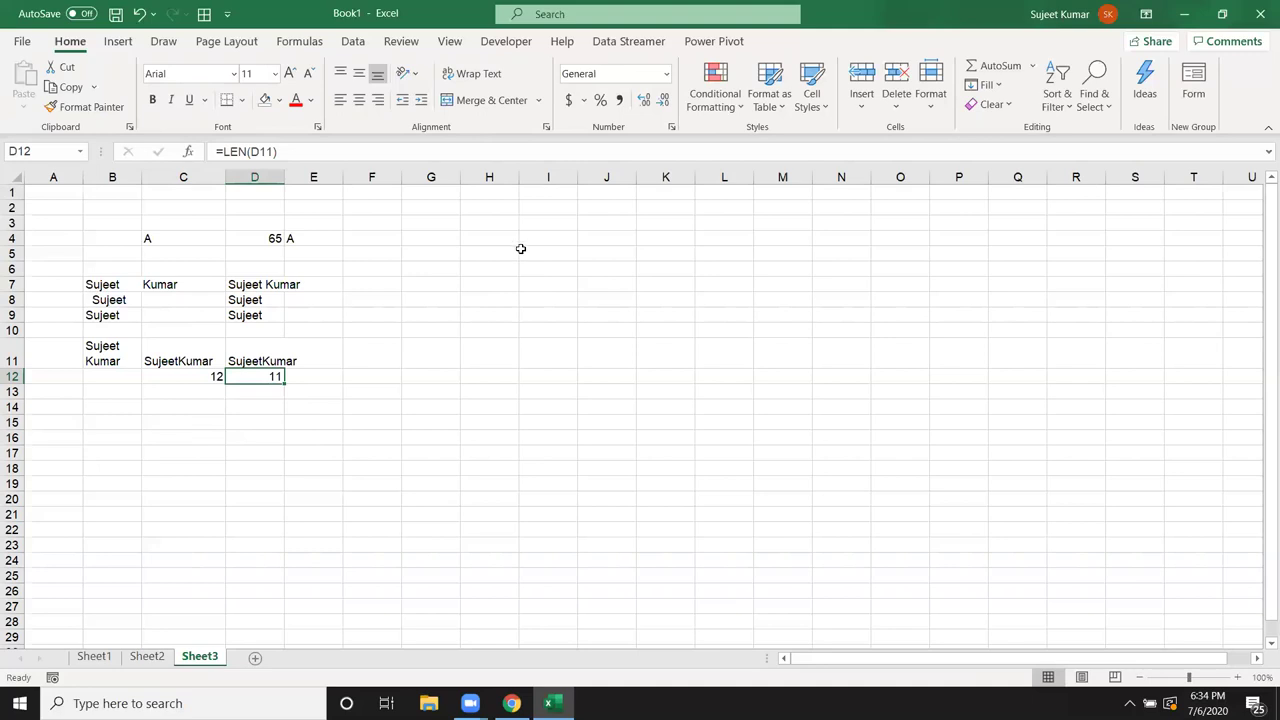
Widen column H and enter 123.963.321 in H1.
drag(512, 180, 587, 180)
click(512, 192)
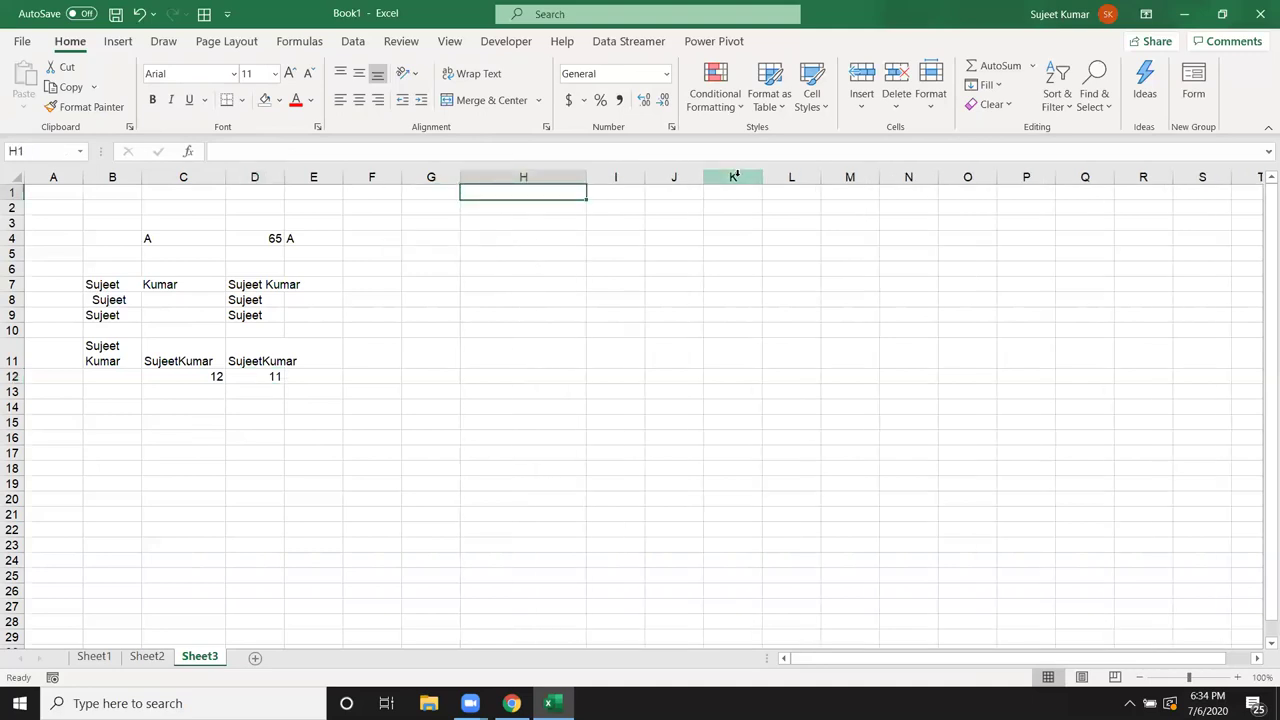
text(123.963.321)
key(Return)
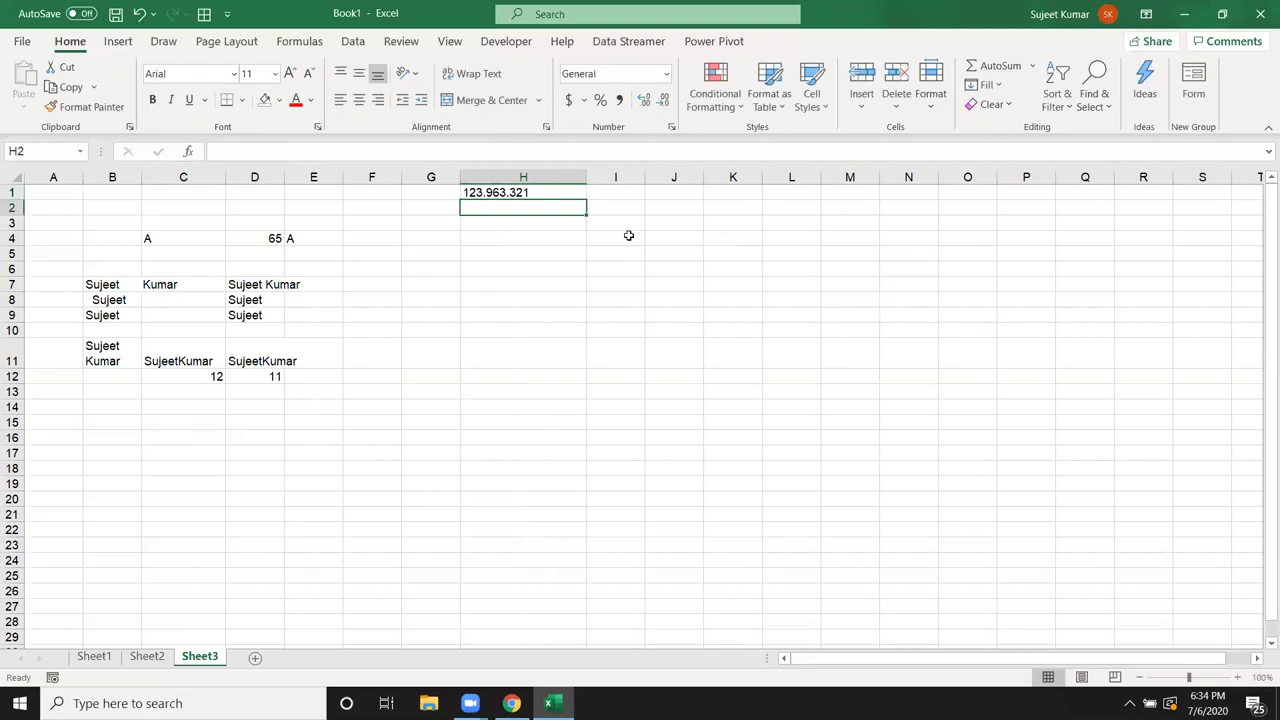
click(551, 193)
ctrl+scroll(546, 249, up, 3)
ctrl+scroll(546, 249, up, 3)
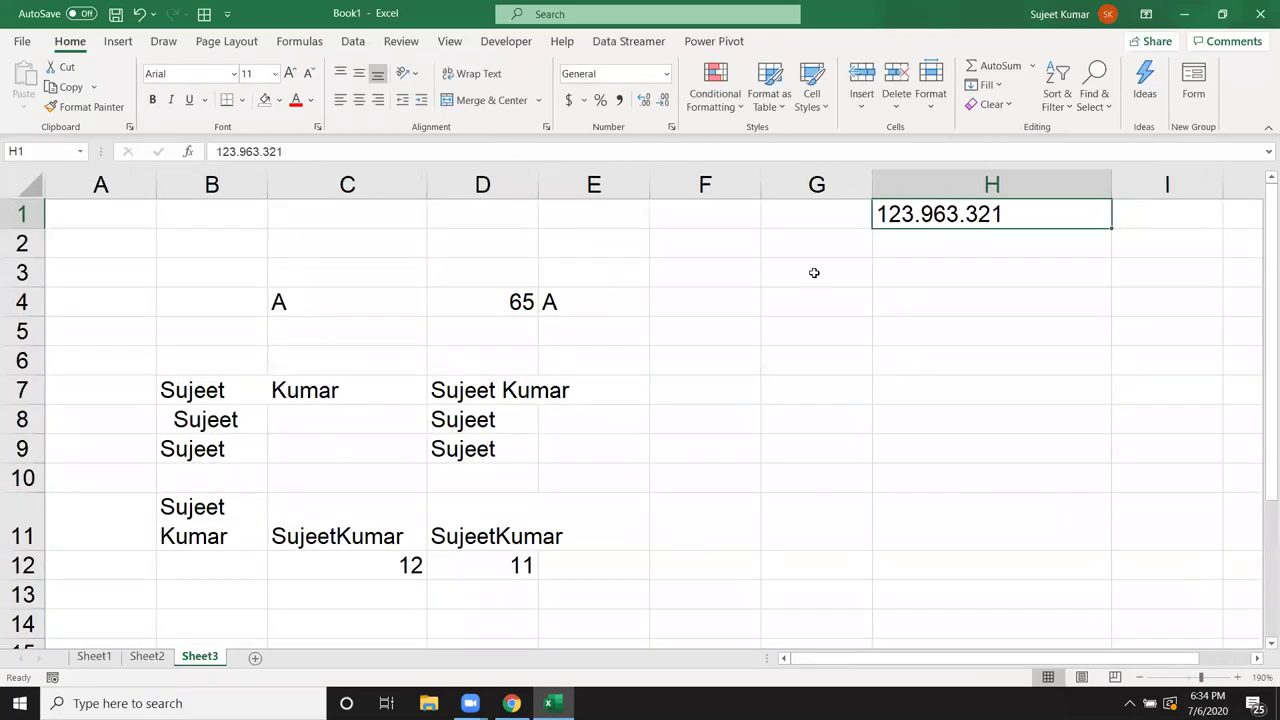
Enter =SUBSTITUTE(H1,".","-") in H2, giving 123-963-321.
click(958, 256)
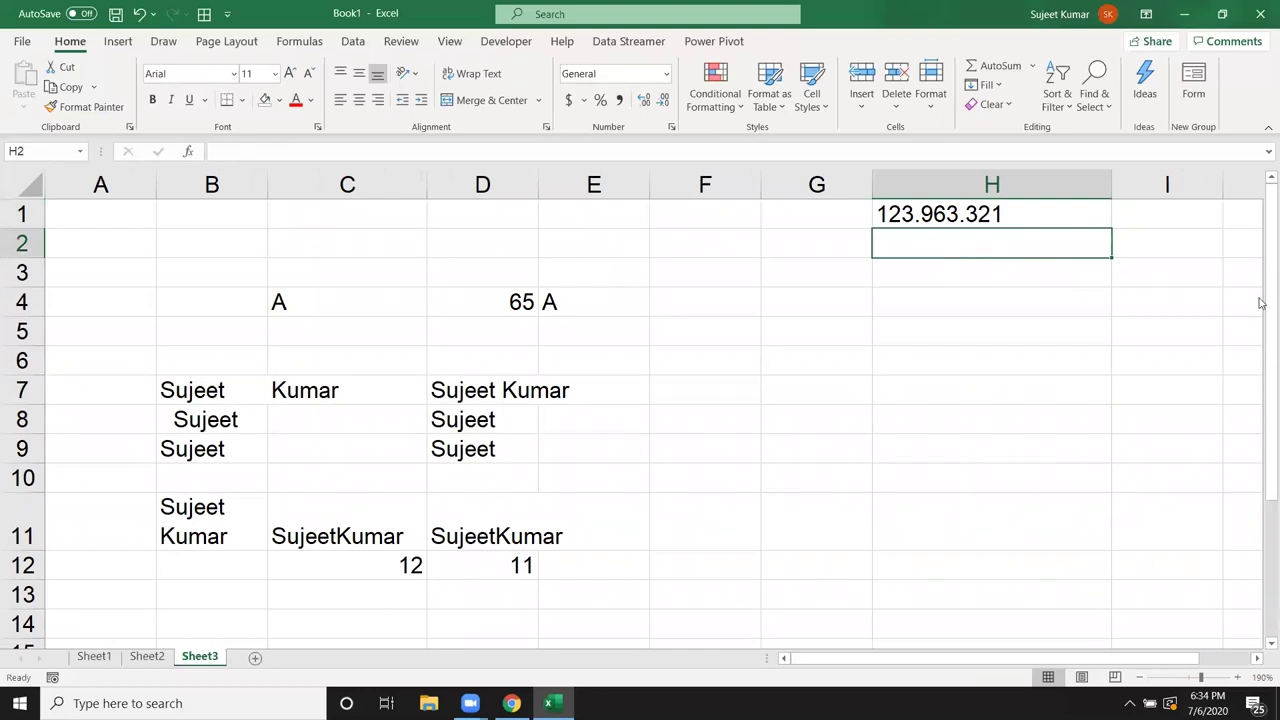
text(=su)
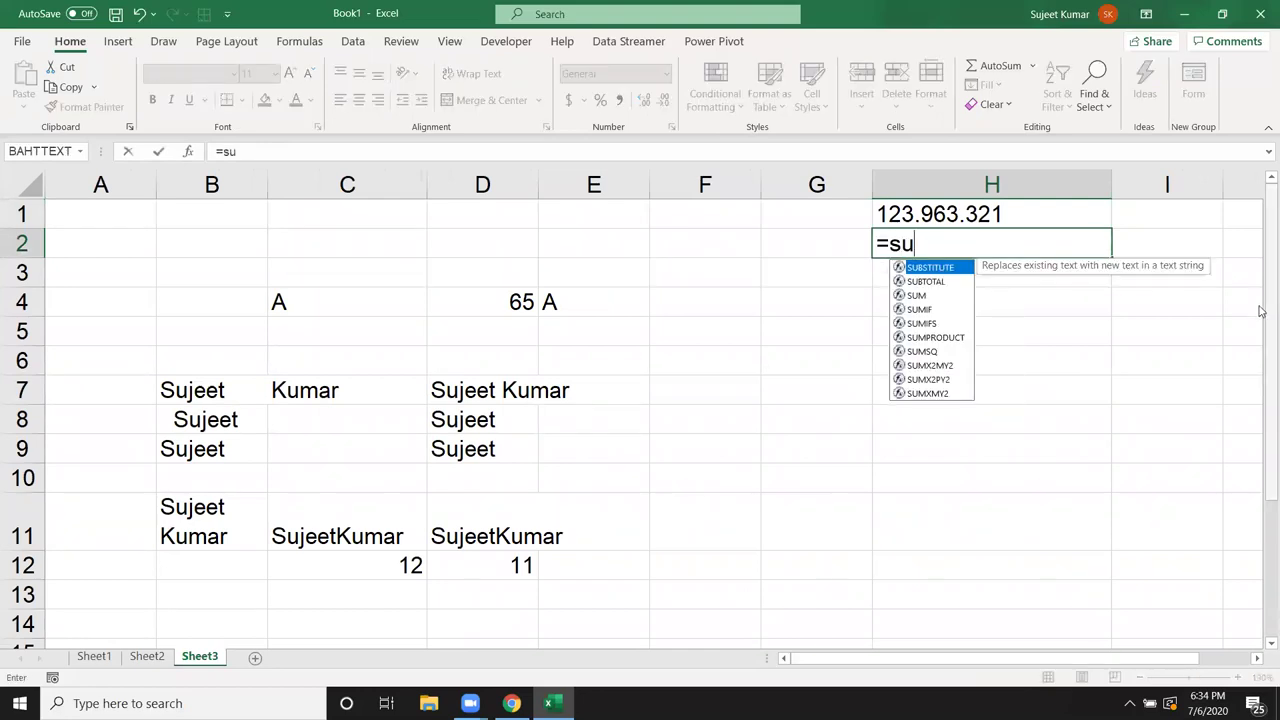
text(m)
key(BackSpace)
text(b)
key(Tab)
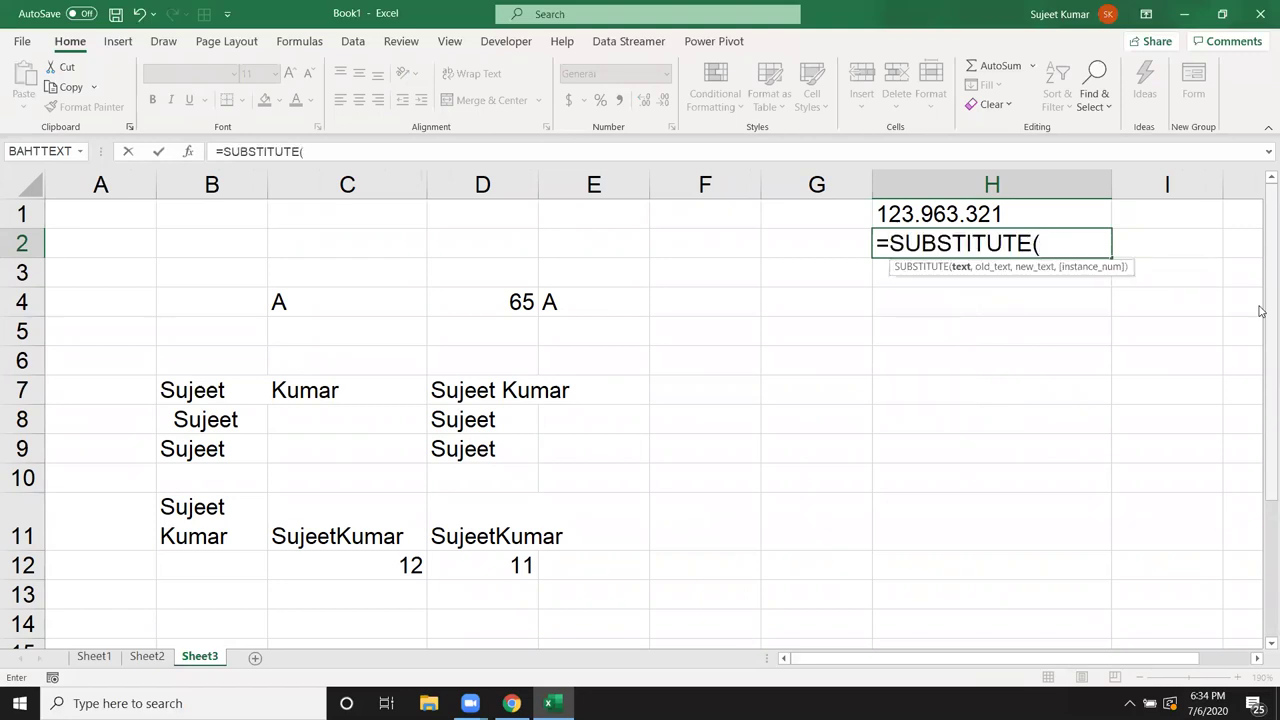
key(Up)
text(,)
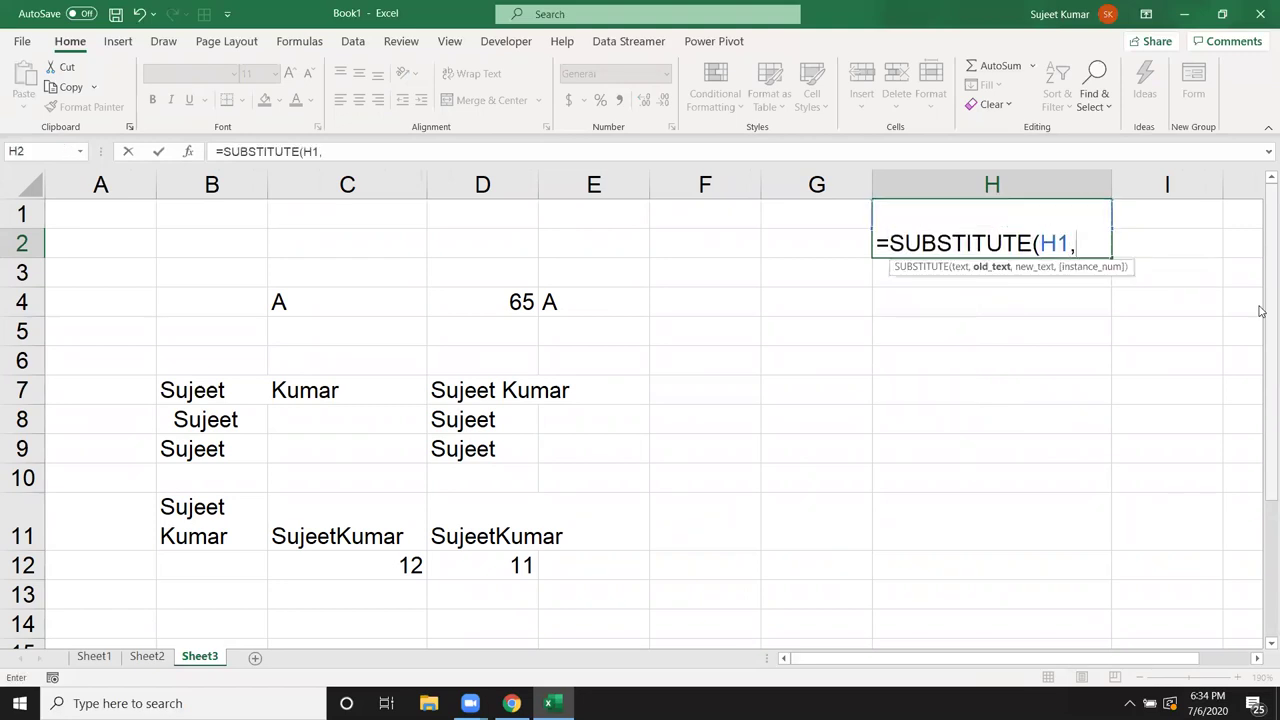
text(".","-")
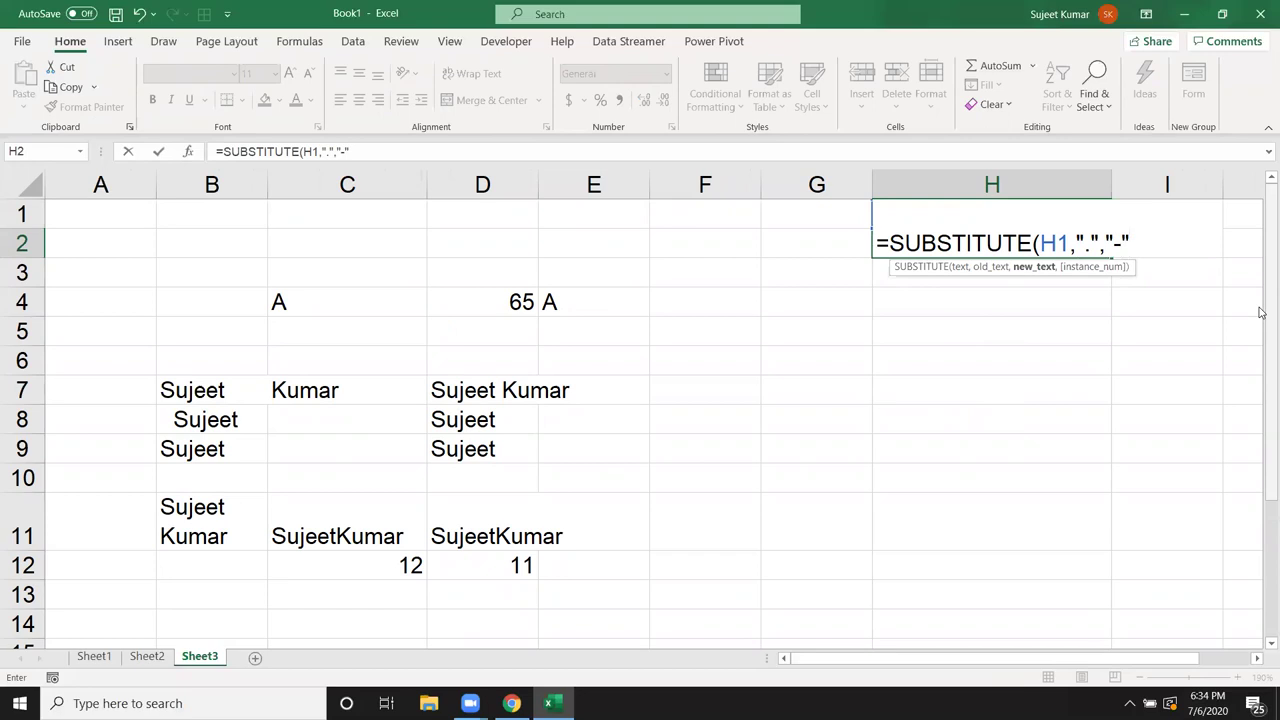
key(Return)
key(Up)
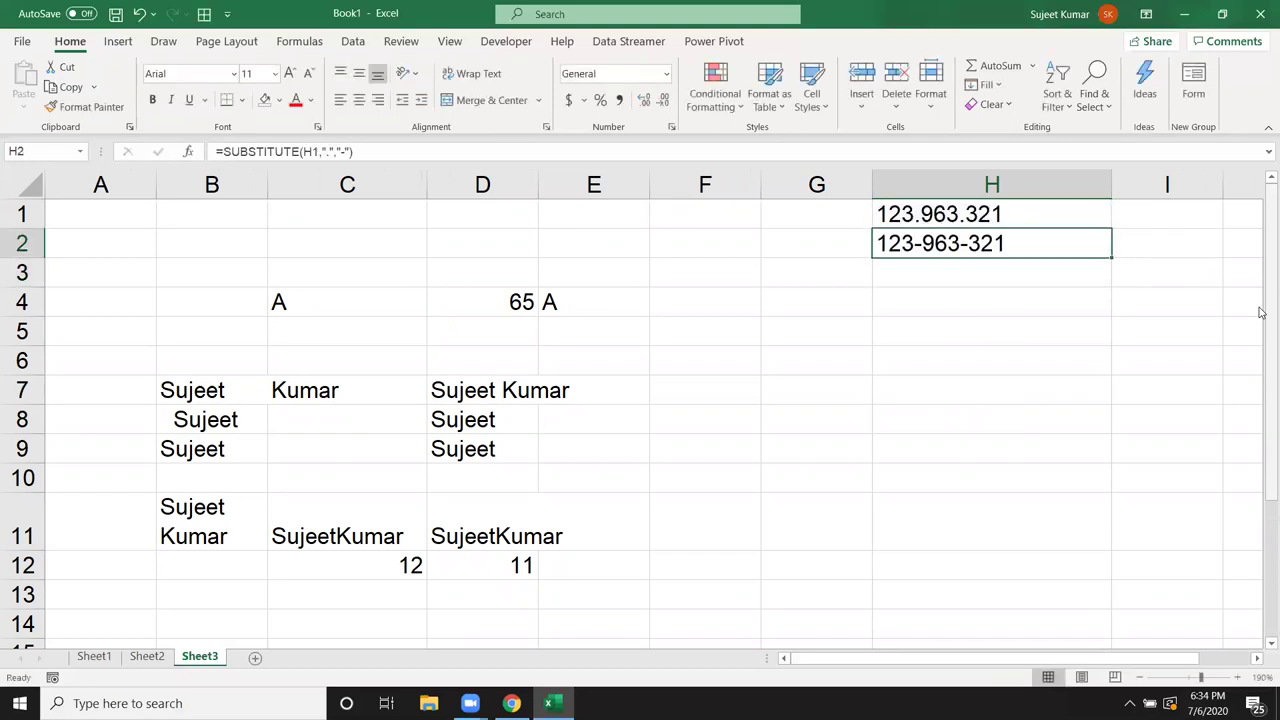
Start a REPLACE formula in H3 that takes H2's dashed number as its source.
key(Down)
text(=)
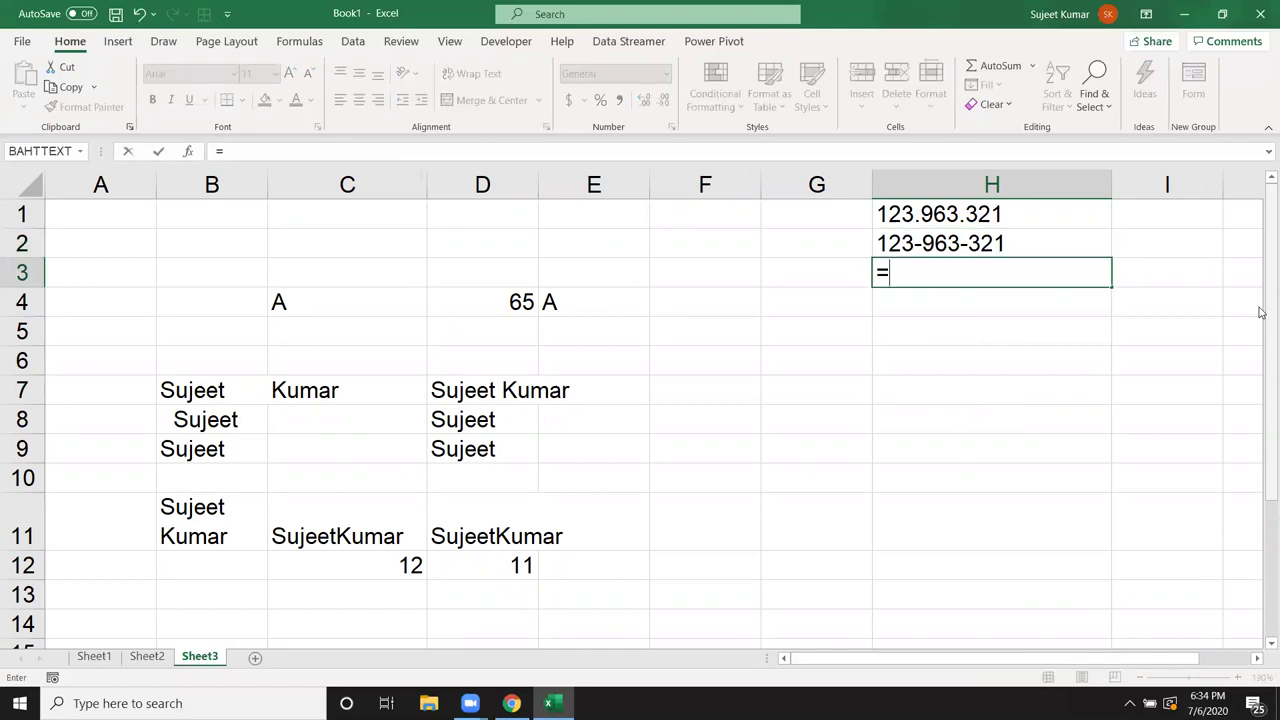
text(r)
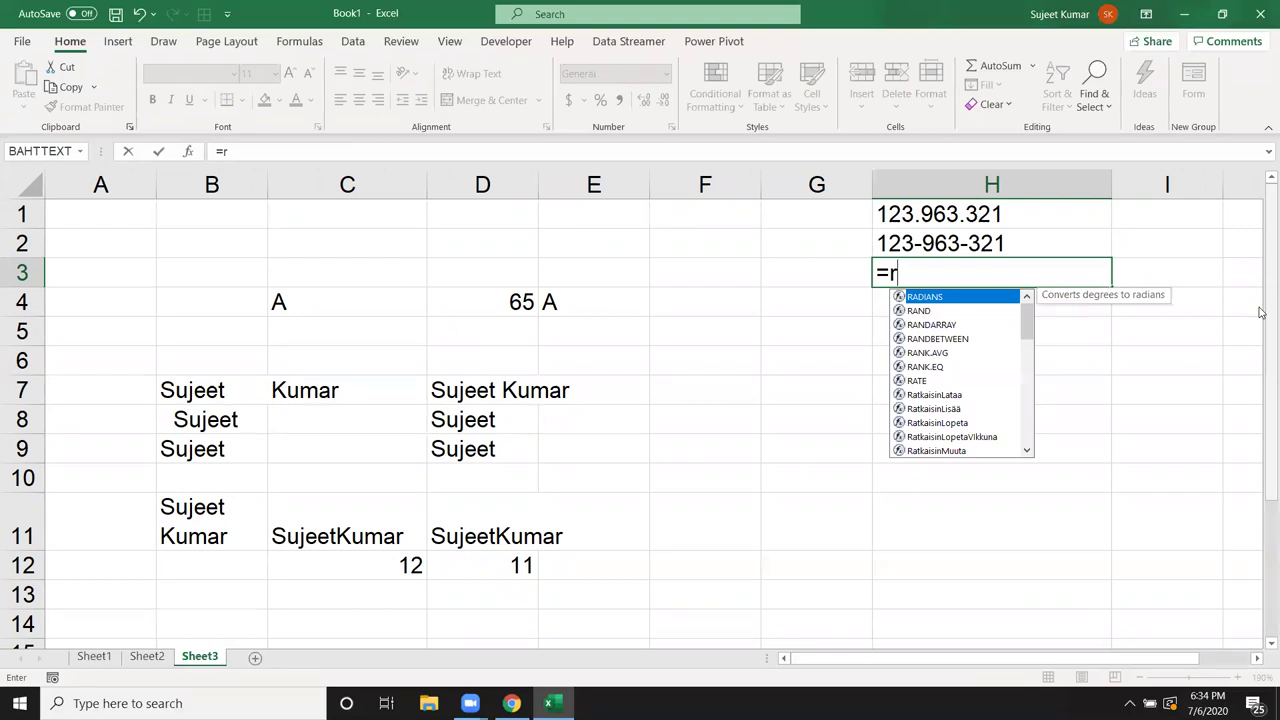
text(e)
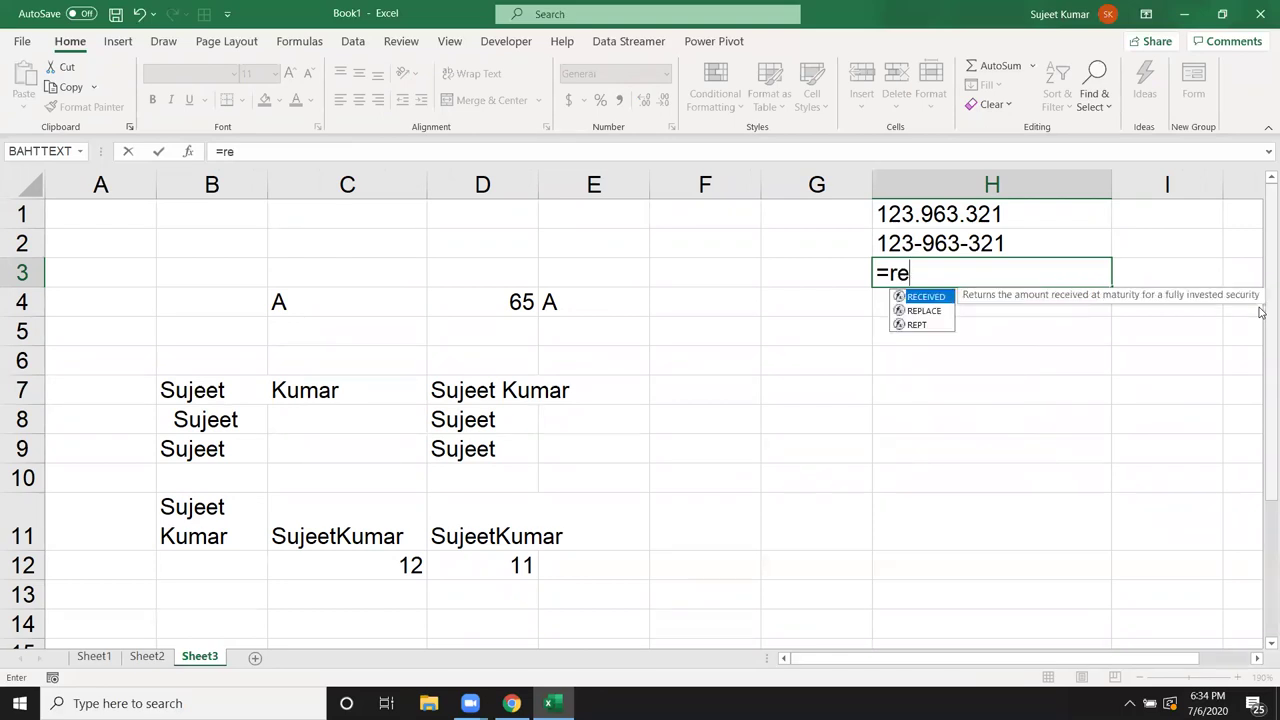
key(Down)
key(Tab)
key(Up)
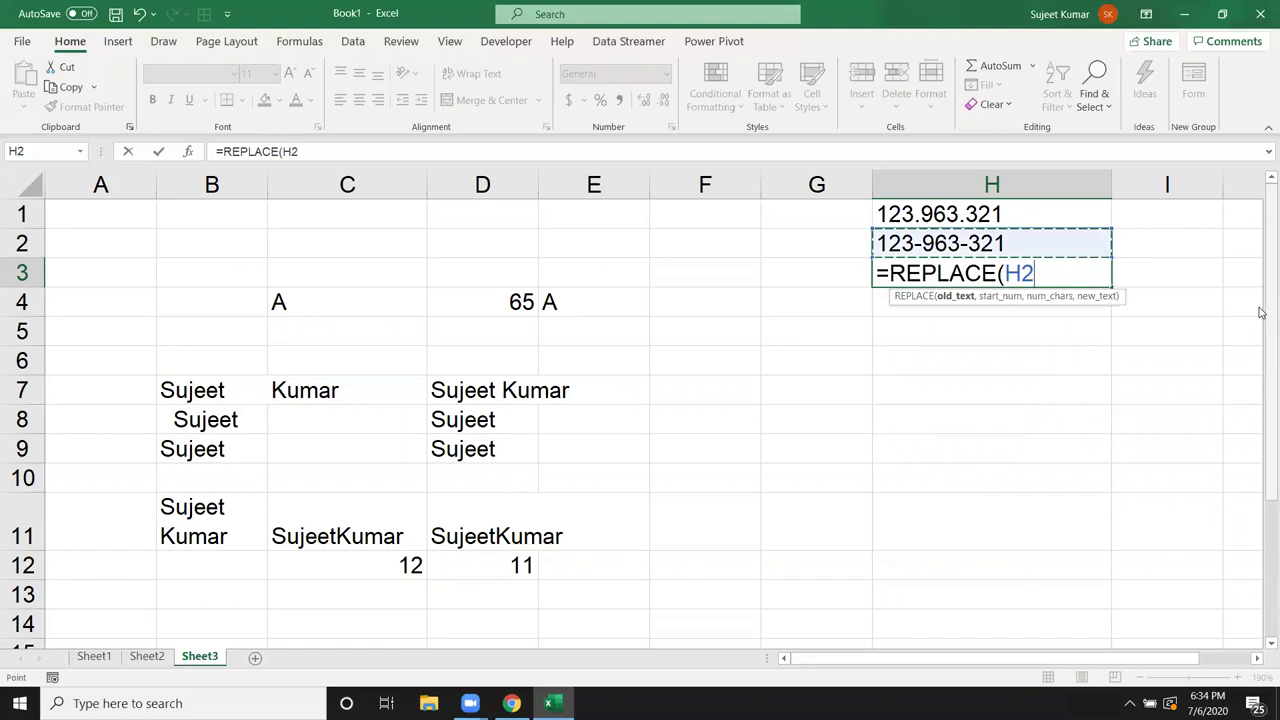
text(,)
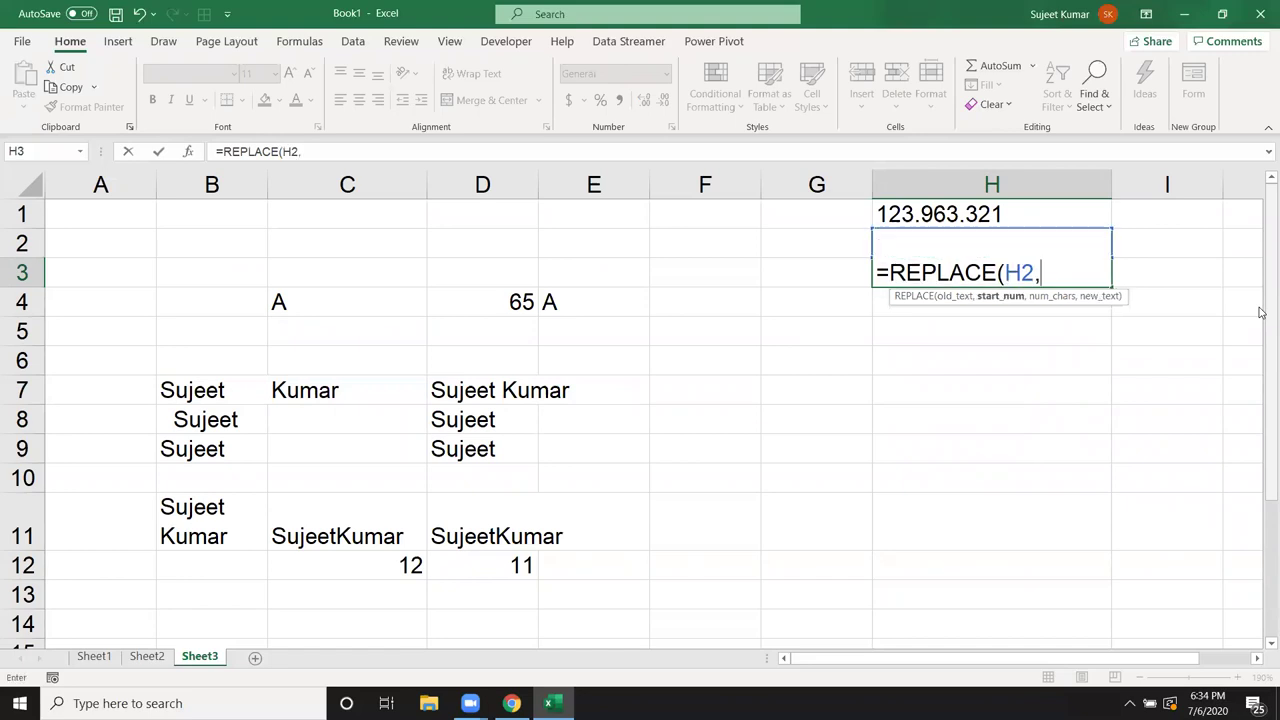
Finish it as =REPLACE(H2,4,1,"/") to give 123/963-321, then review the H3 and H2 formulas.
key(Up)
key(Up)
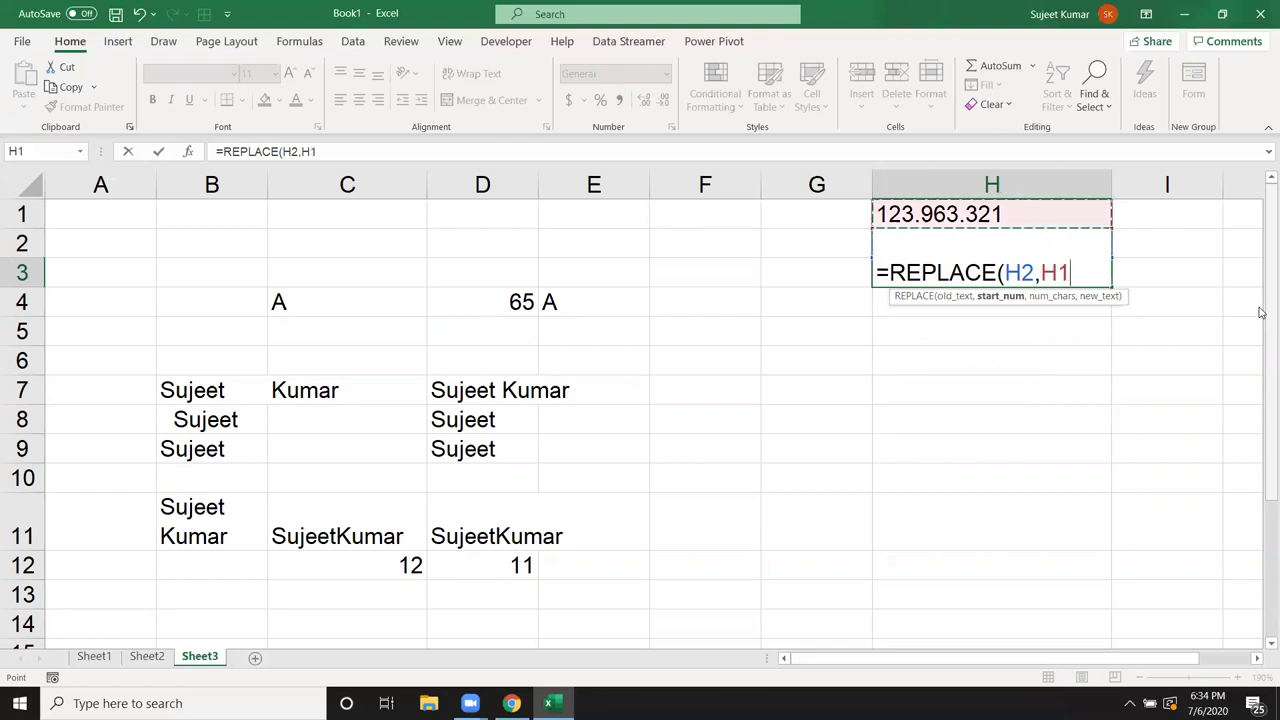
key(BackSpace)
key(BackSpace)
text(5)
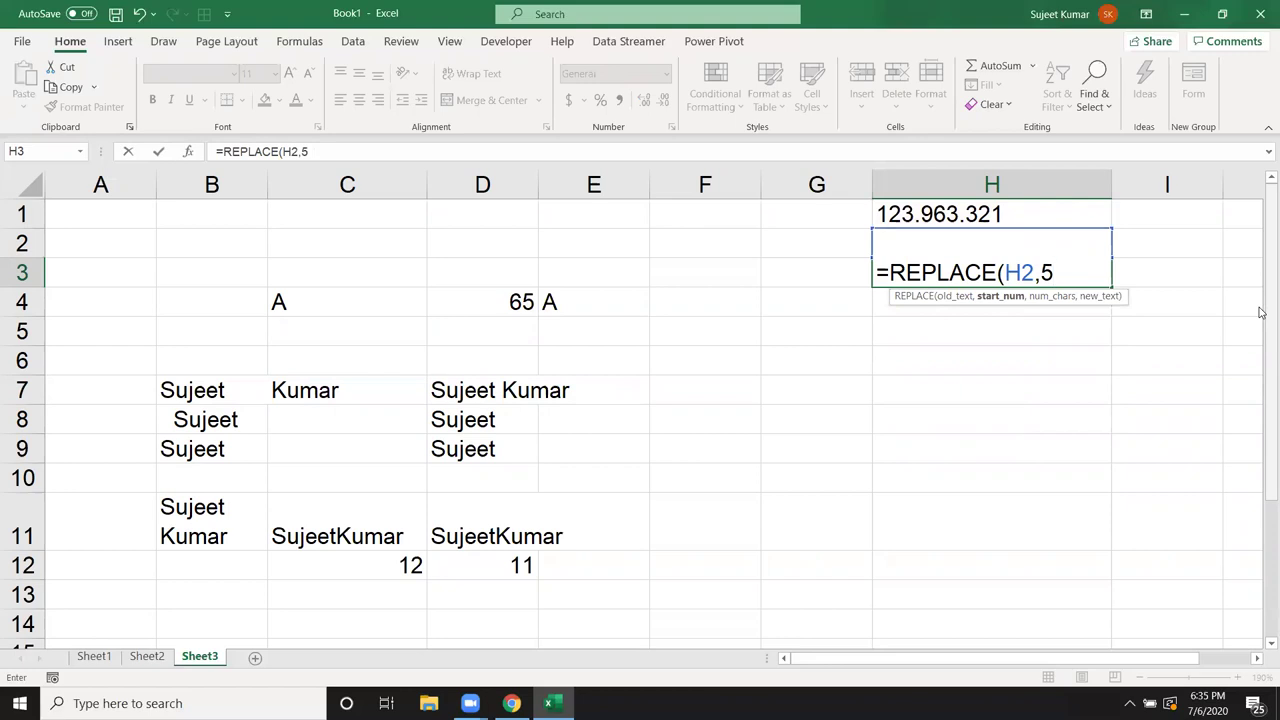
key(BackSpace)
text(4,1,"/")
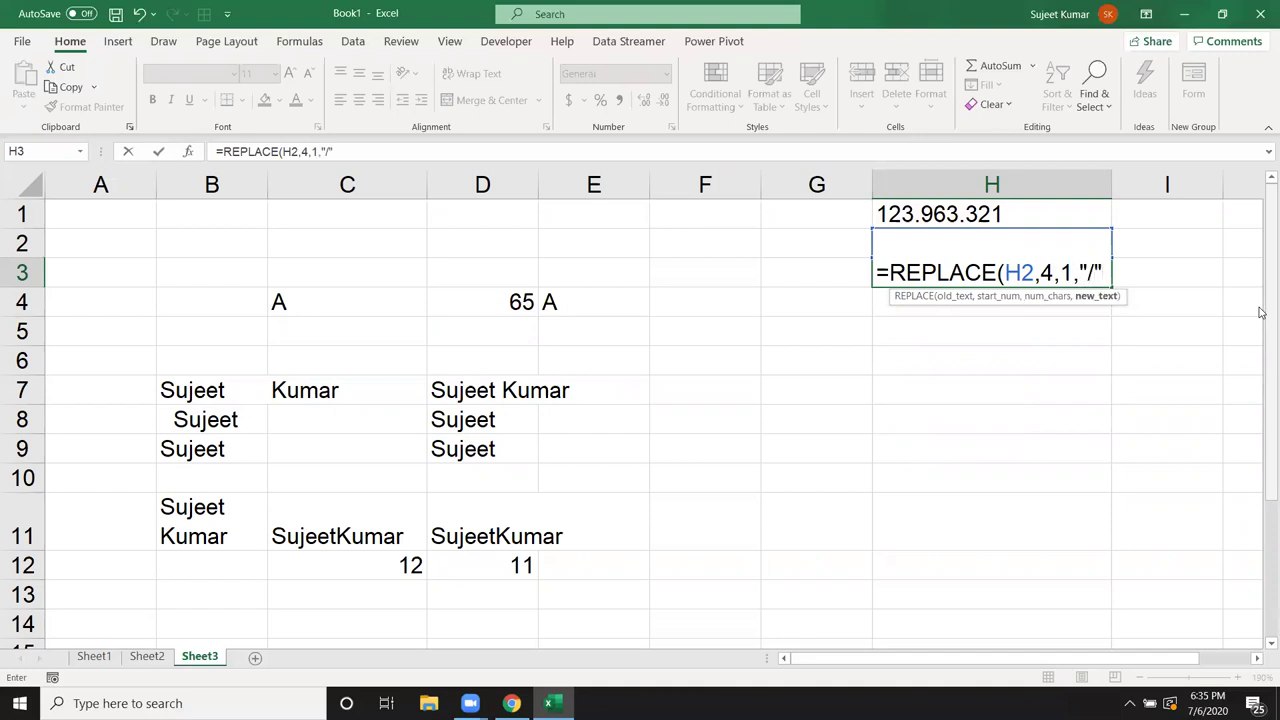
key(Return)
key(Up)
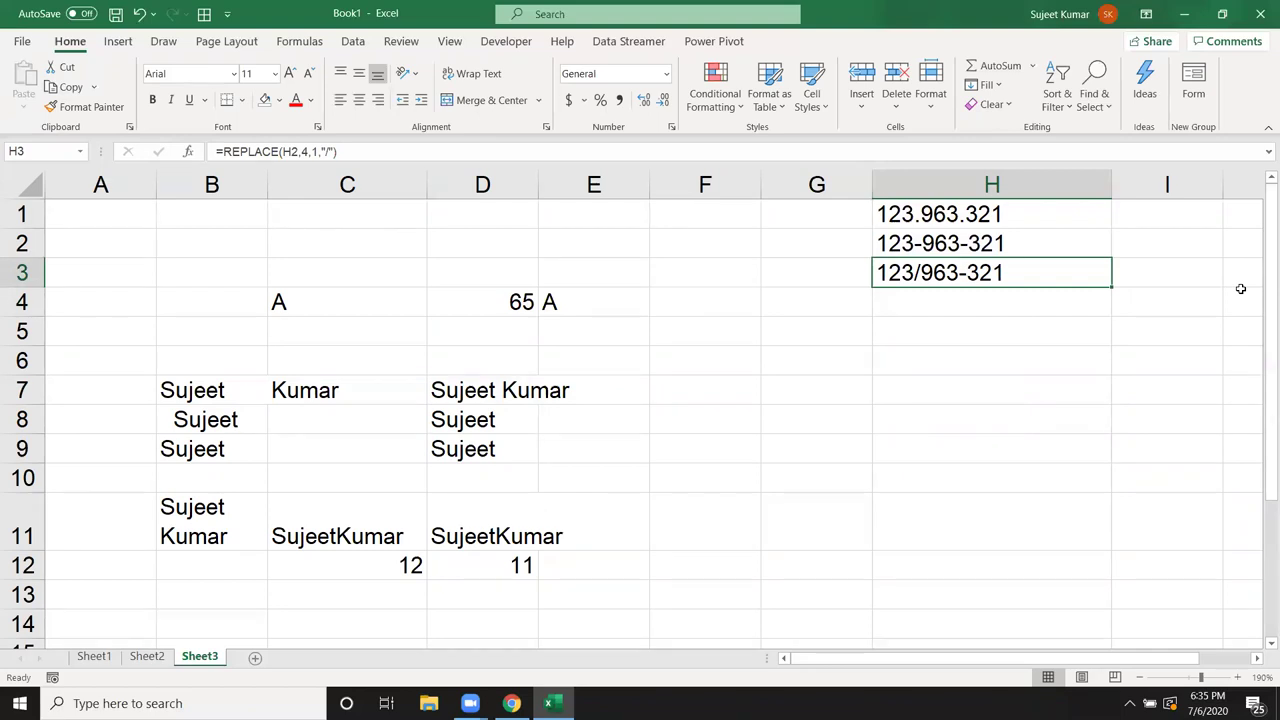
key(Up)
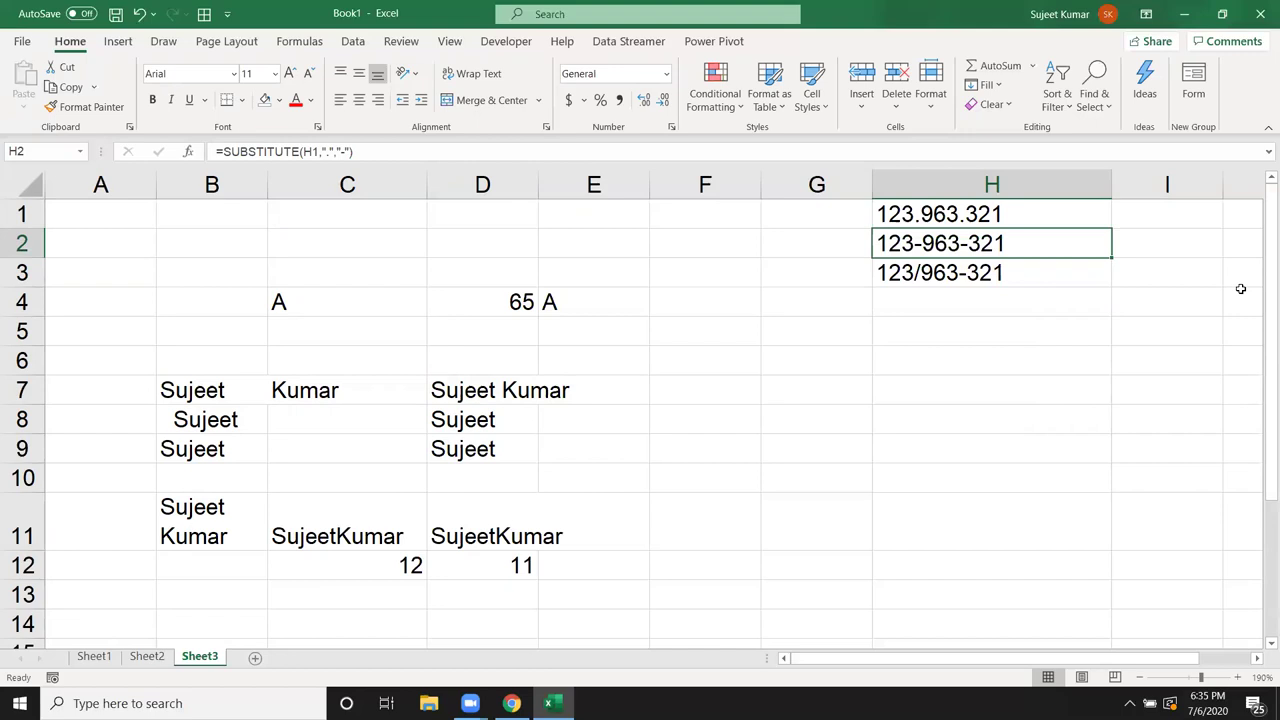
key(Down)
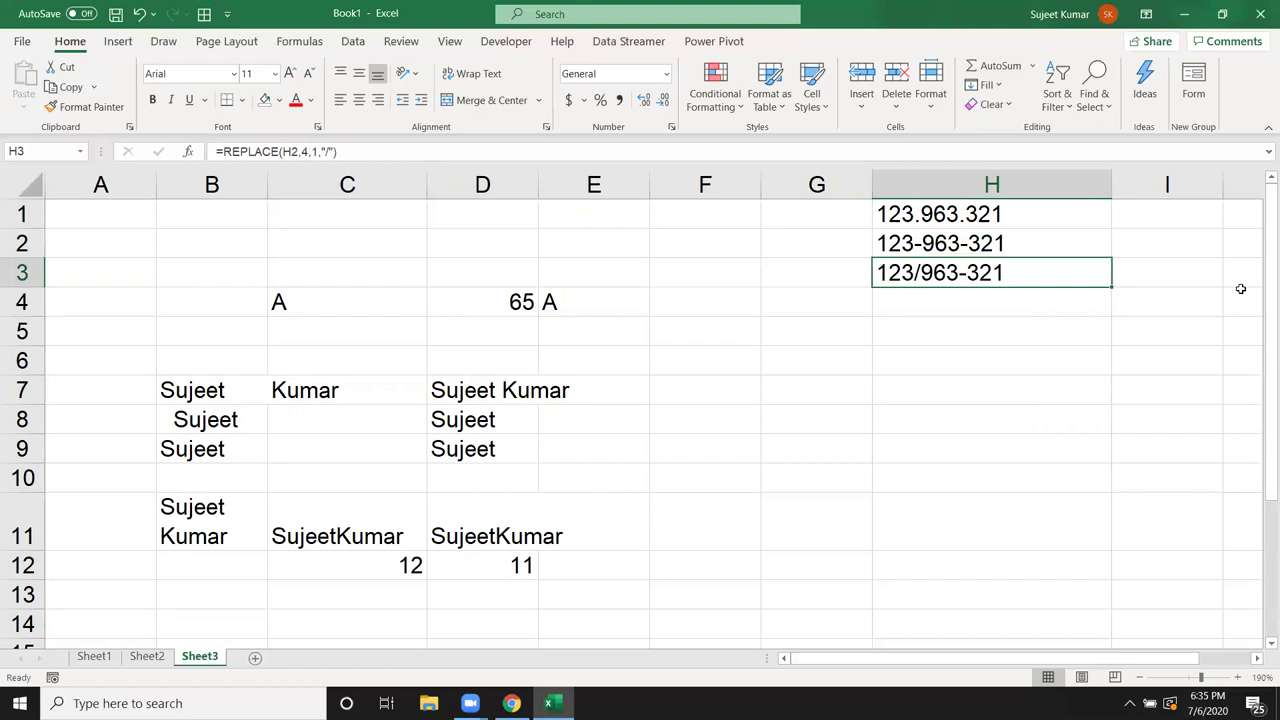
key(Down)
key(Up)
key(Up)
key(Up)
key(Down)
key(Down)
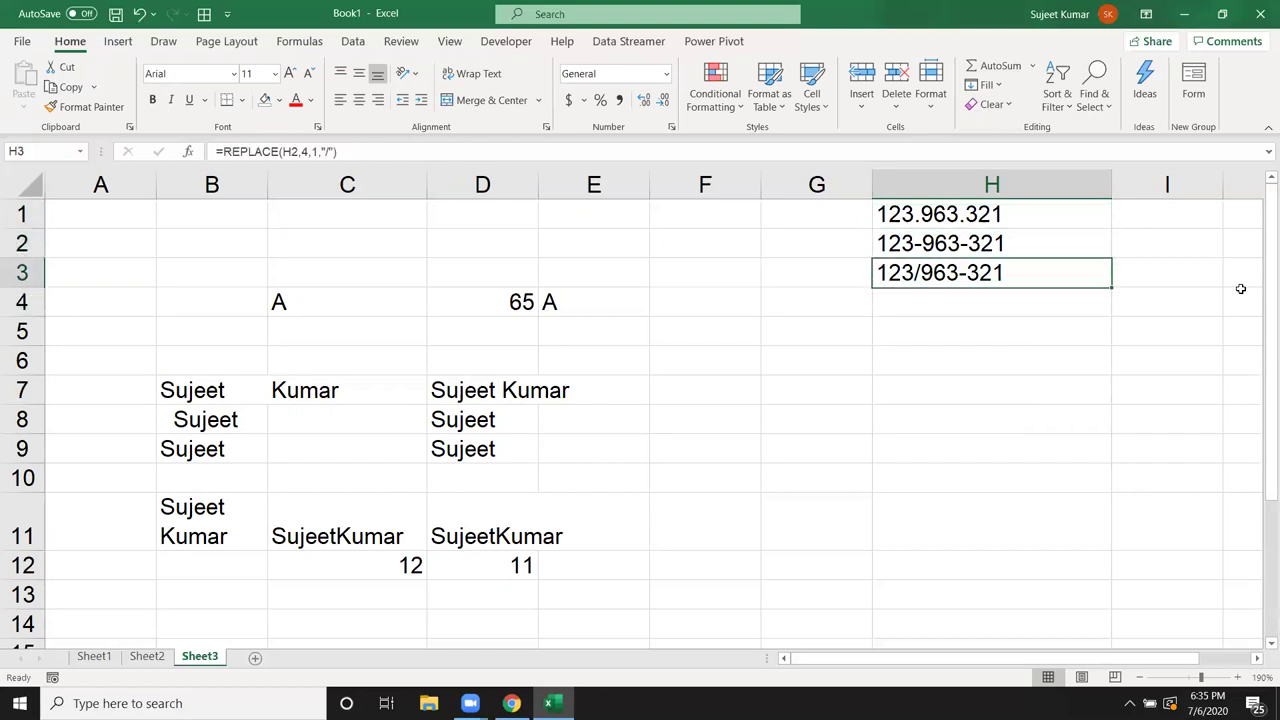
key(Up)
key(Up)
click(1022, 273)
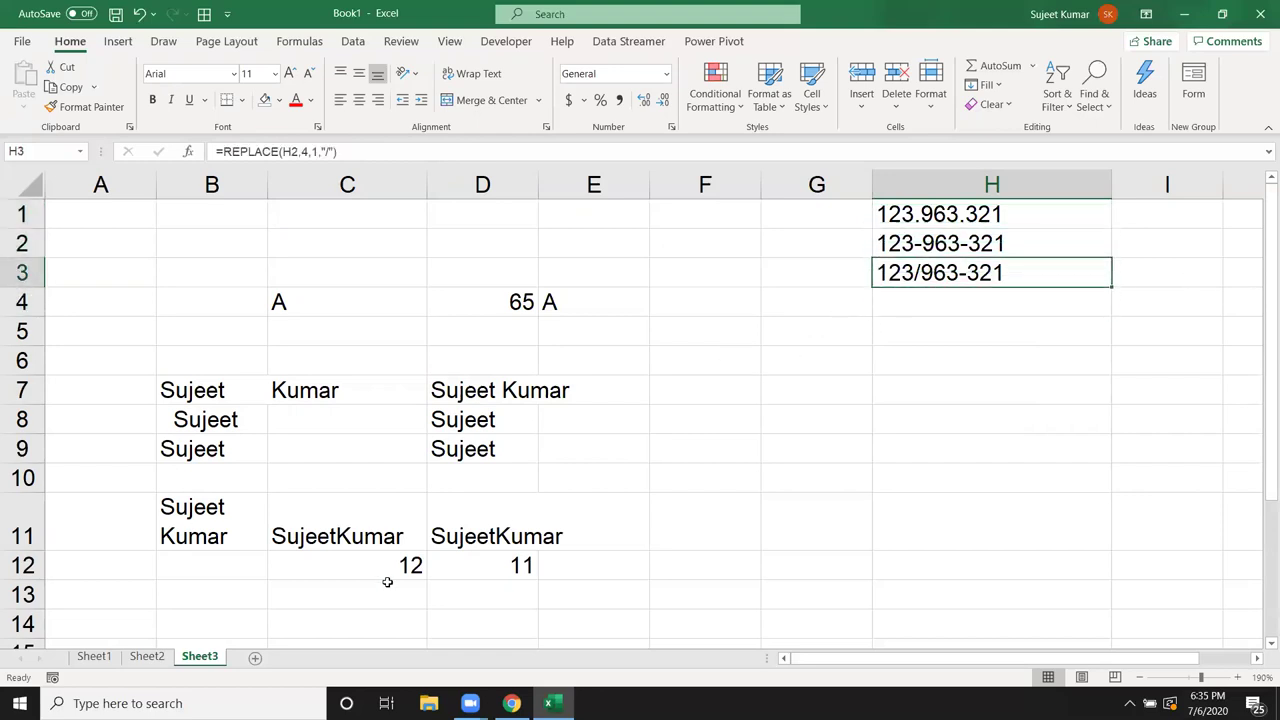
scroll(405, 528, down, 3)
scroll(360, 500, up, 1)
click(216, 420)
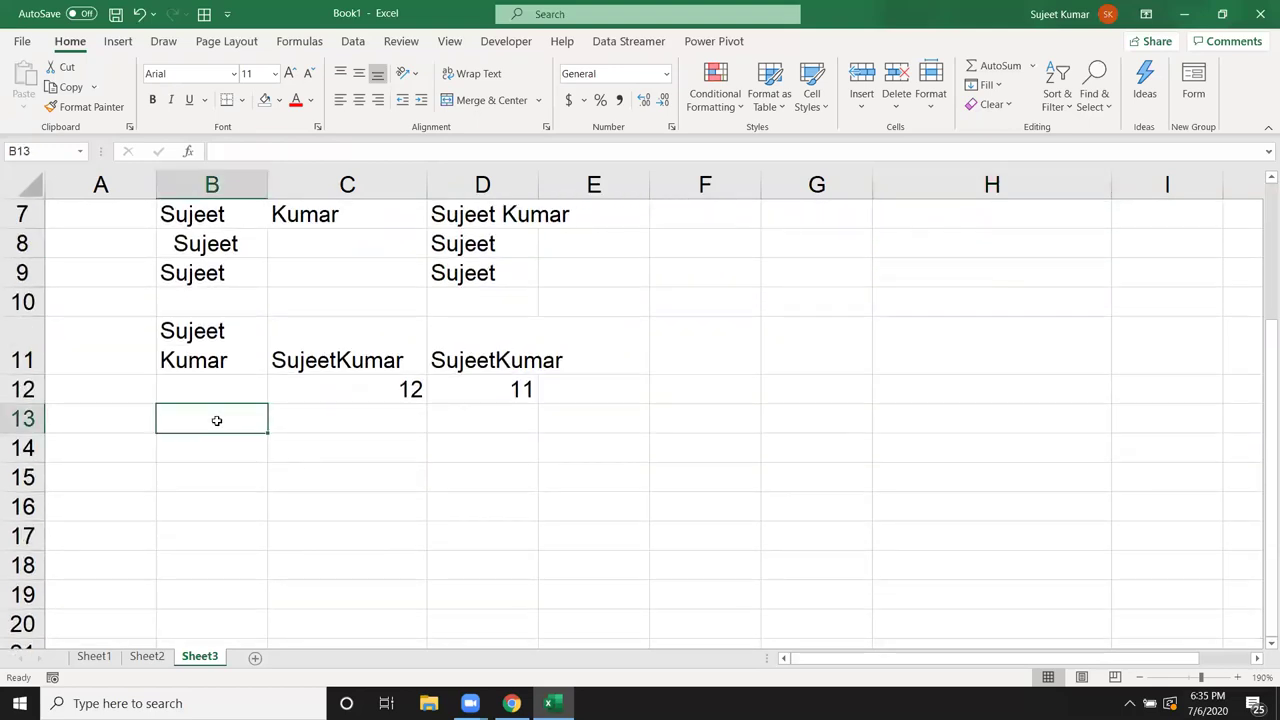
text(=syb)
key(BackSpace)
key(BackSpace)
text(u)
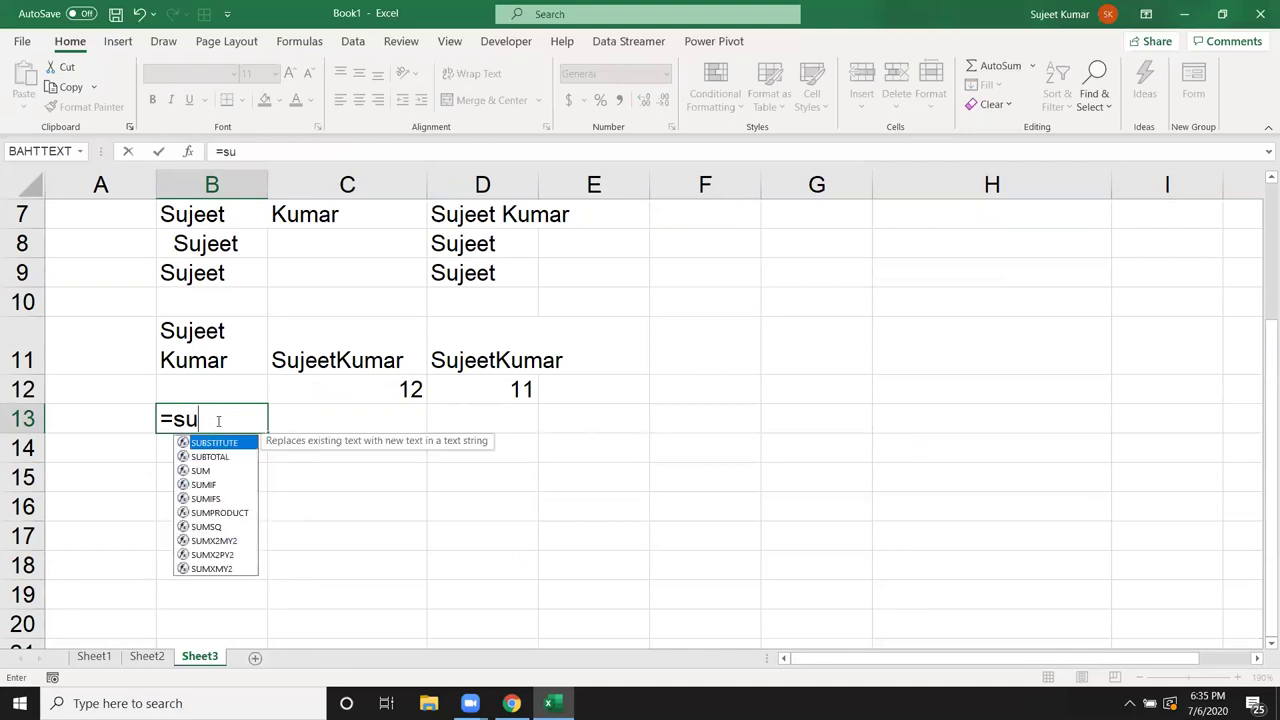
text(b)
key(Tab)
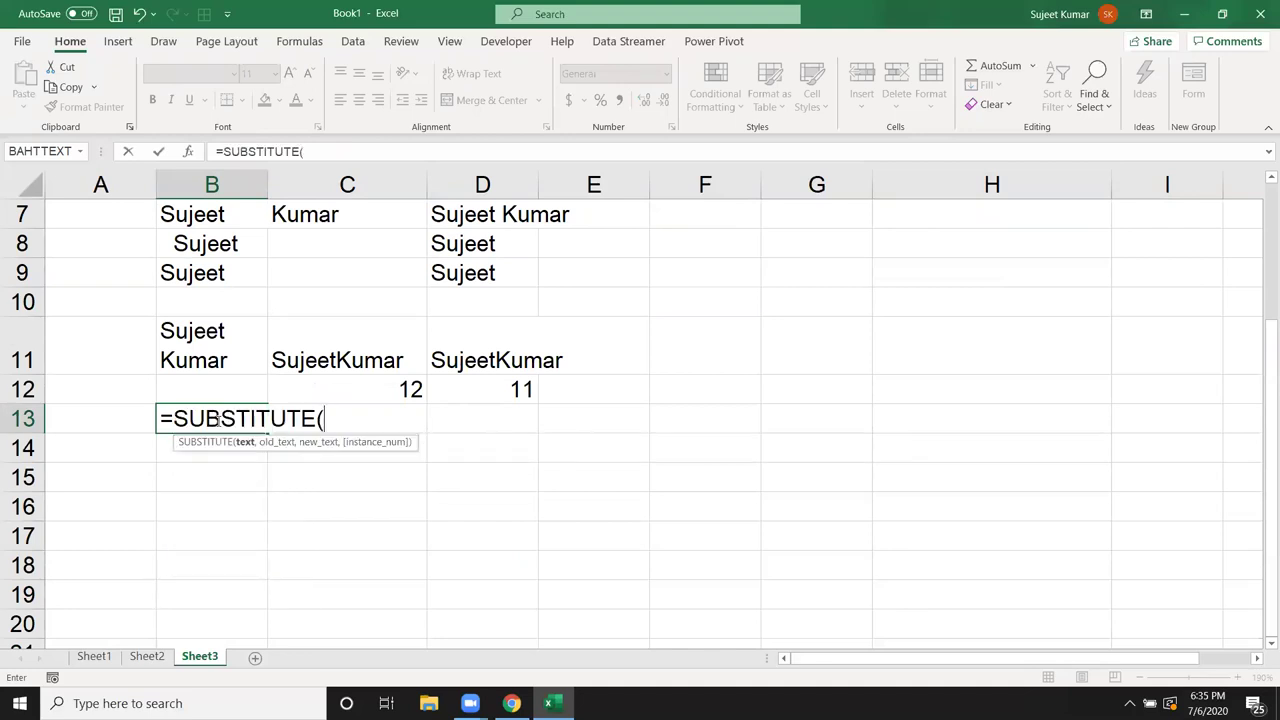
key(Up)
key(Up)
key(Up)
key(Down)
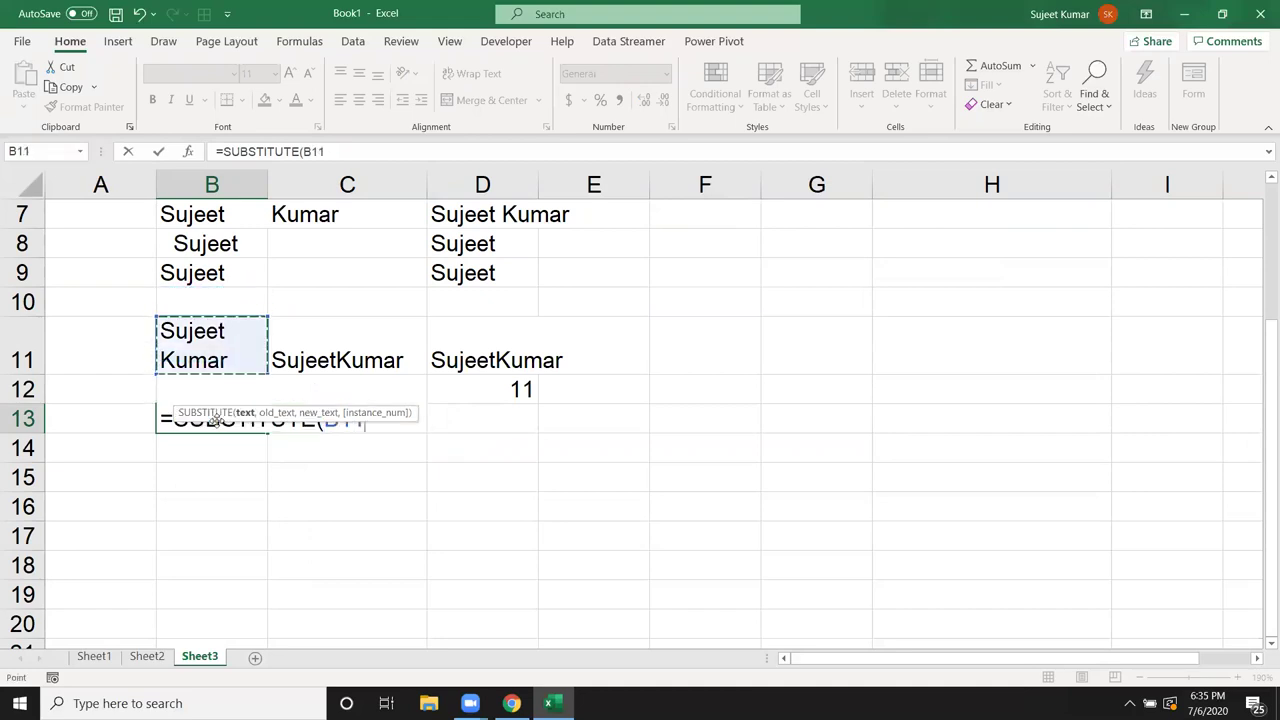
text(,")
key(alt+Return)
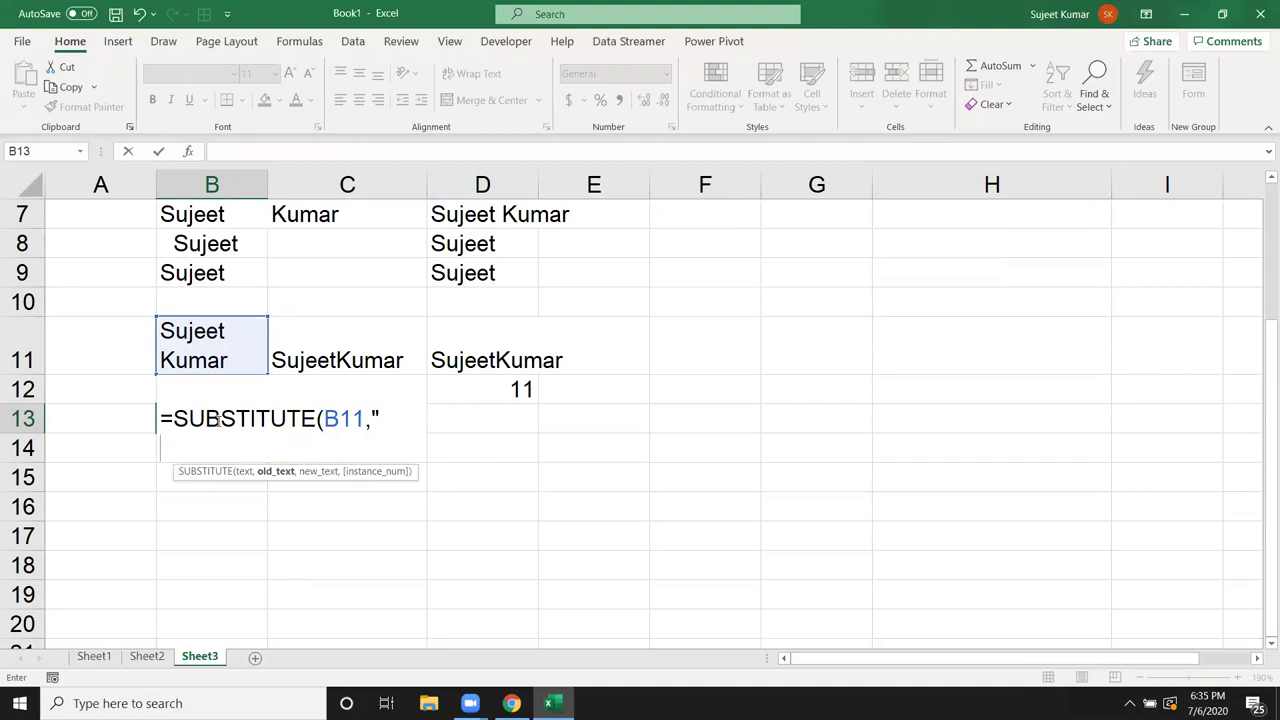
key(Escape)
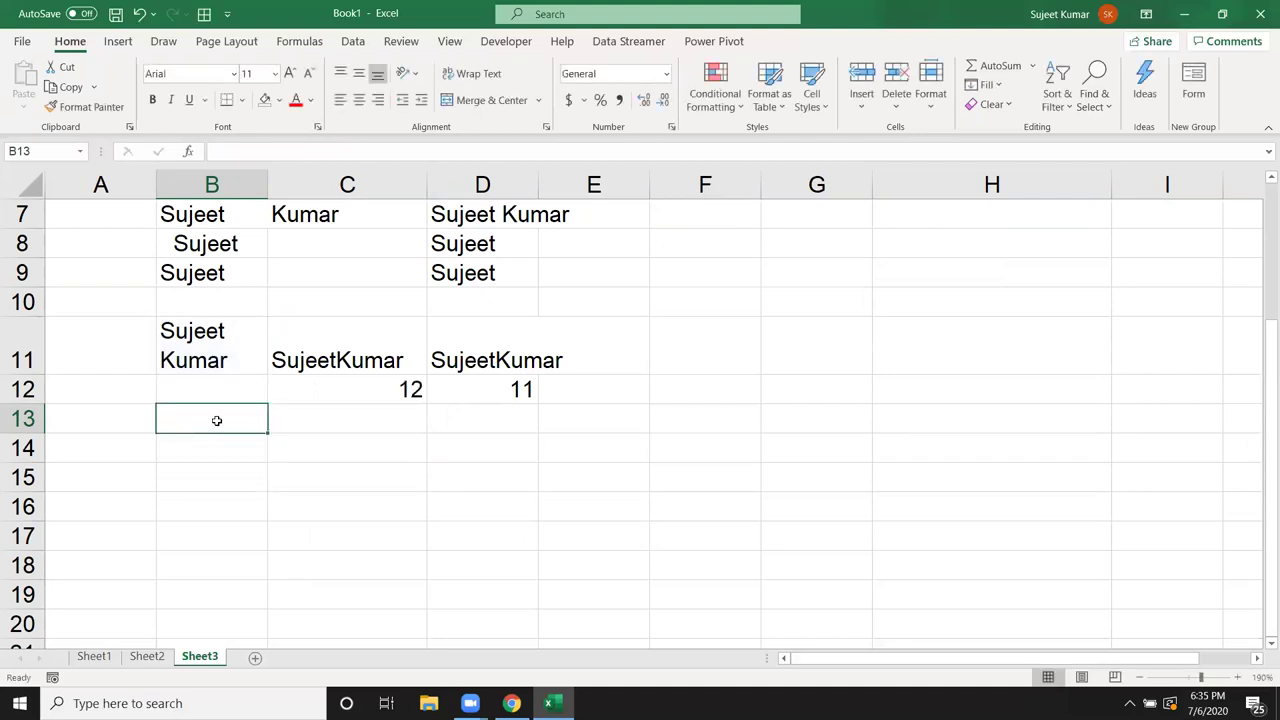
Enter a line-break character (Alt+Enter) into cell C3.
scroll(222, 390, up, 2)
click(285, 300)
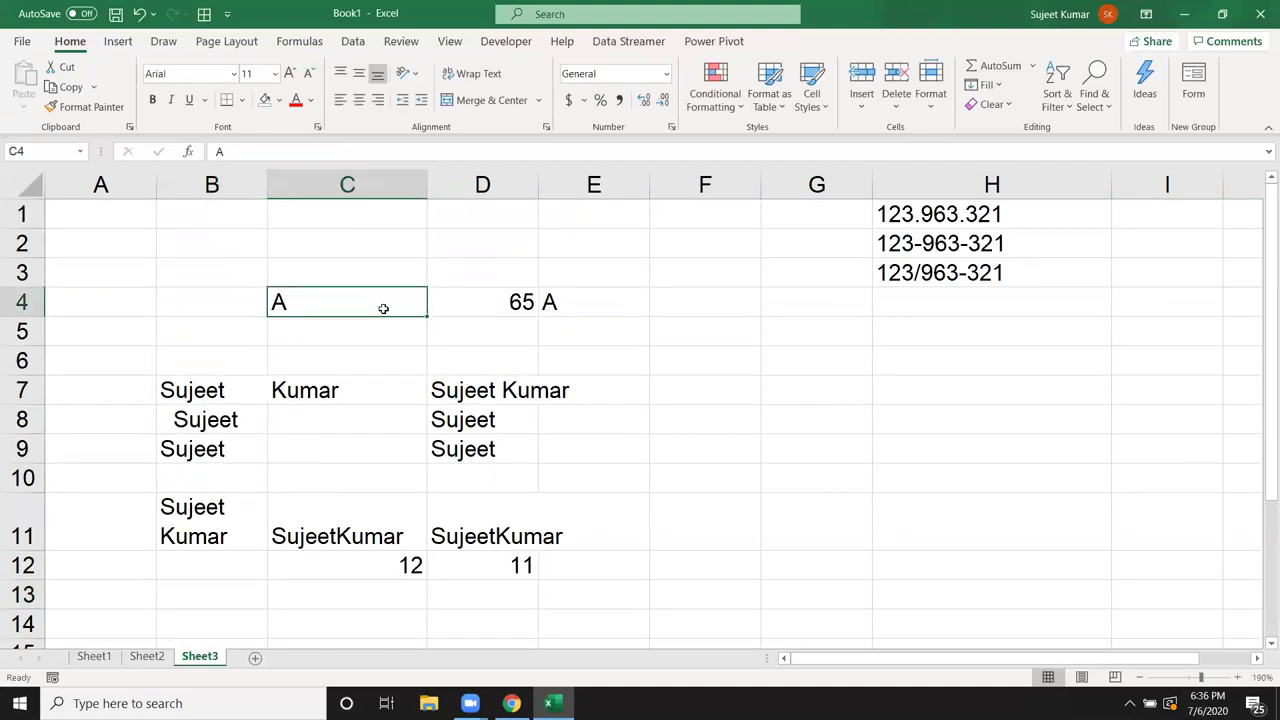
click(560, 302)
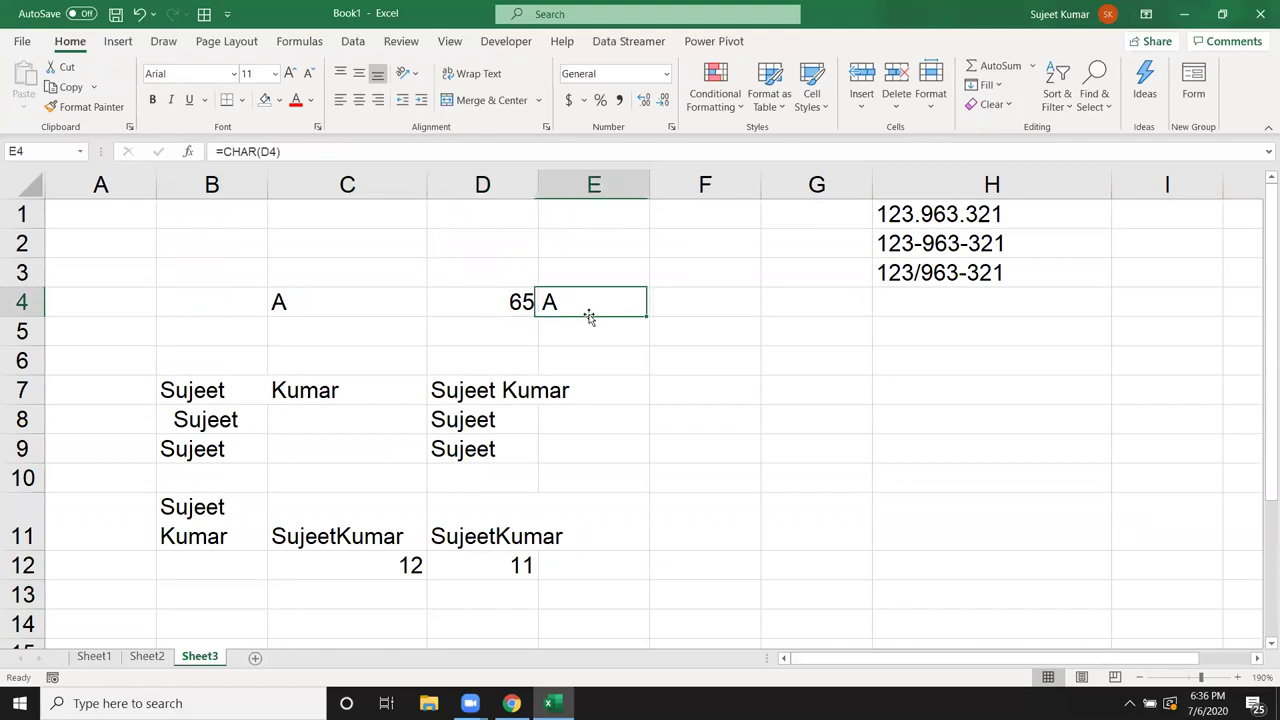
click(340, 273)
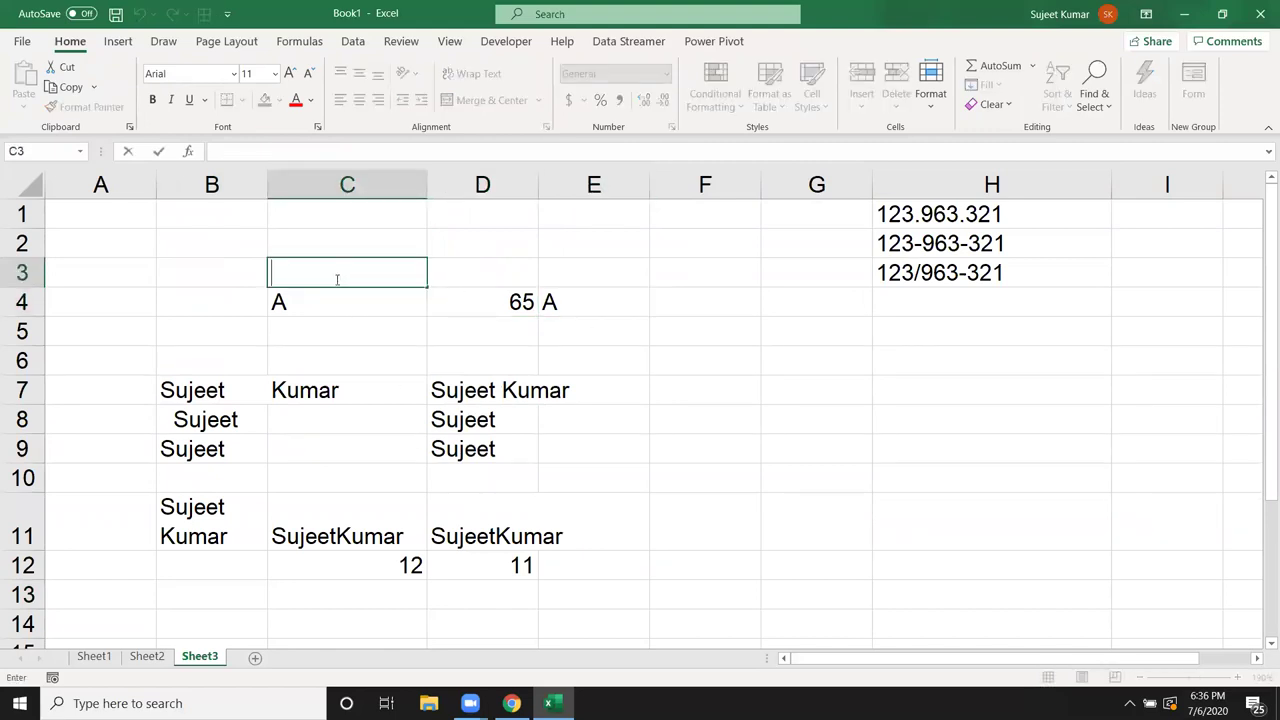
key(alt+Return)
key(Return)
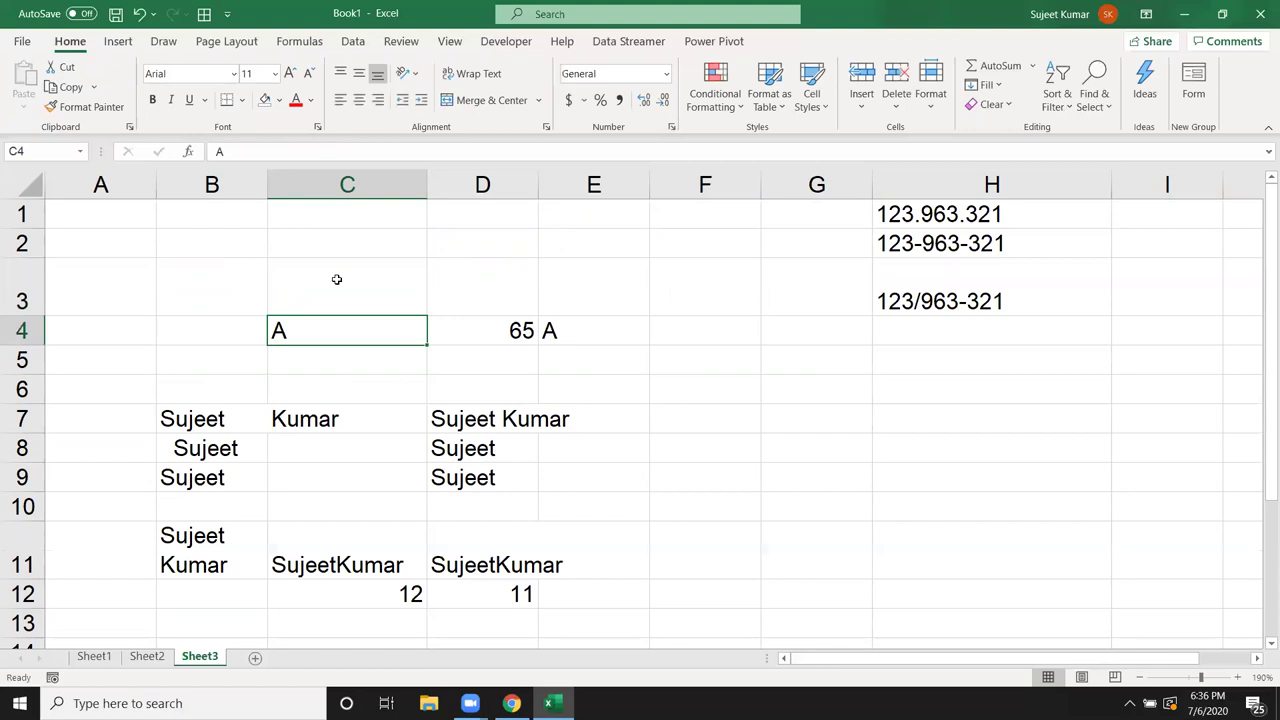
key(Up)
Put =CODE(C3) in D3 so it returns character code 10.
key(Right)
text(=cod)
key(Tab)
click(337, 279)
key(Return)
key(Up)
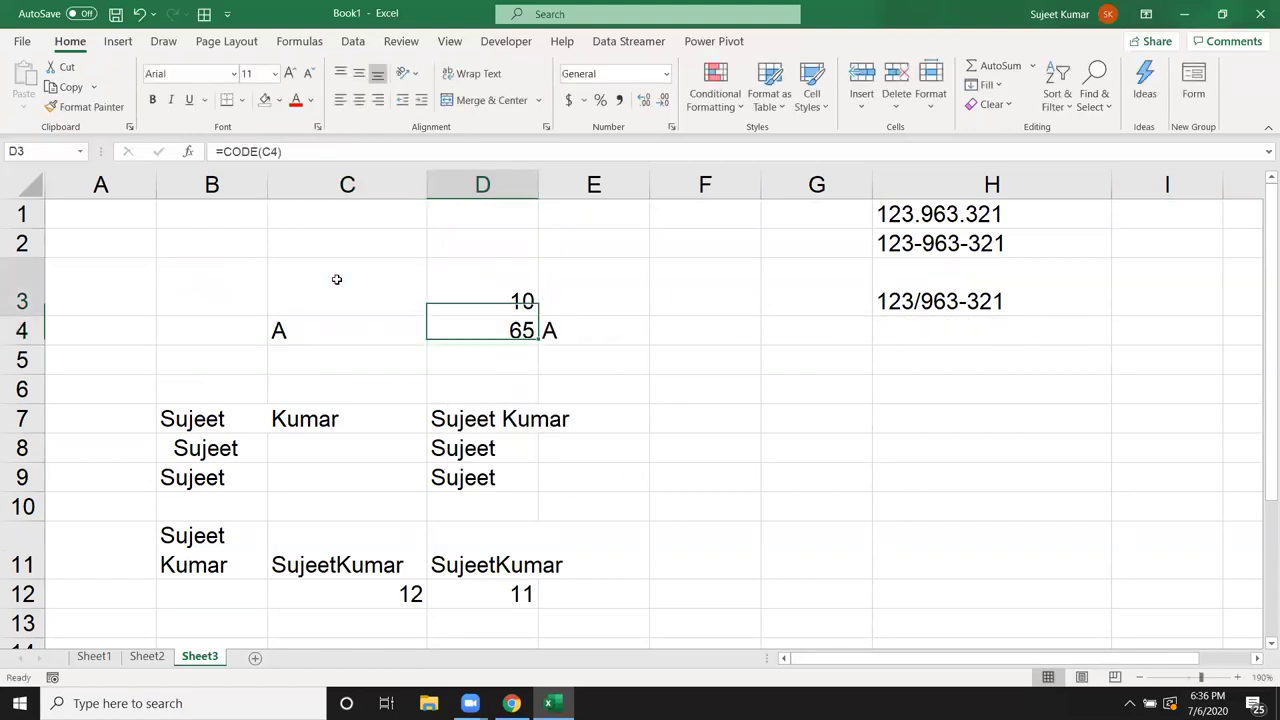
Enter =CHAR(10) in E3 to produce the invisible line-break character.
key(Right)
text(=ch)
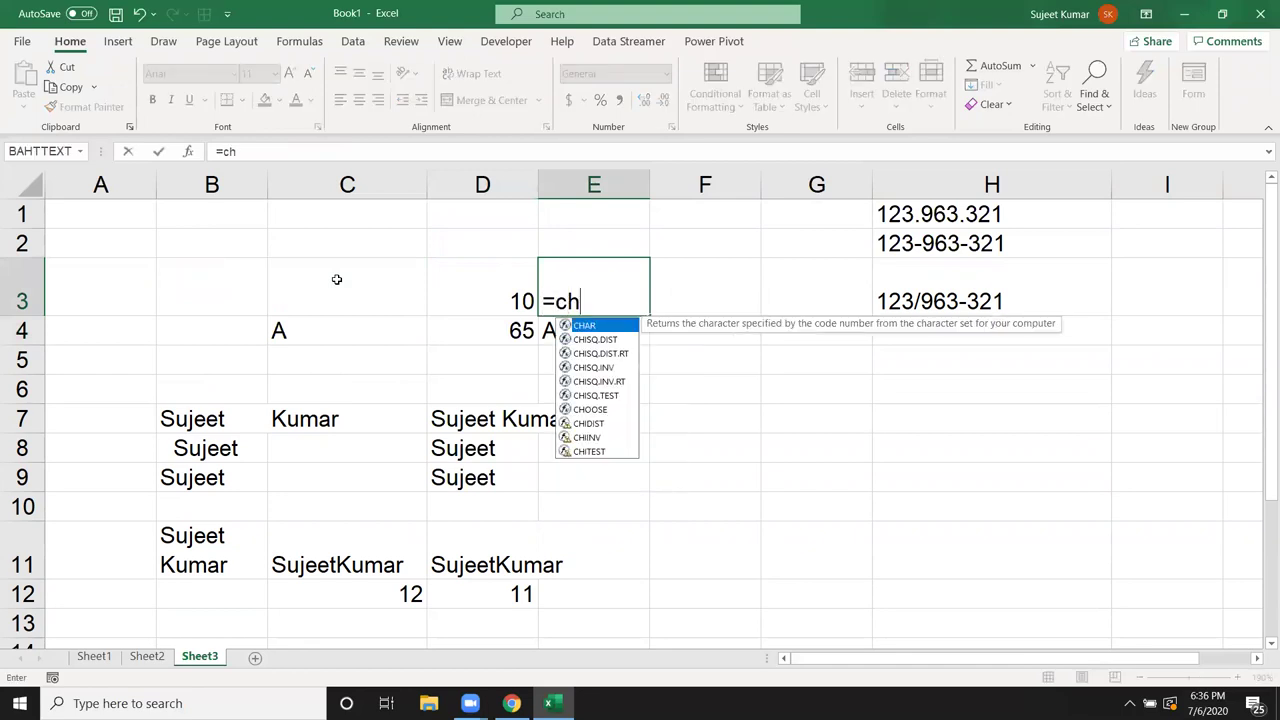
key(Tab)
text(10)
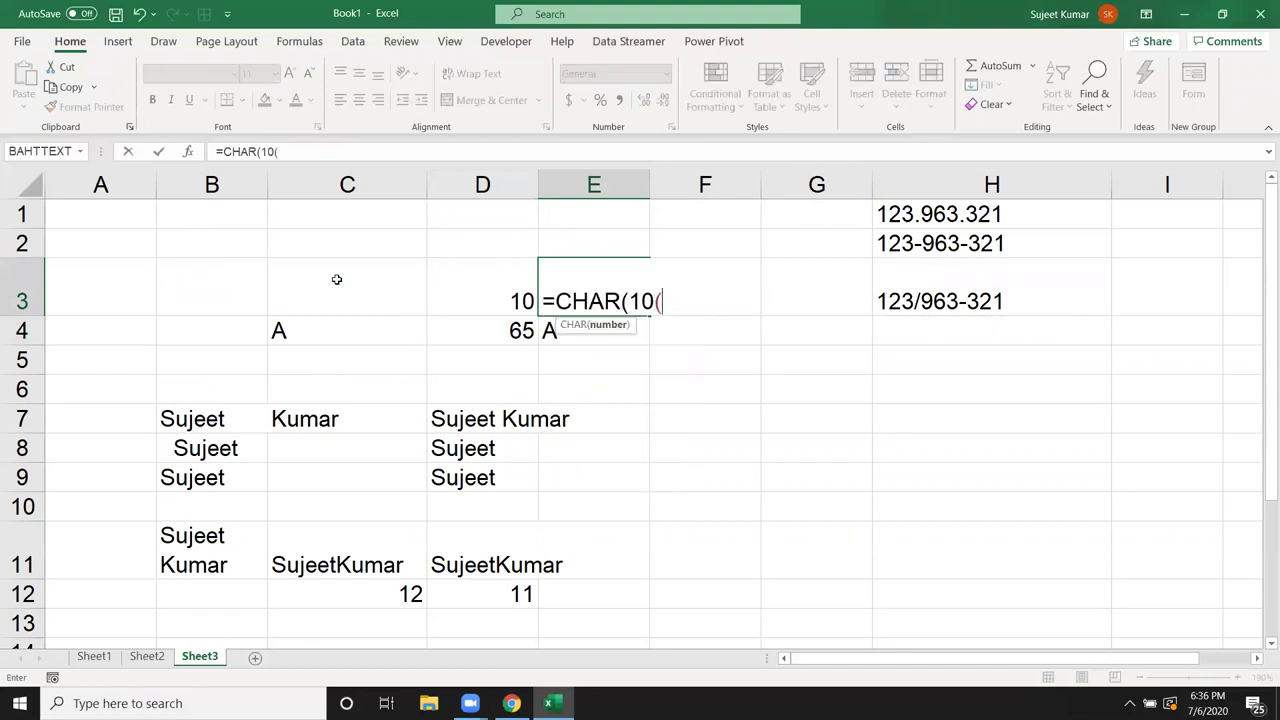
text())
key(ctrl+Return)
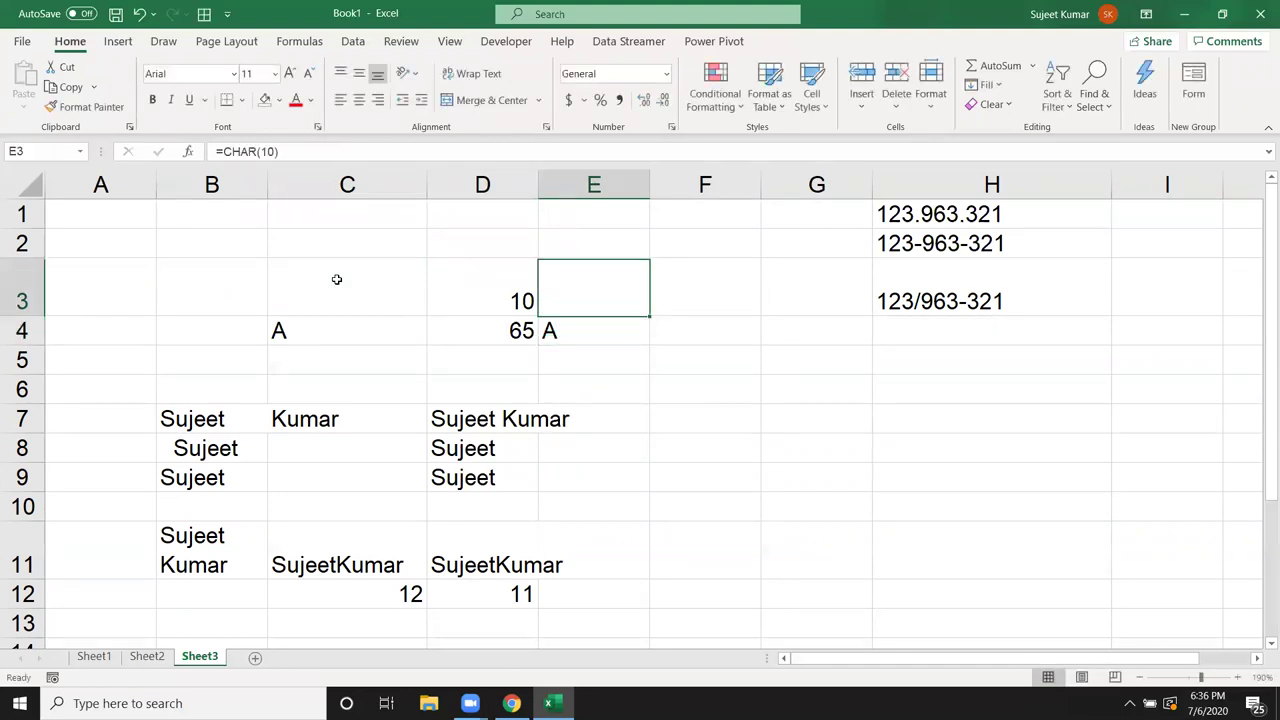
scroll(192, 352, down, 1)
Enter =SUBSTITUTE(B11,CHAR(10)," ") in B13, joining B11's two-line name with a space.
scroll(192, 352, down, 2)
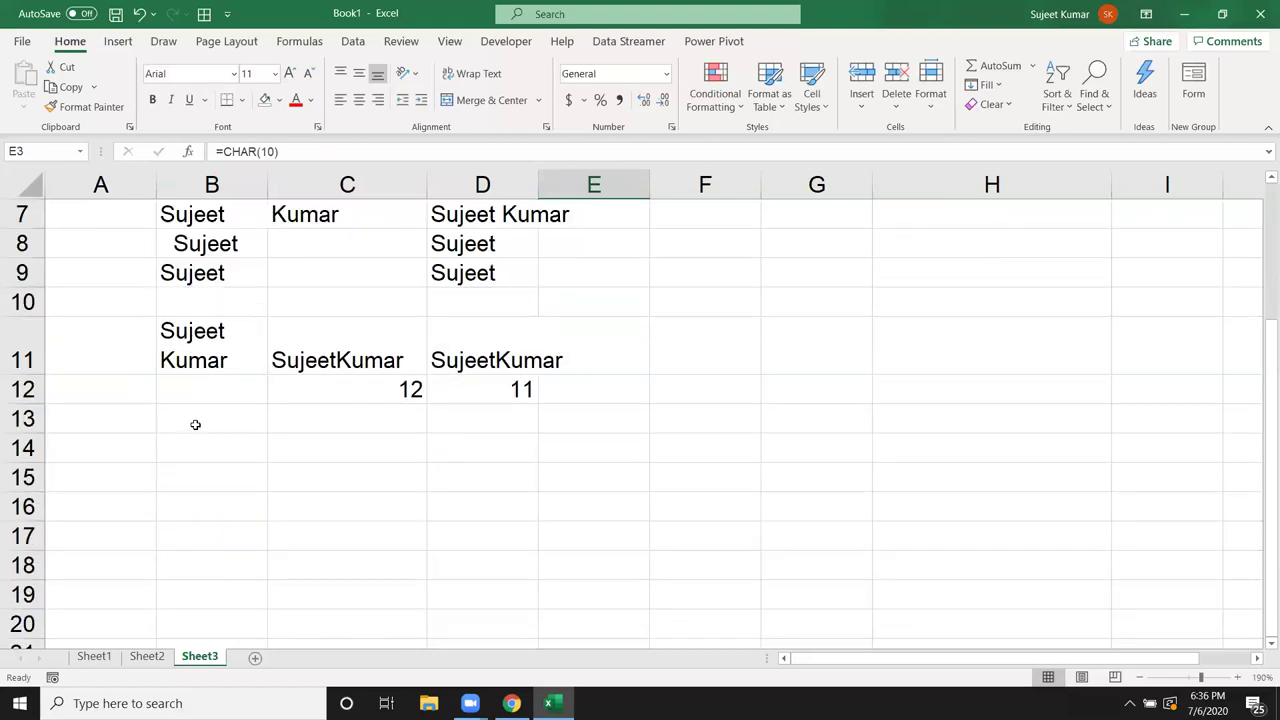
click(195, 423)
text(=sub)
key(Tab)
key(Up)
key(Up)
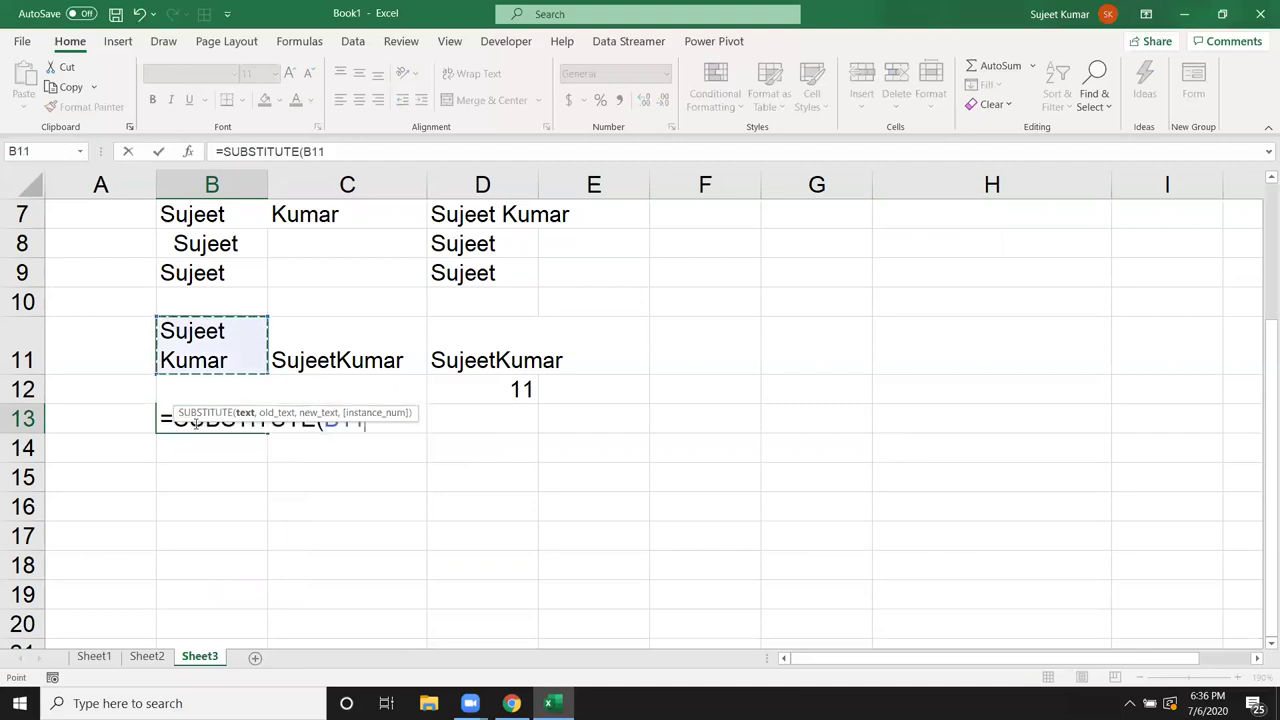
text(,)
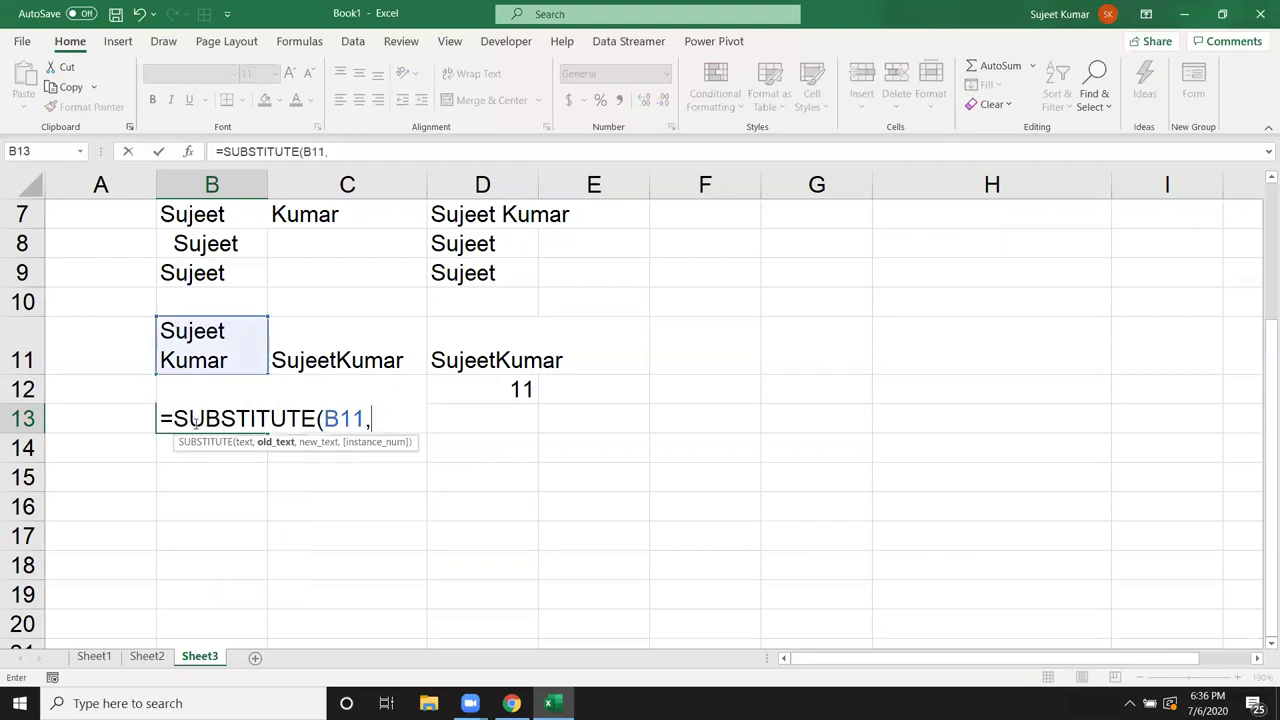
text(ch)
key(Tab)
text(10)," )
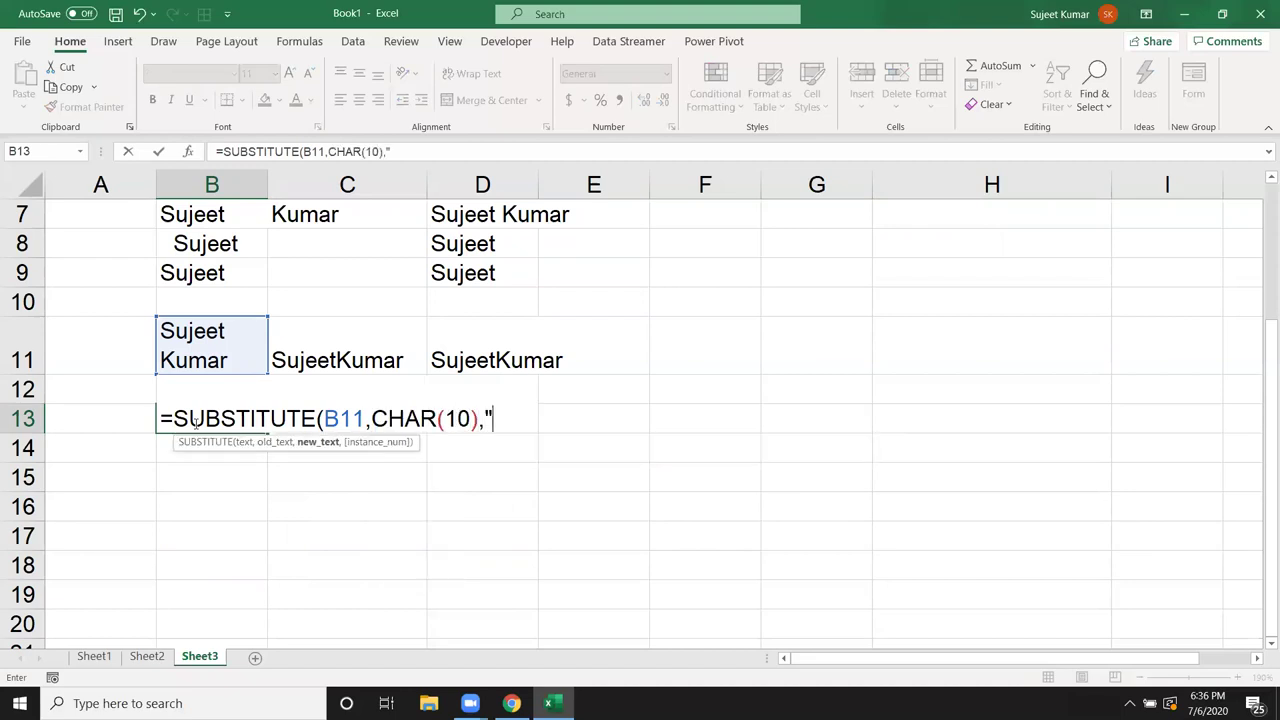
text("))
key(Return)
click(195, 422)
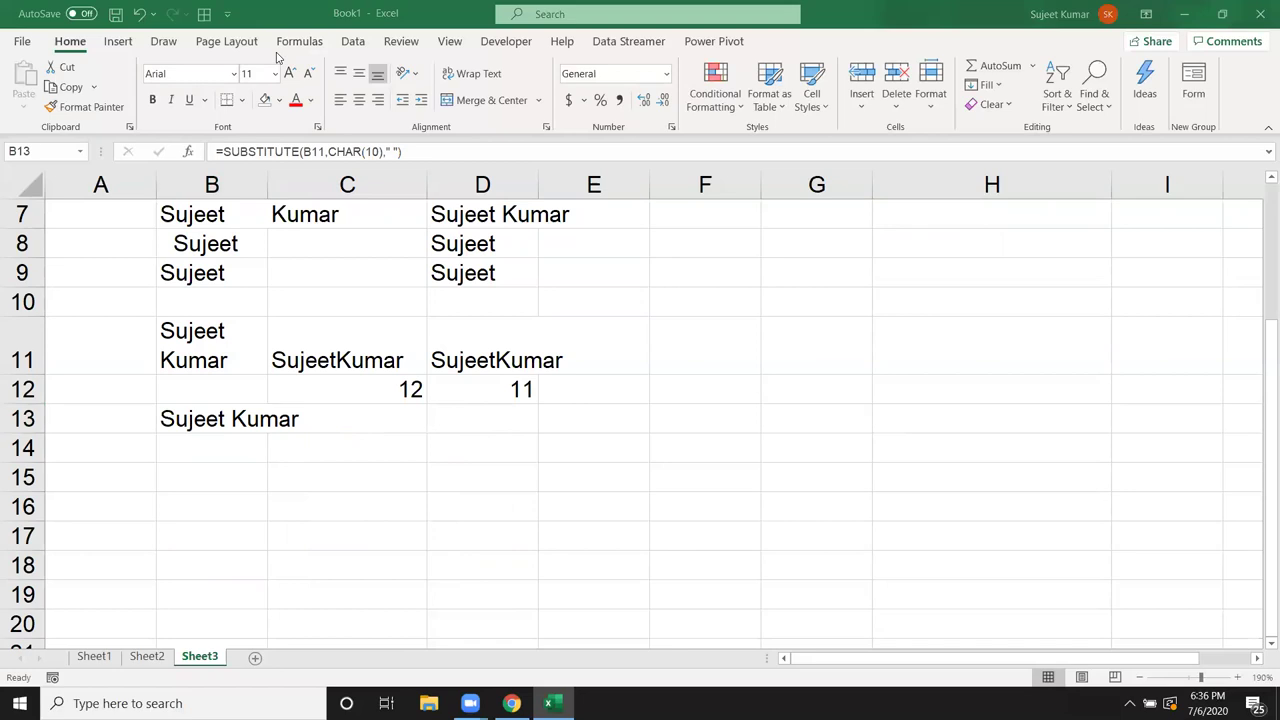
click(212, 423)
scroll(240, 320, up, 2)
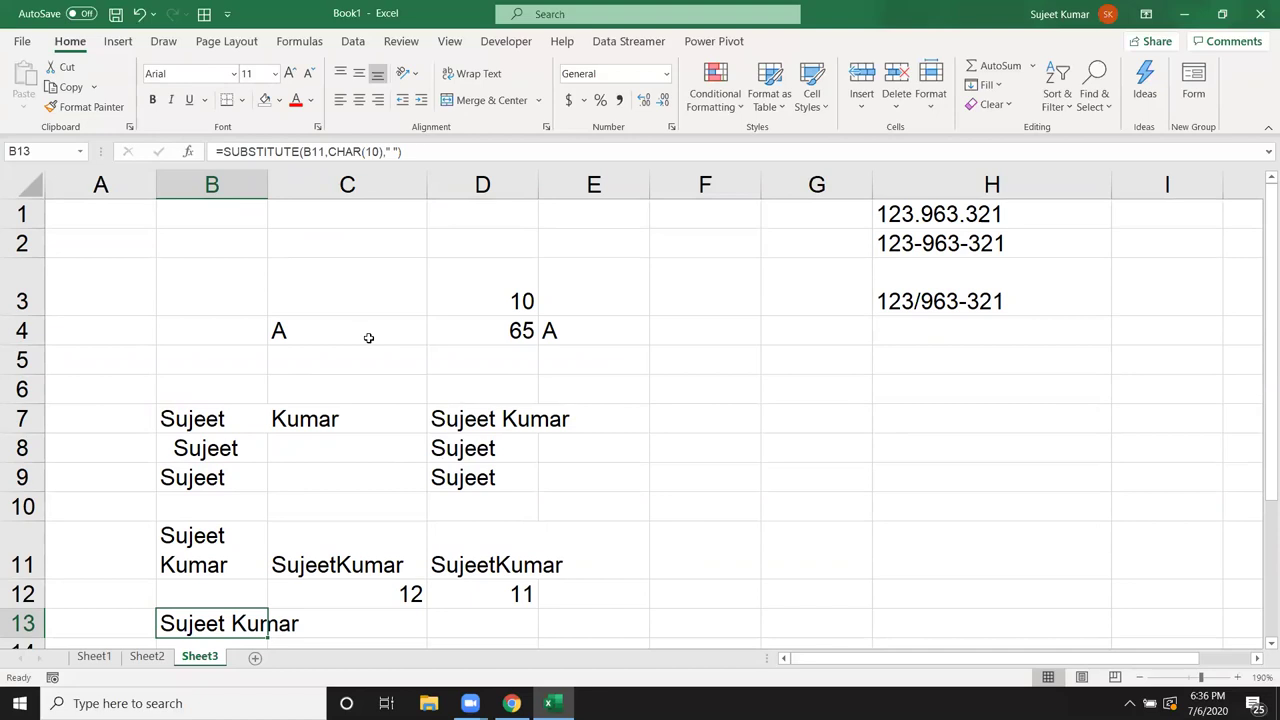
double_click(517, 328)
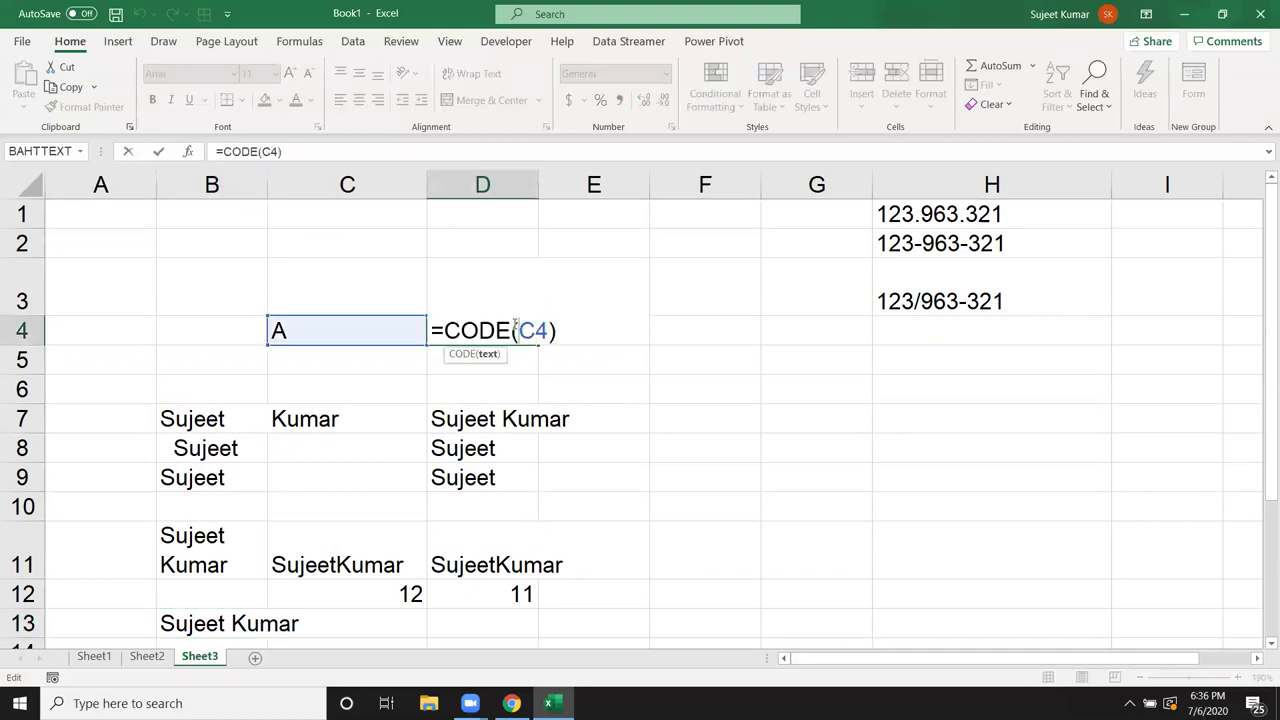
key(Escape)
double_click(563, 330)
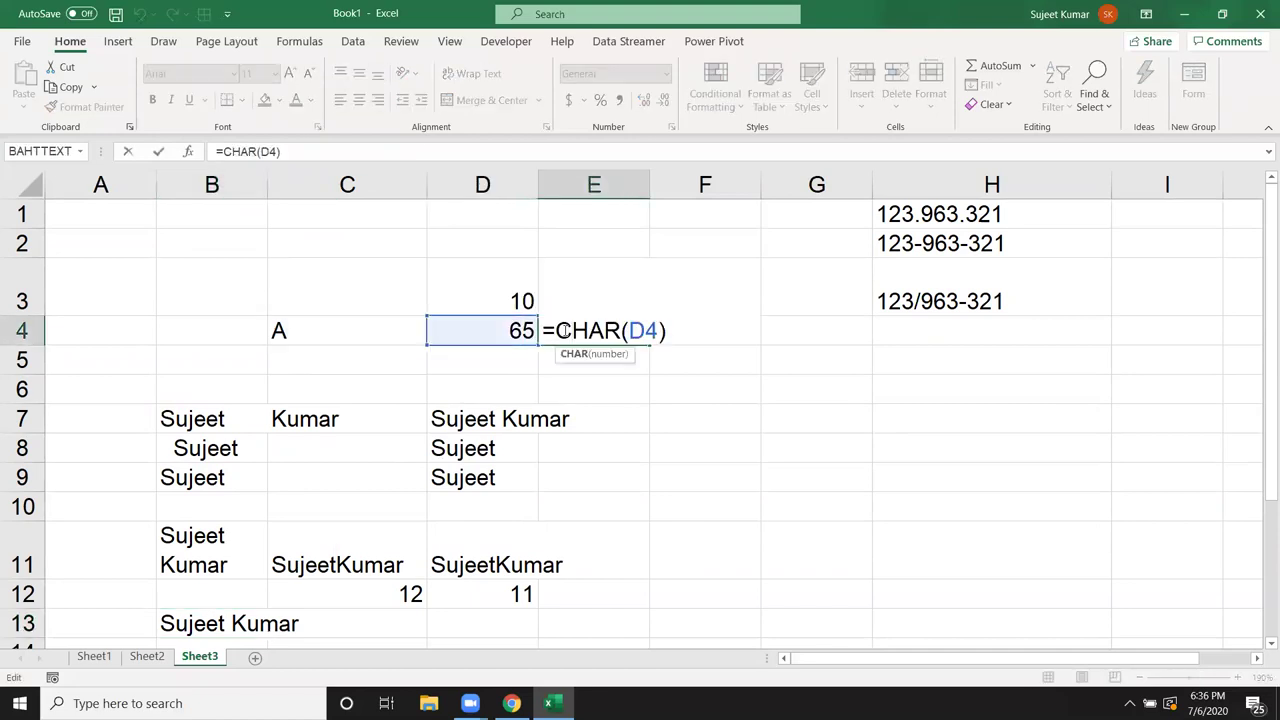
key(Escape)
click(493, 420)
double_click(493, 420)
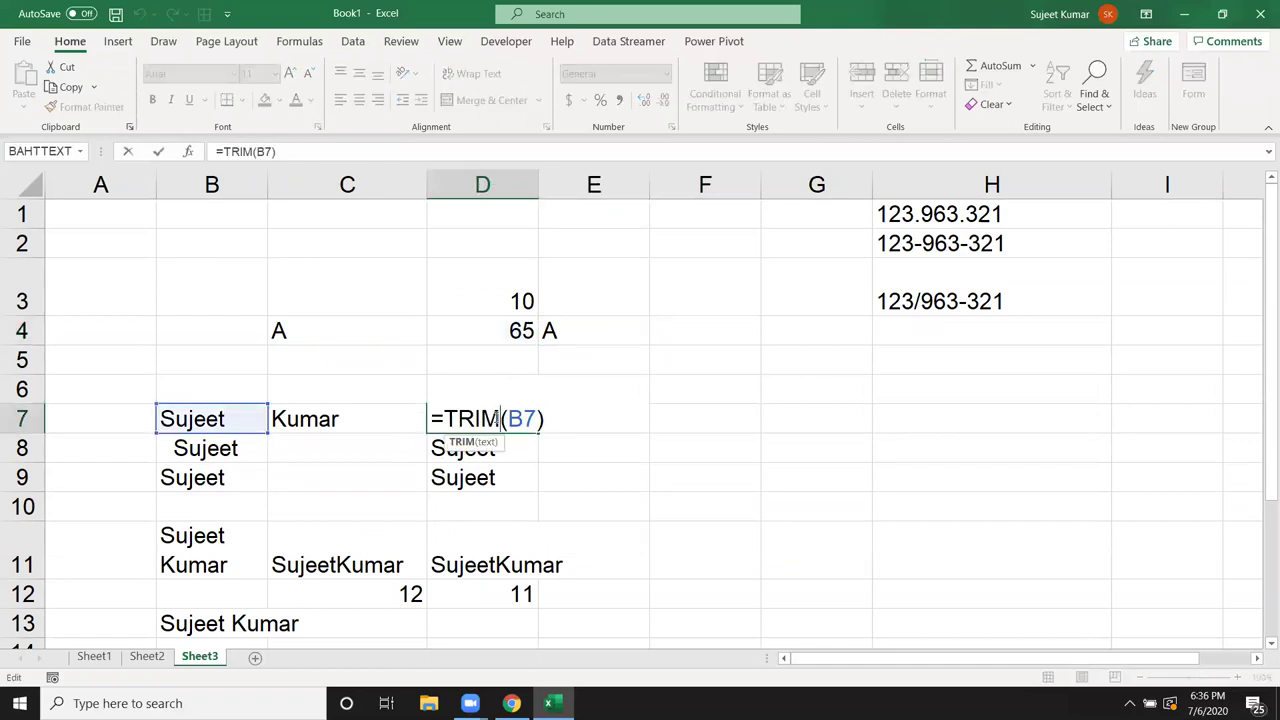
key(Escape)
click(483, 448)
double_click(483, 450)
key(Escape)
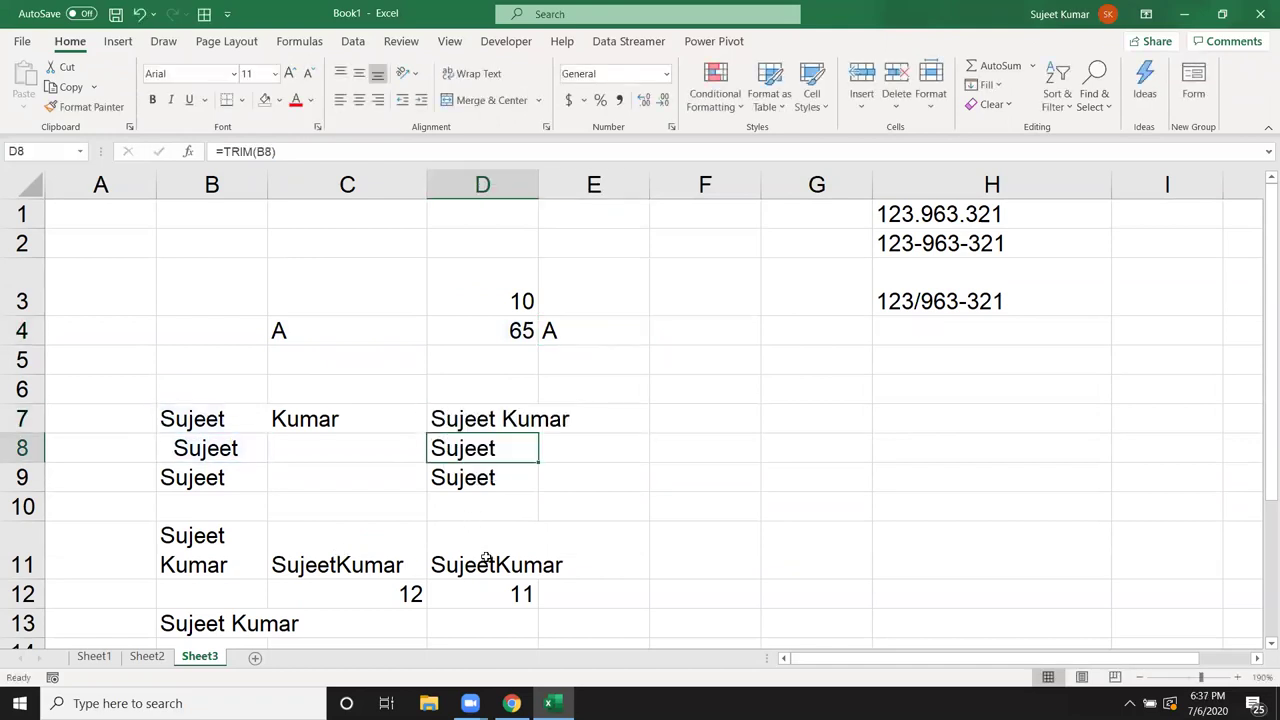
click(485, 562)
double_click(485, 562)
key(Escape)
click(412, 592)
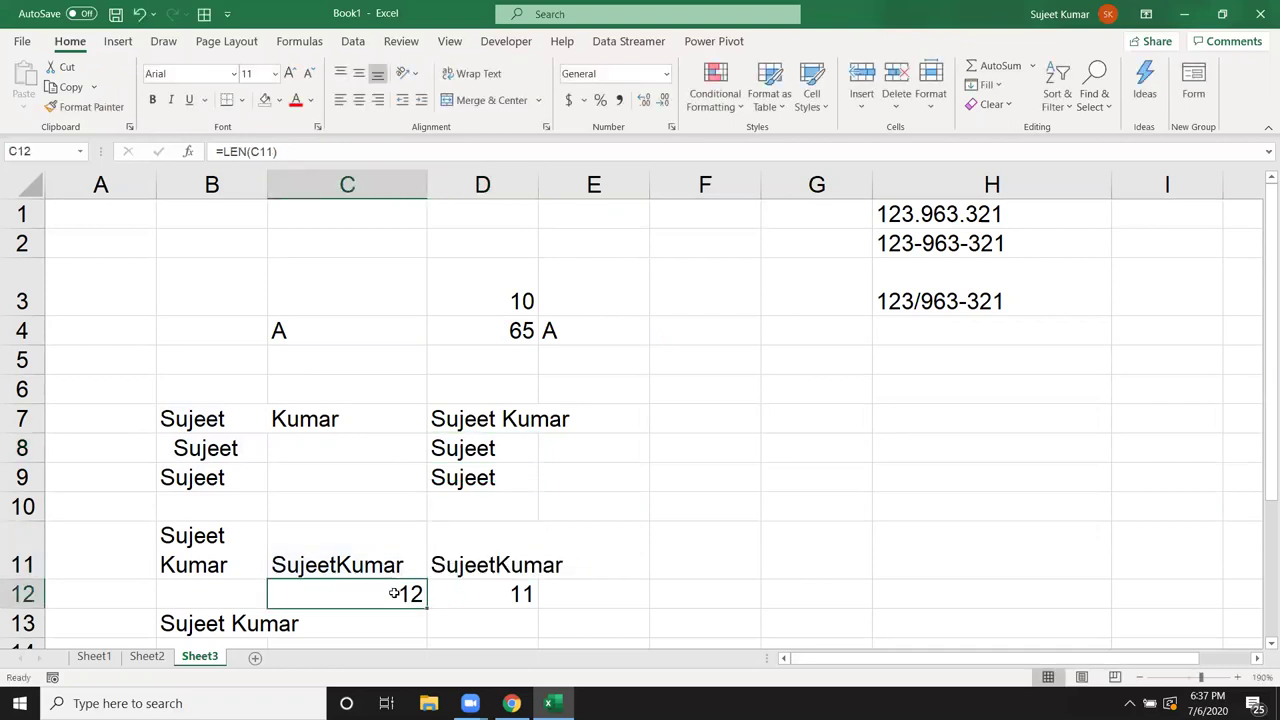
double_click(412, 592)
key(Escape)
scroll(402, 553, down, 3)
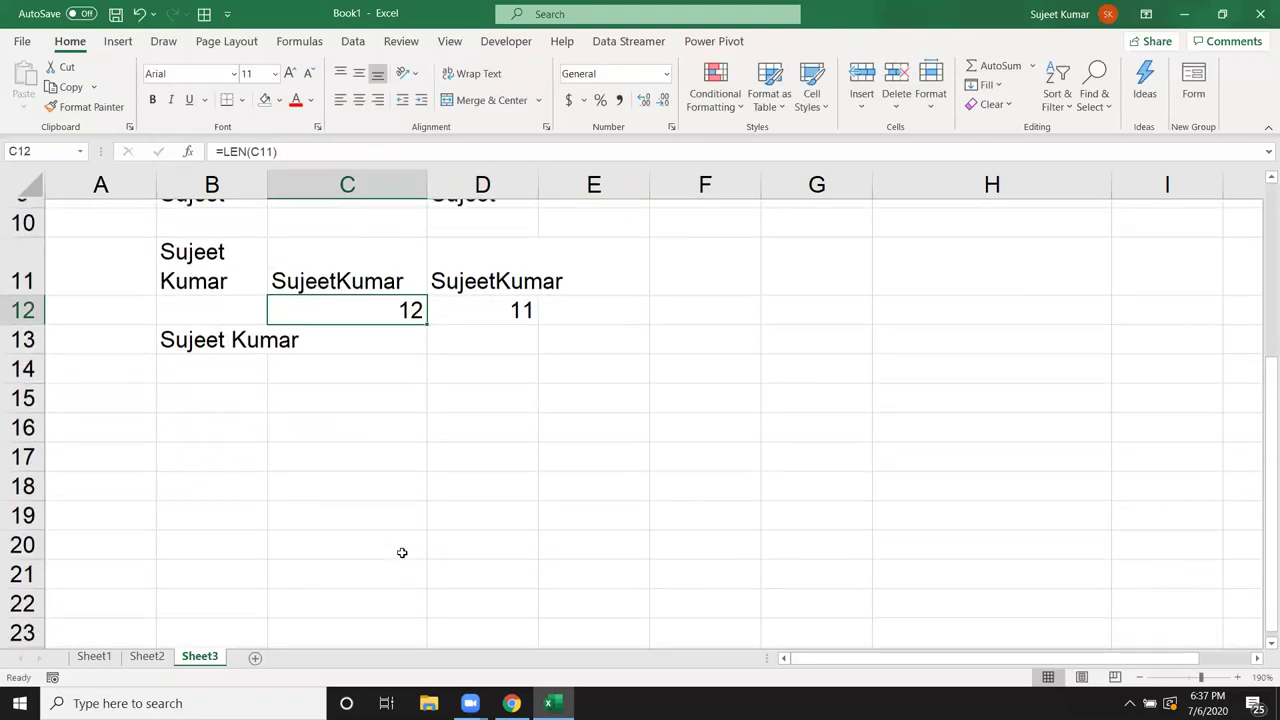
scroll(403, 550, up, 1)
scroll(403, 548, up, 2)
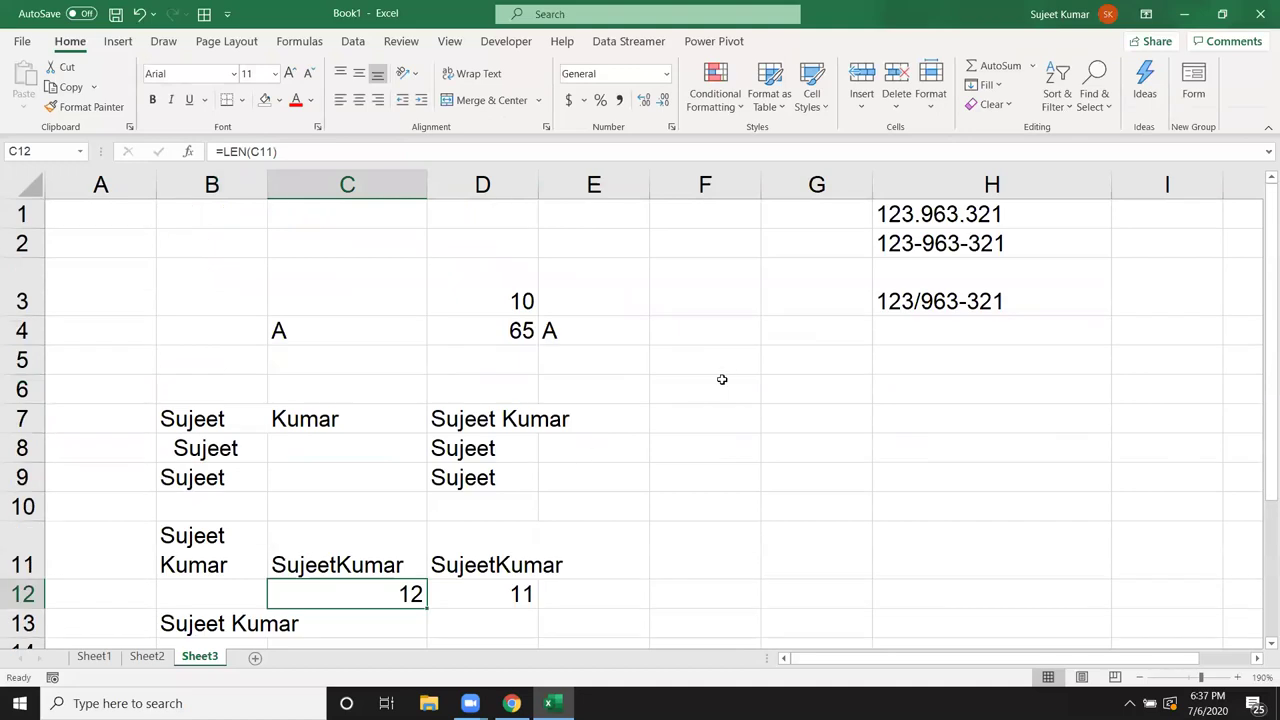
click(905, 243)
double_click(905, 243)
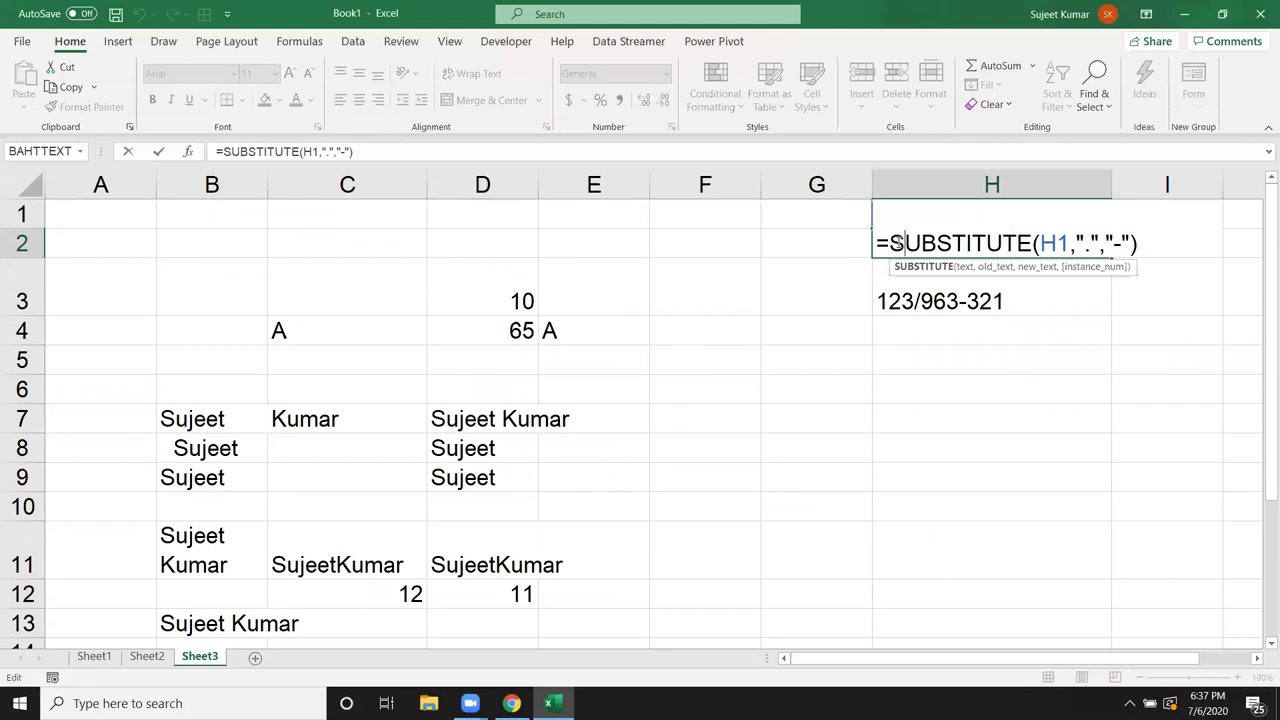
key(Escape)
click(911, 305)
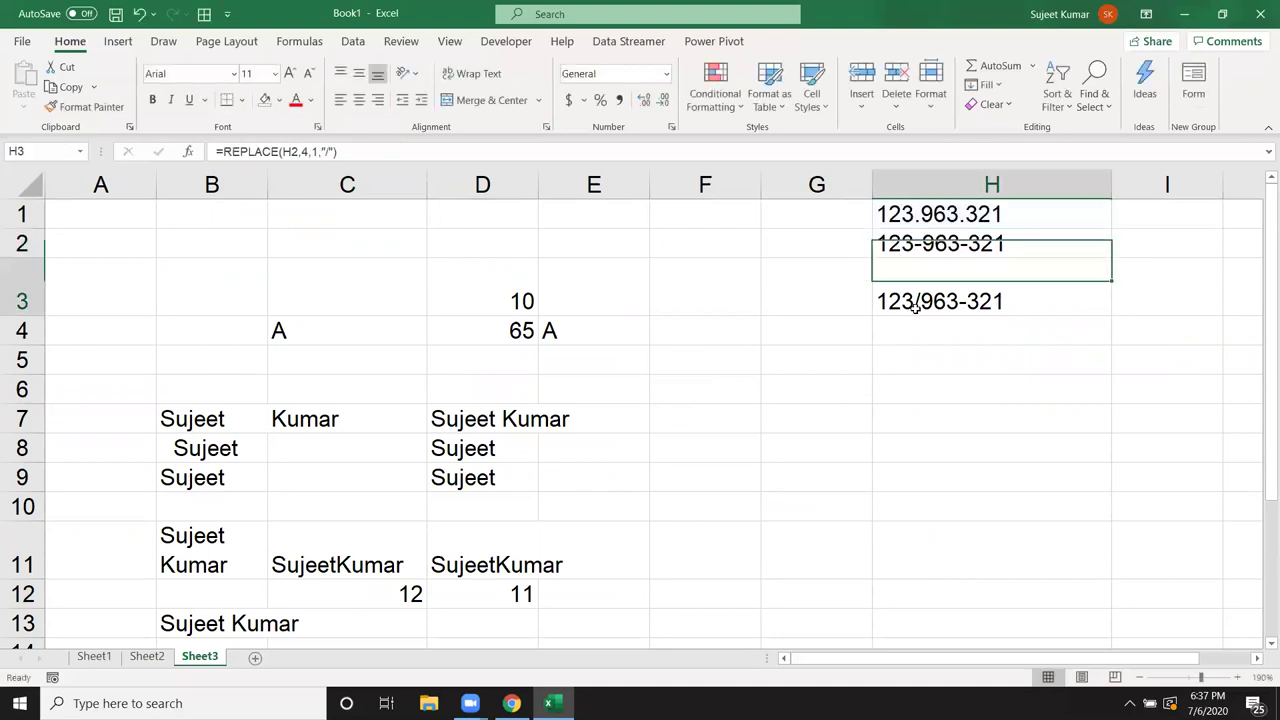
double_click(911, 305)
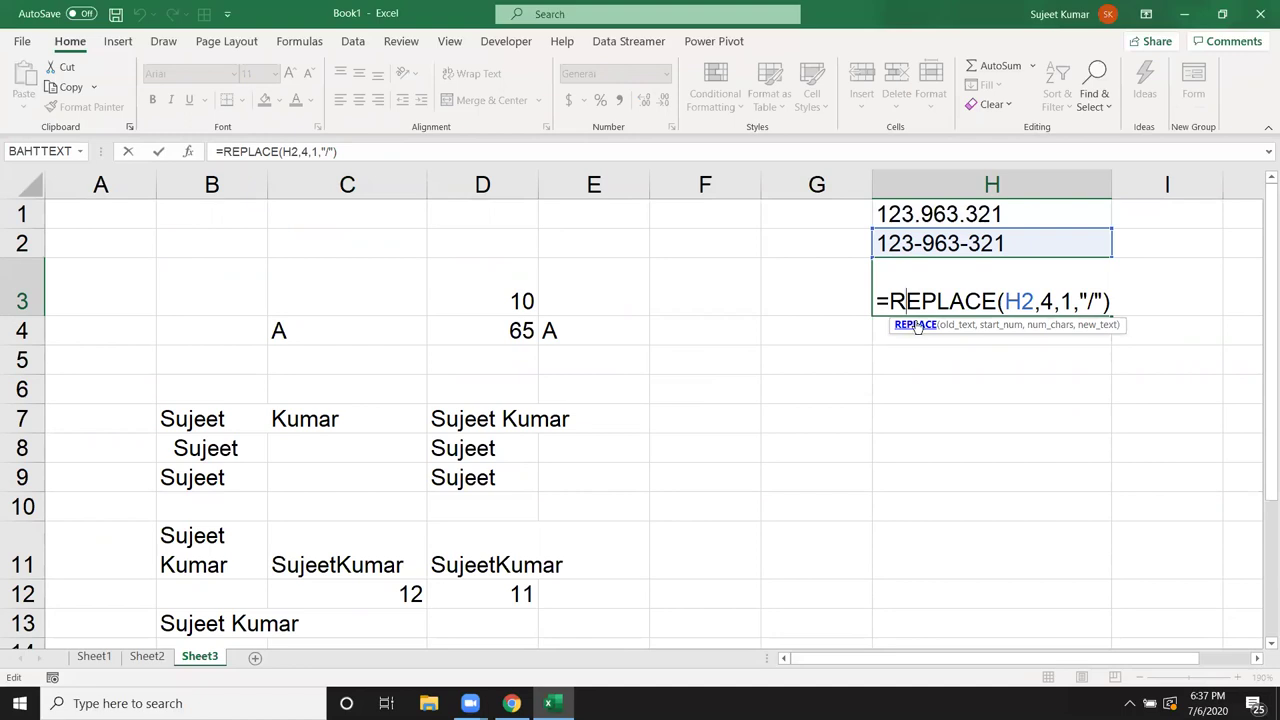
key(Return)
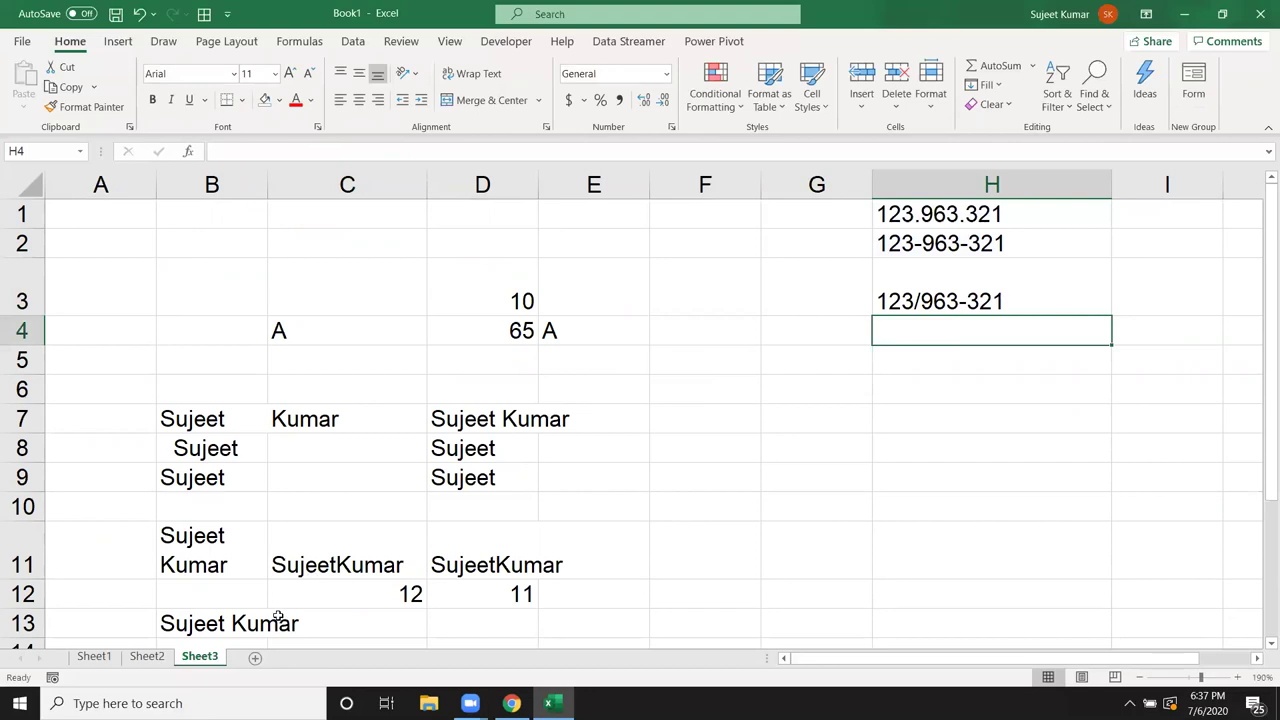
Open B13's SUBSTITUTE formula for editing and highlight its CHAR(10) argument.
double_click(210, 620)
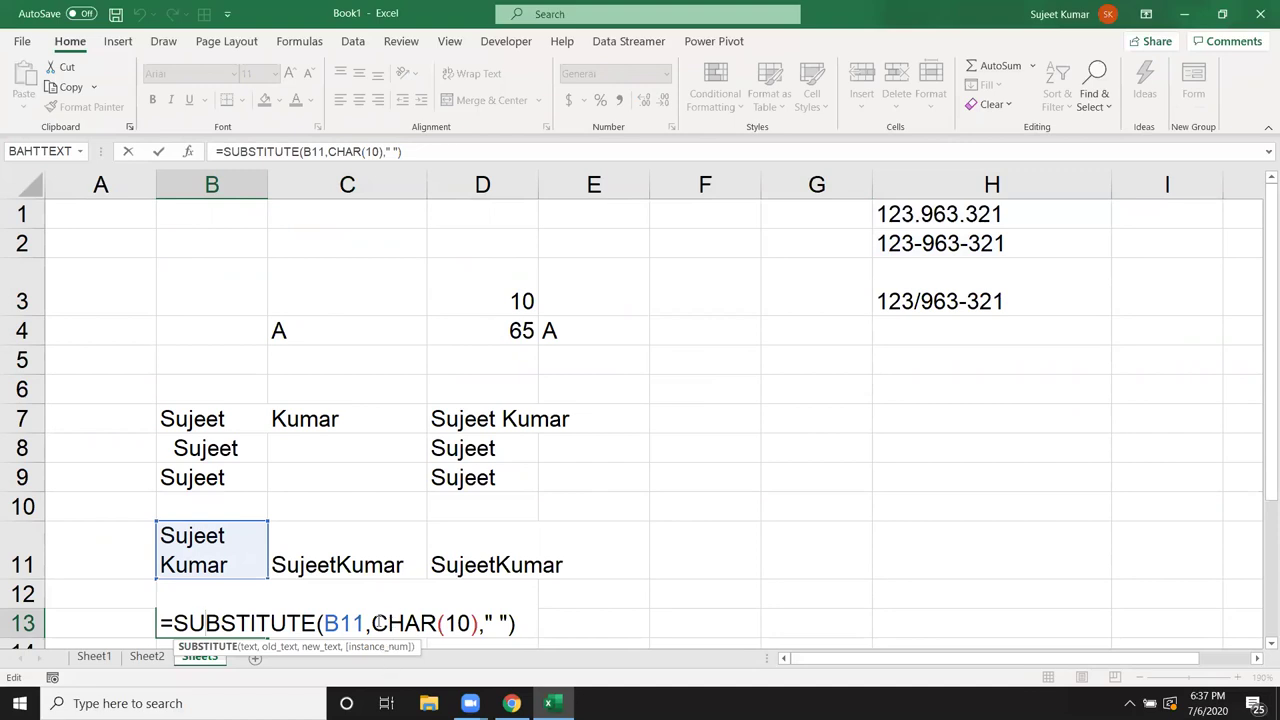
drag(371, 623, 481, 623)
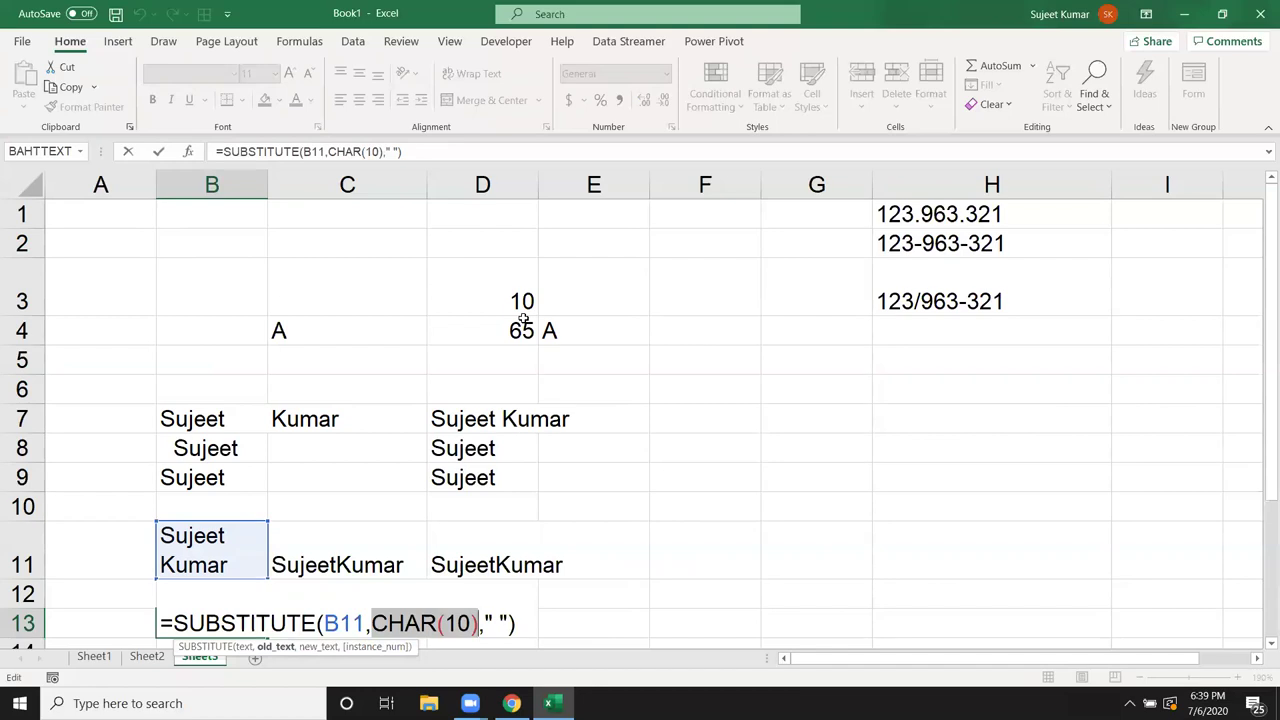
key(Return)
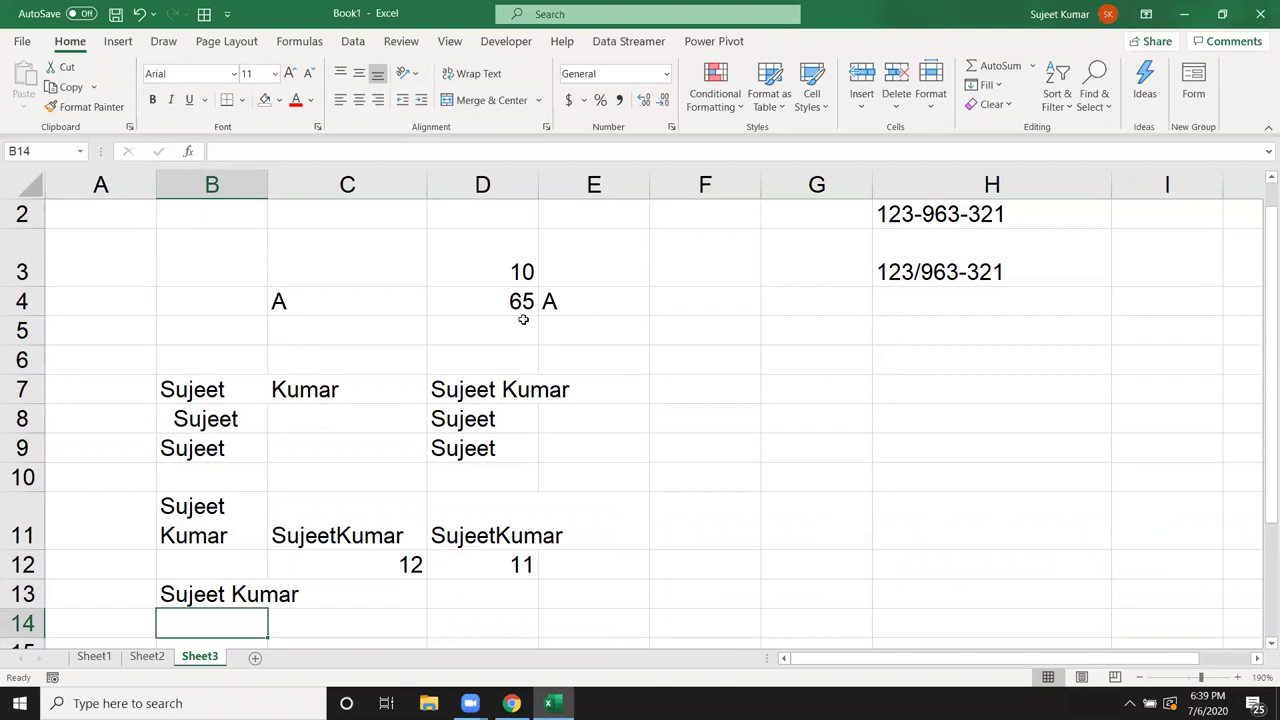
scroll(309, 237, up, 1)
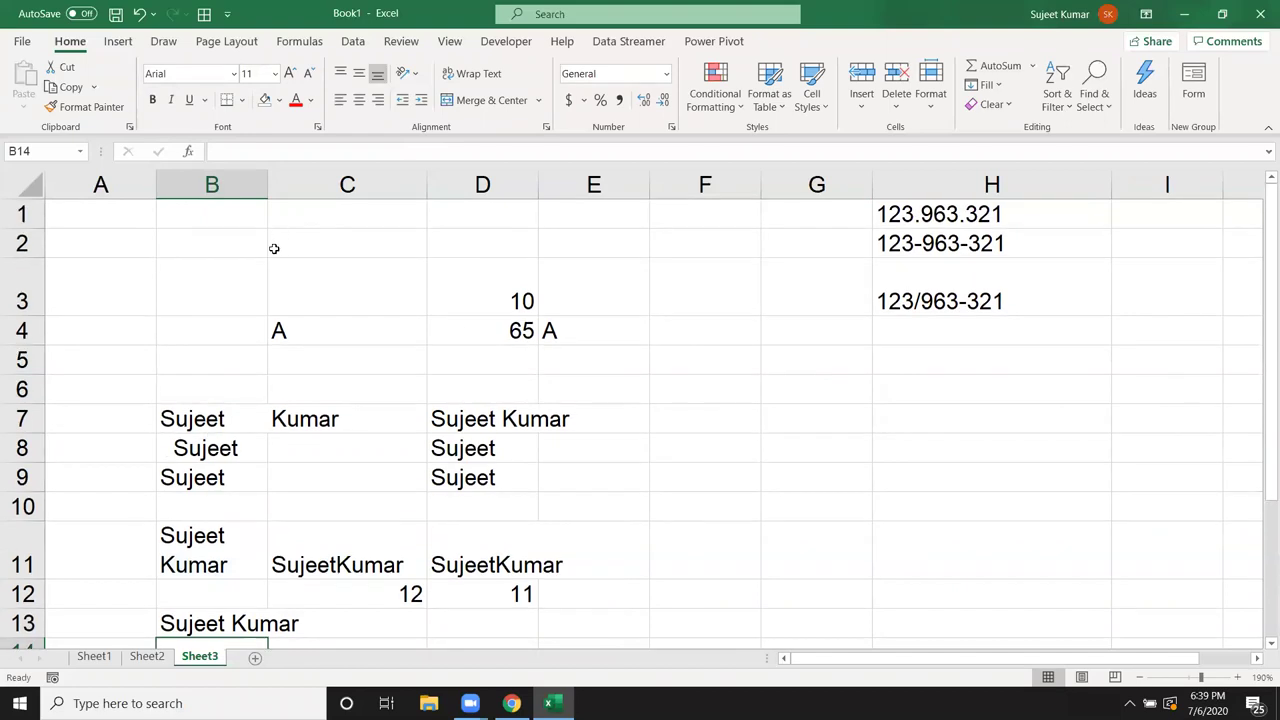
drag(246, 226, 252, 238)
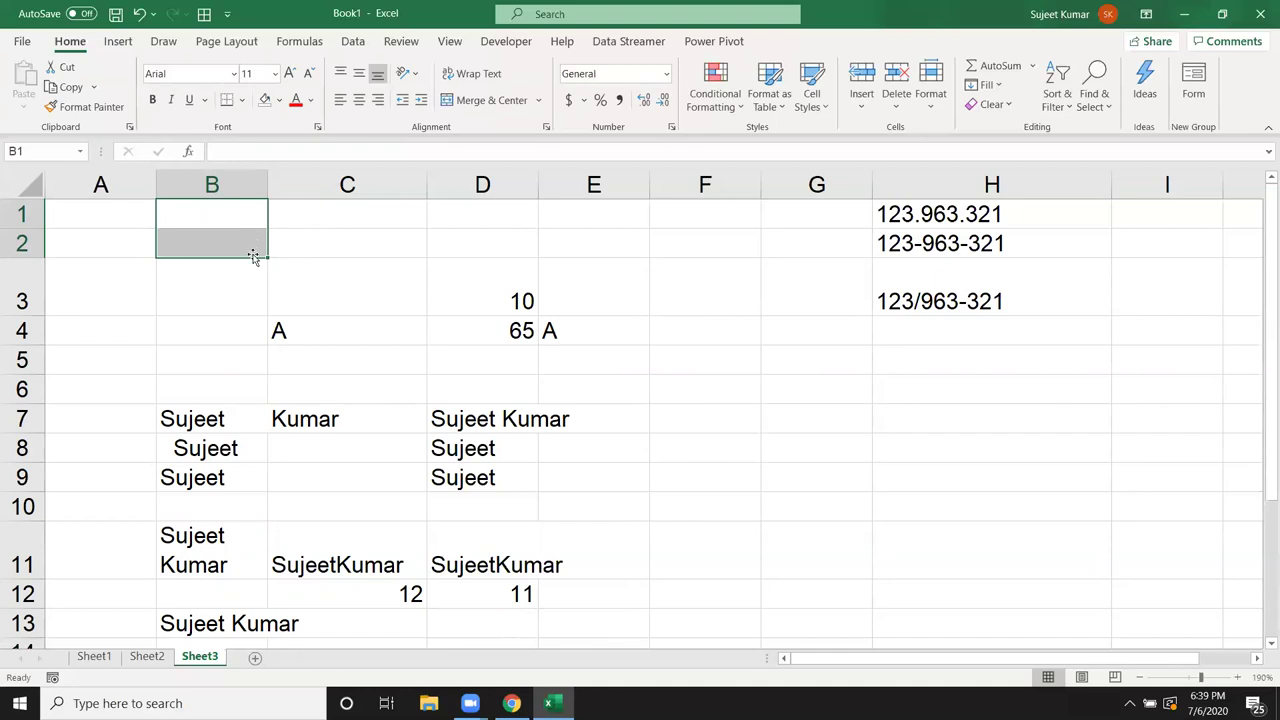
scroll(252, 248, down, 2)
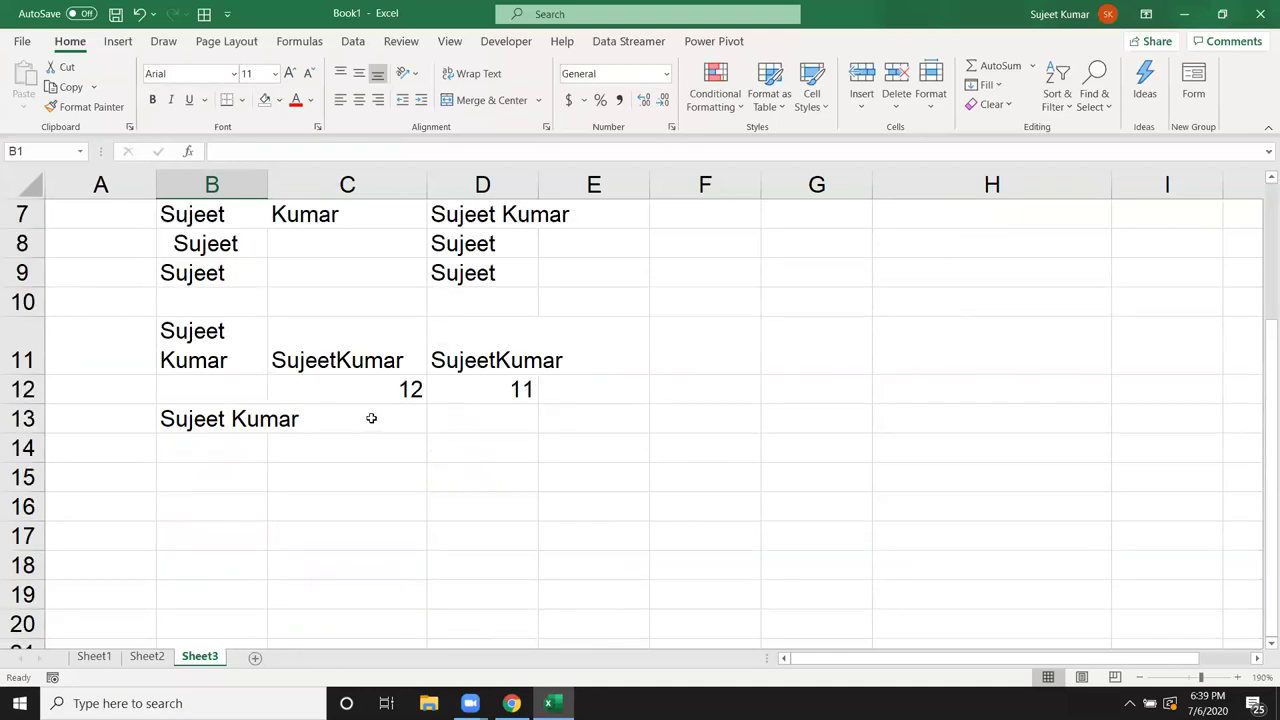
scroll(371, 418, up, 1)
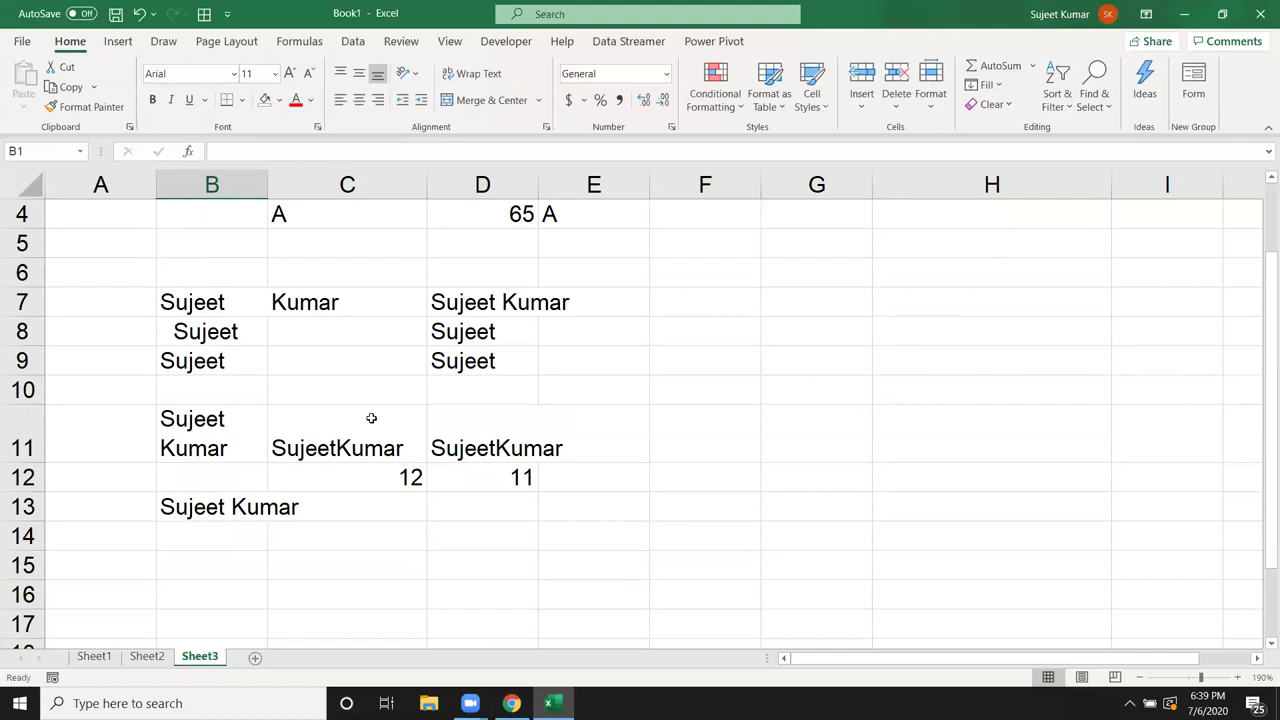